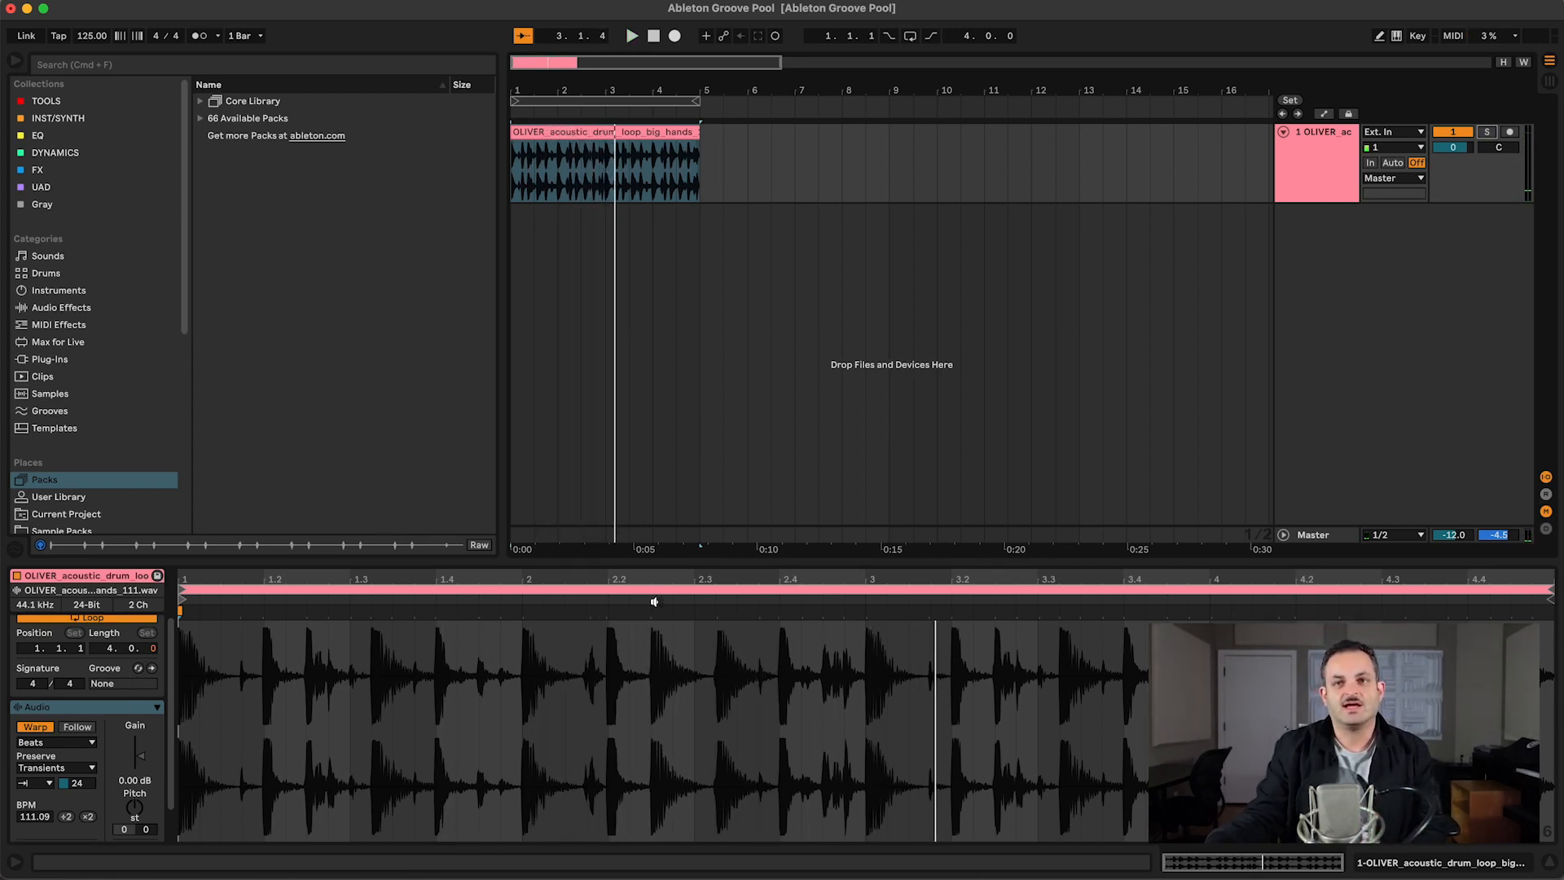
Step: Add warp markers near 1.4, 2.3, 3.4 and 4.3 in the drum loop, and loop playback over the clip with the metronome on
left_click(434, 613)
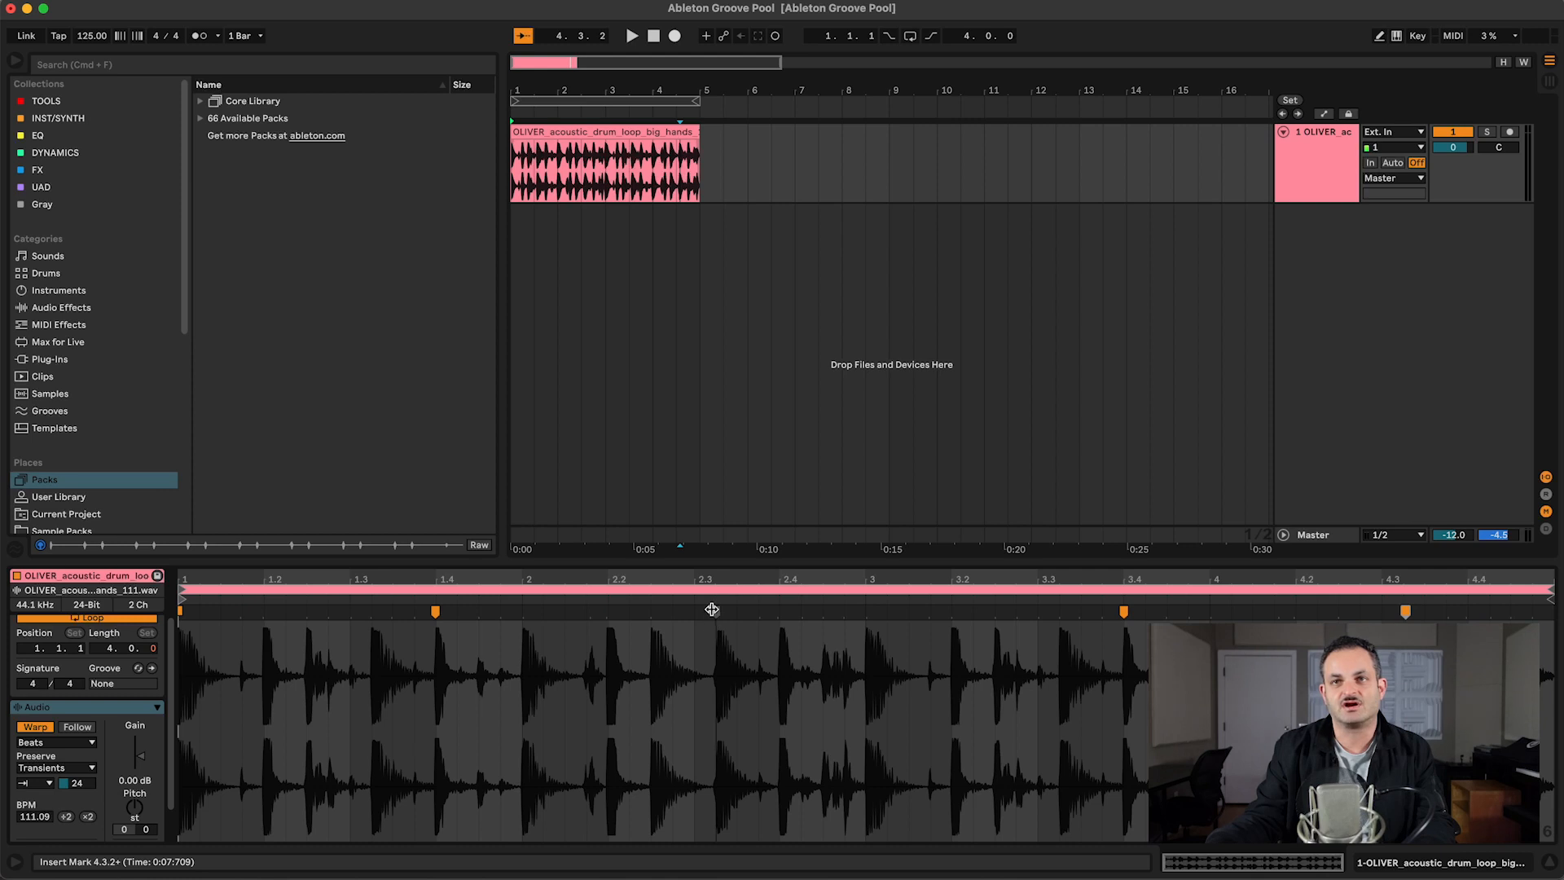
left_click_drag(711, 611, 715, 611)
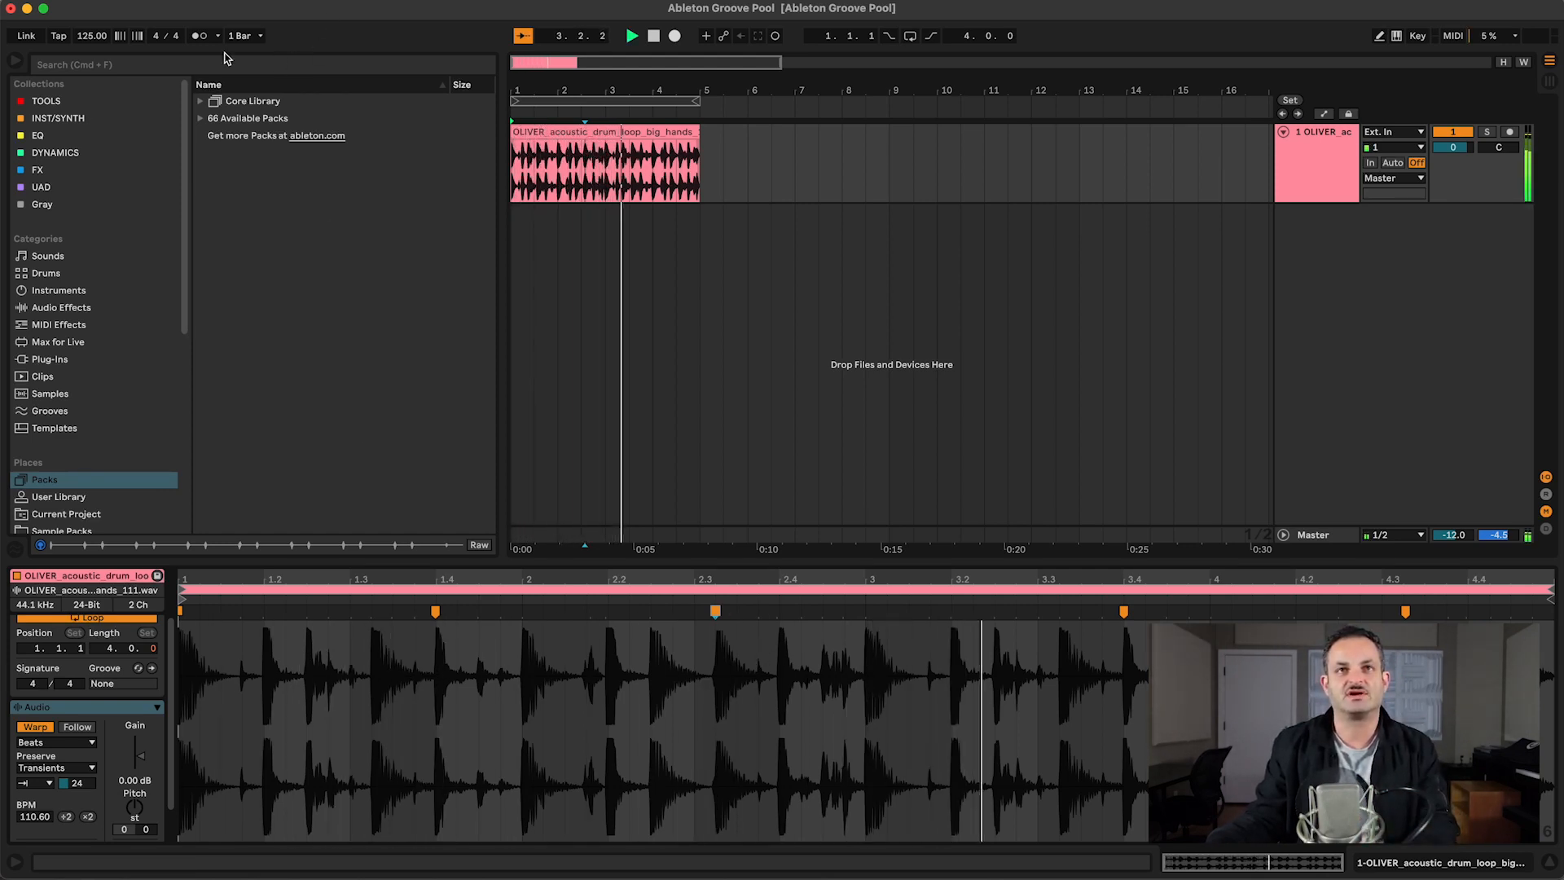
left_click(203, 37)
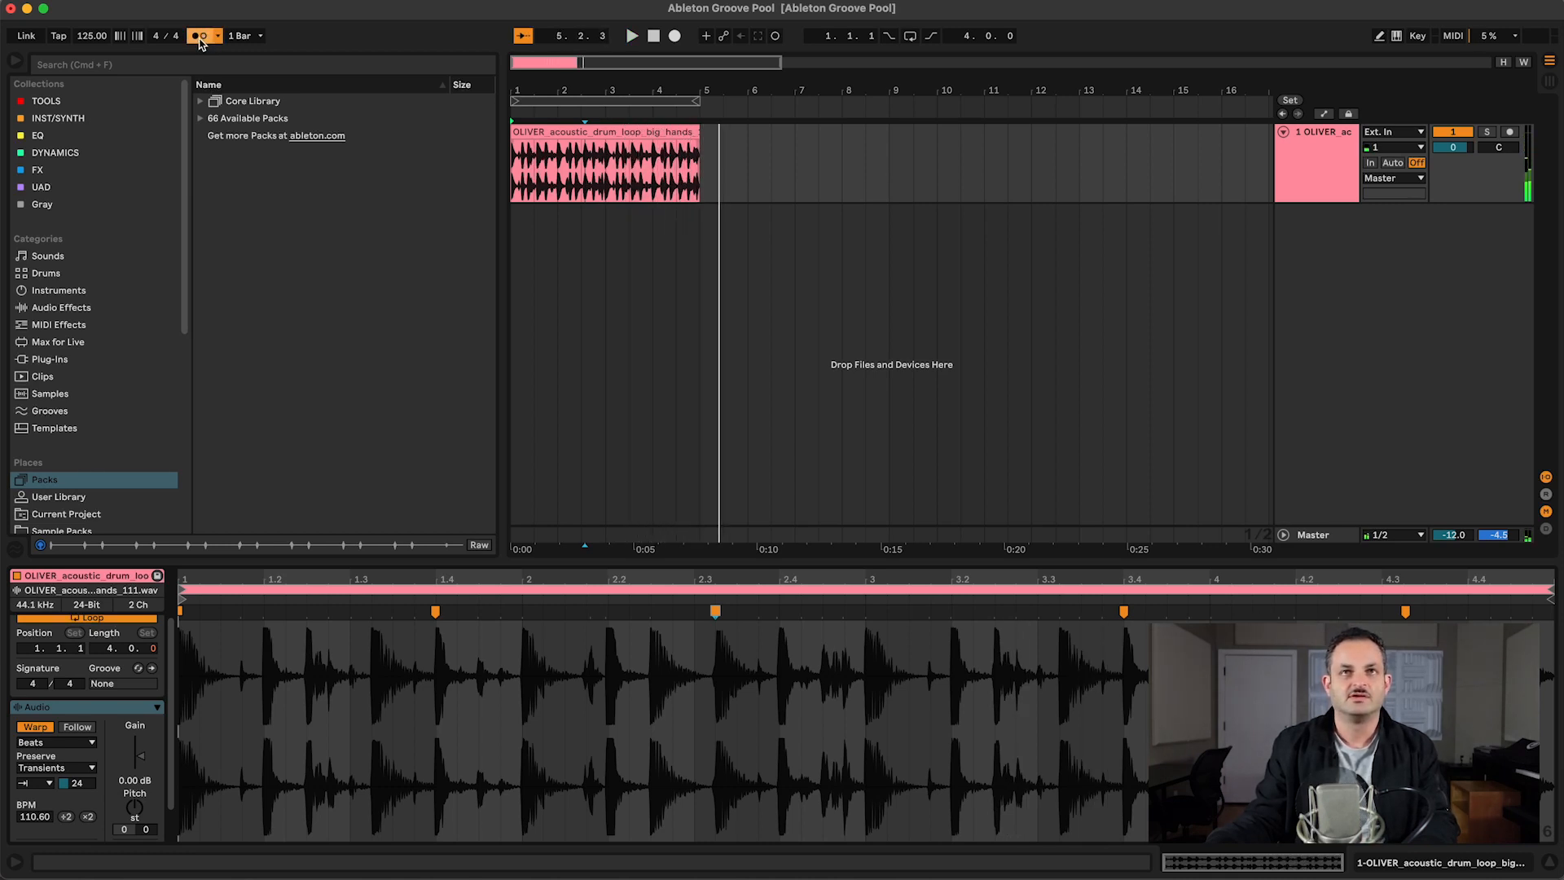
left_click(660, 97)
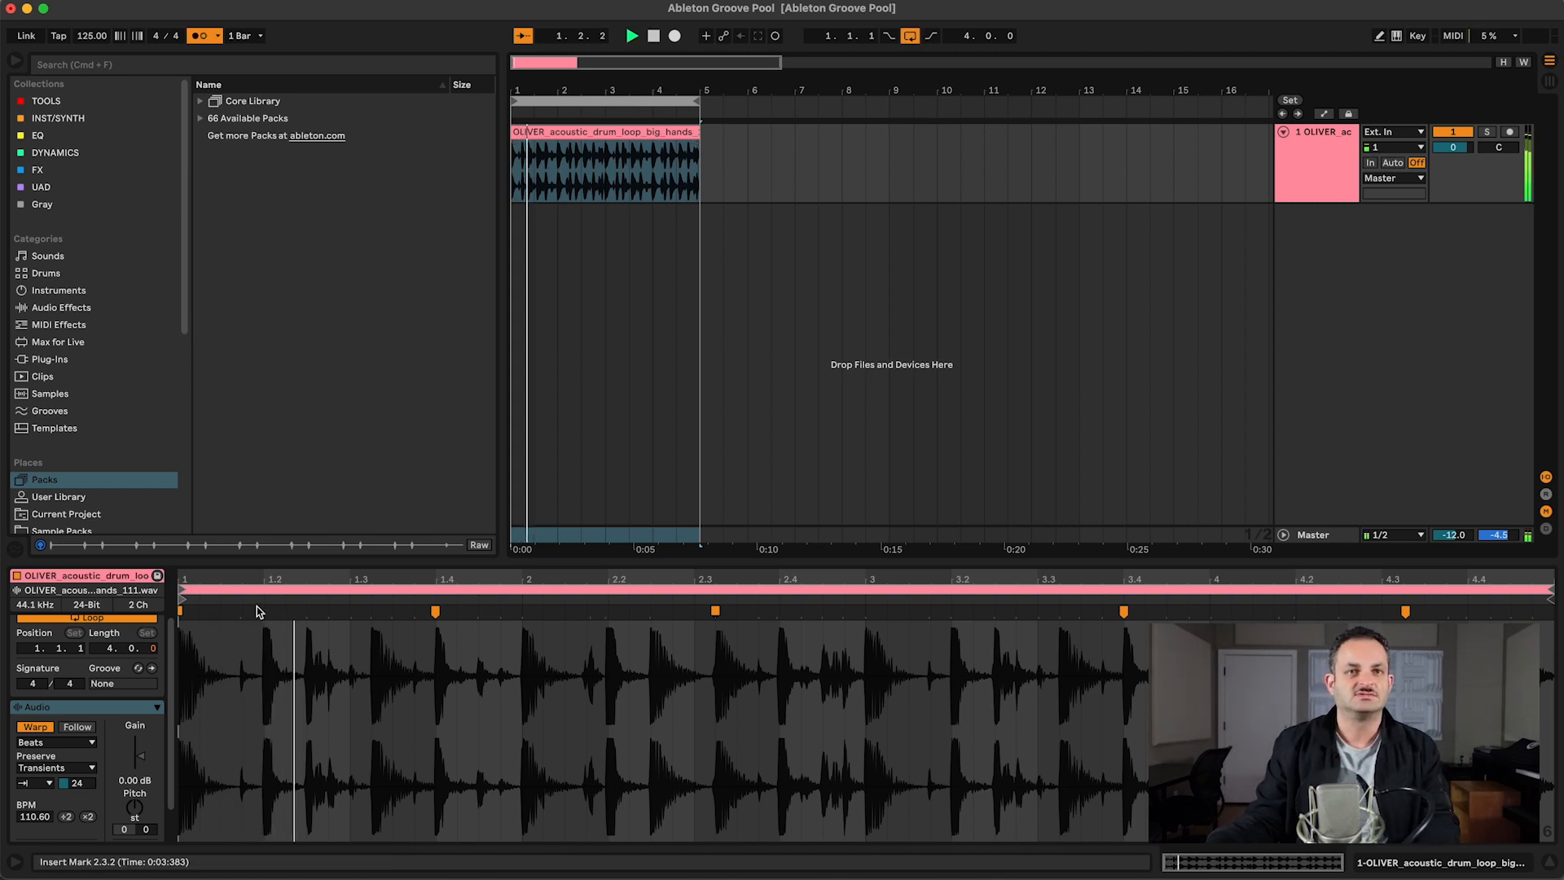
Step: Set the drum clip's transient envelope to 100, keeping the Beats warp mode, and stop playback
double_click(73, 782)
left_click(50, 743)
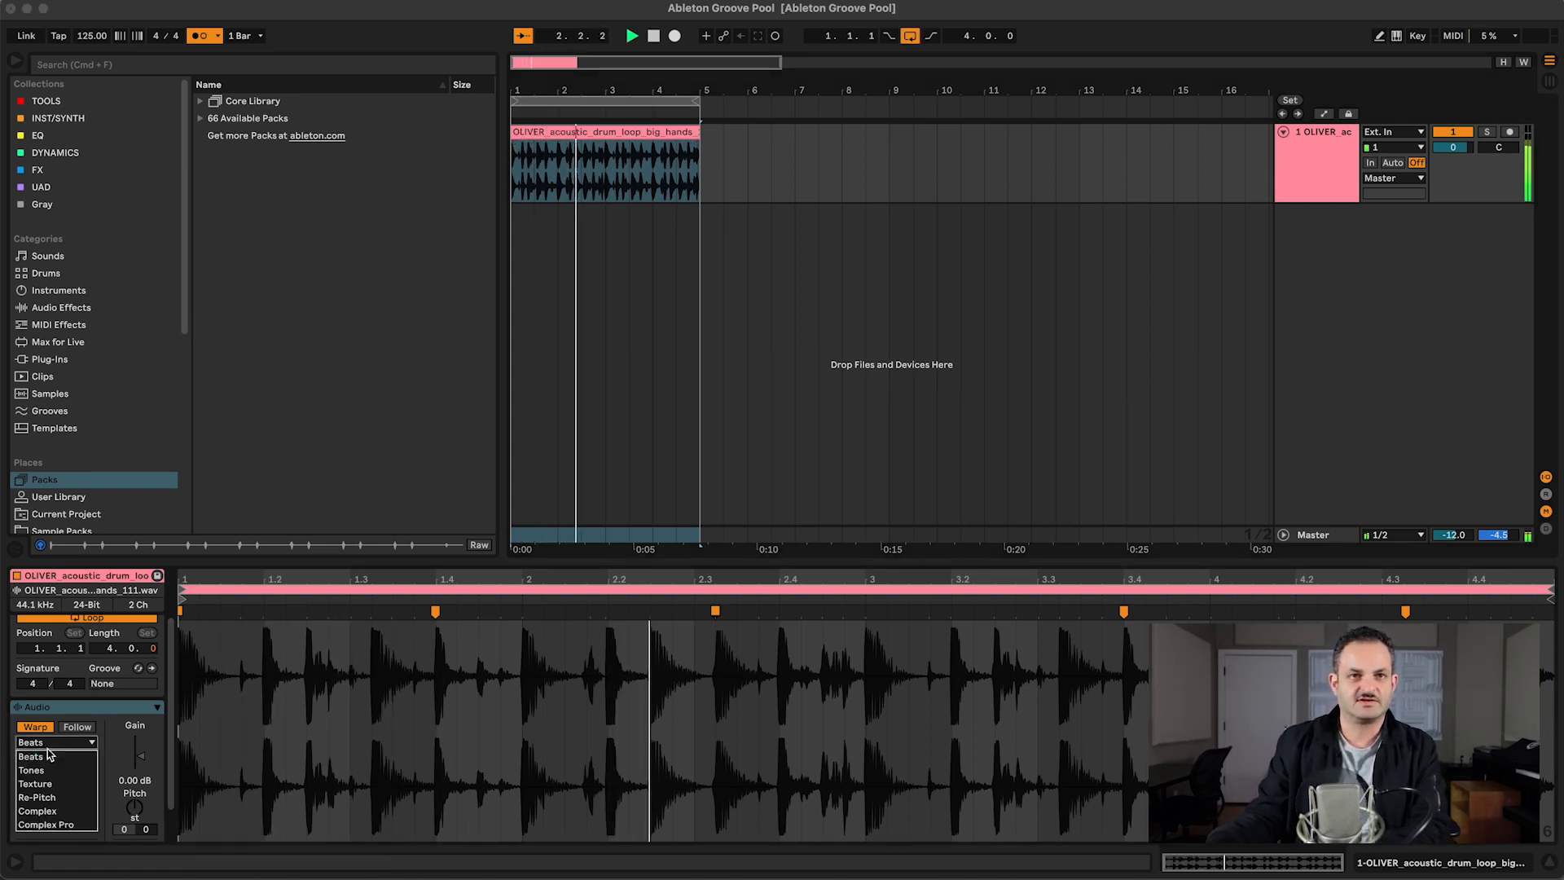
left_click(45, 756)
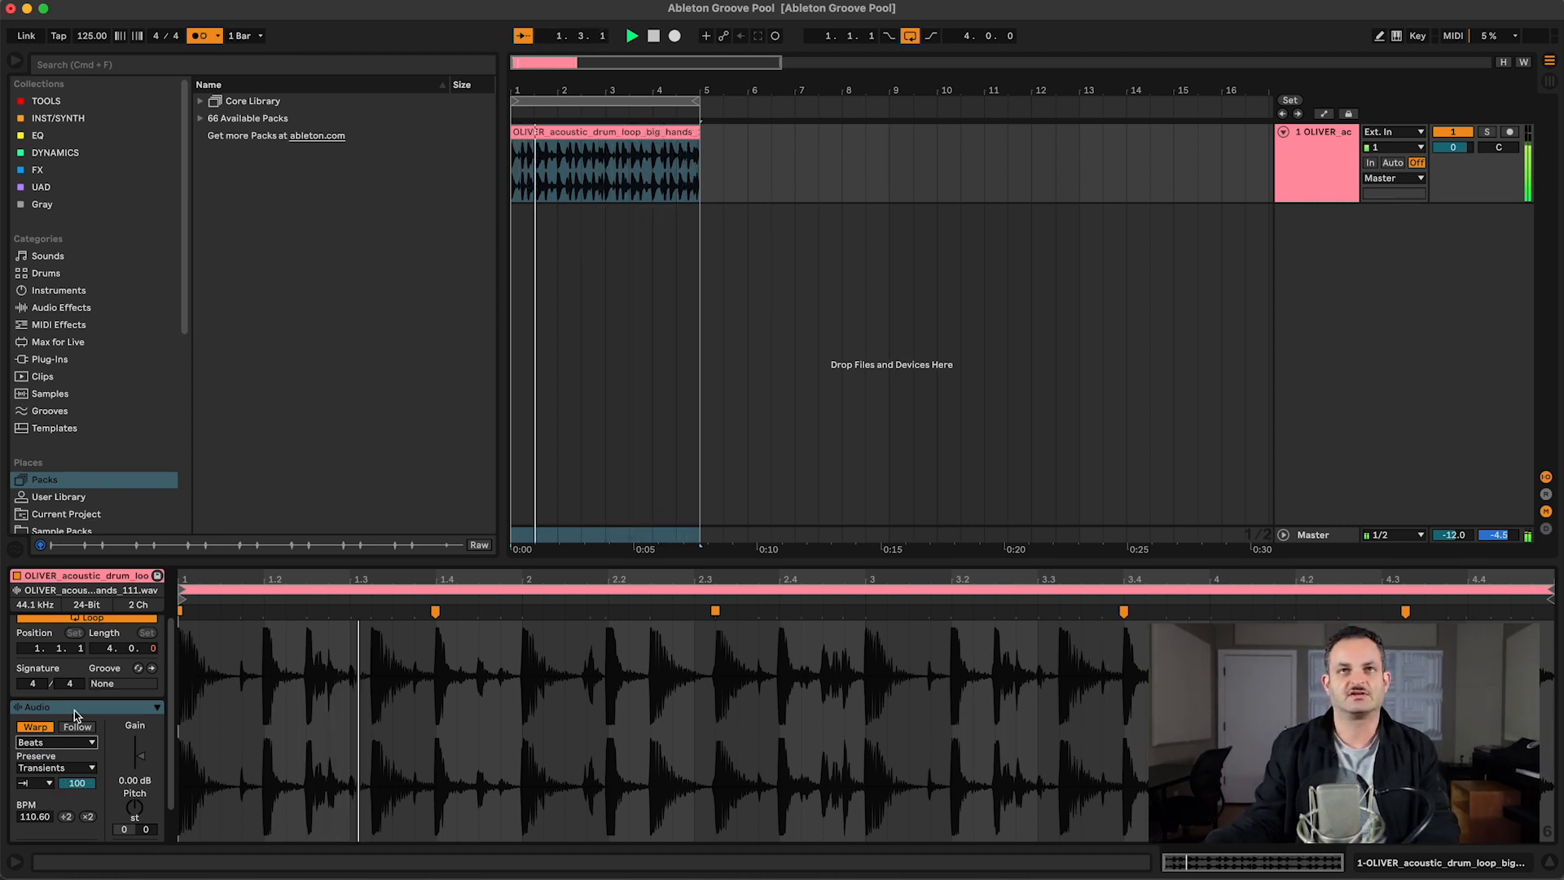
key("space")
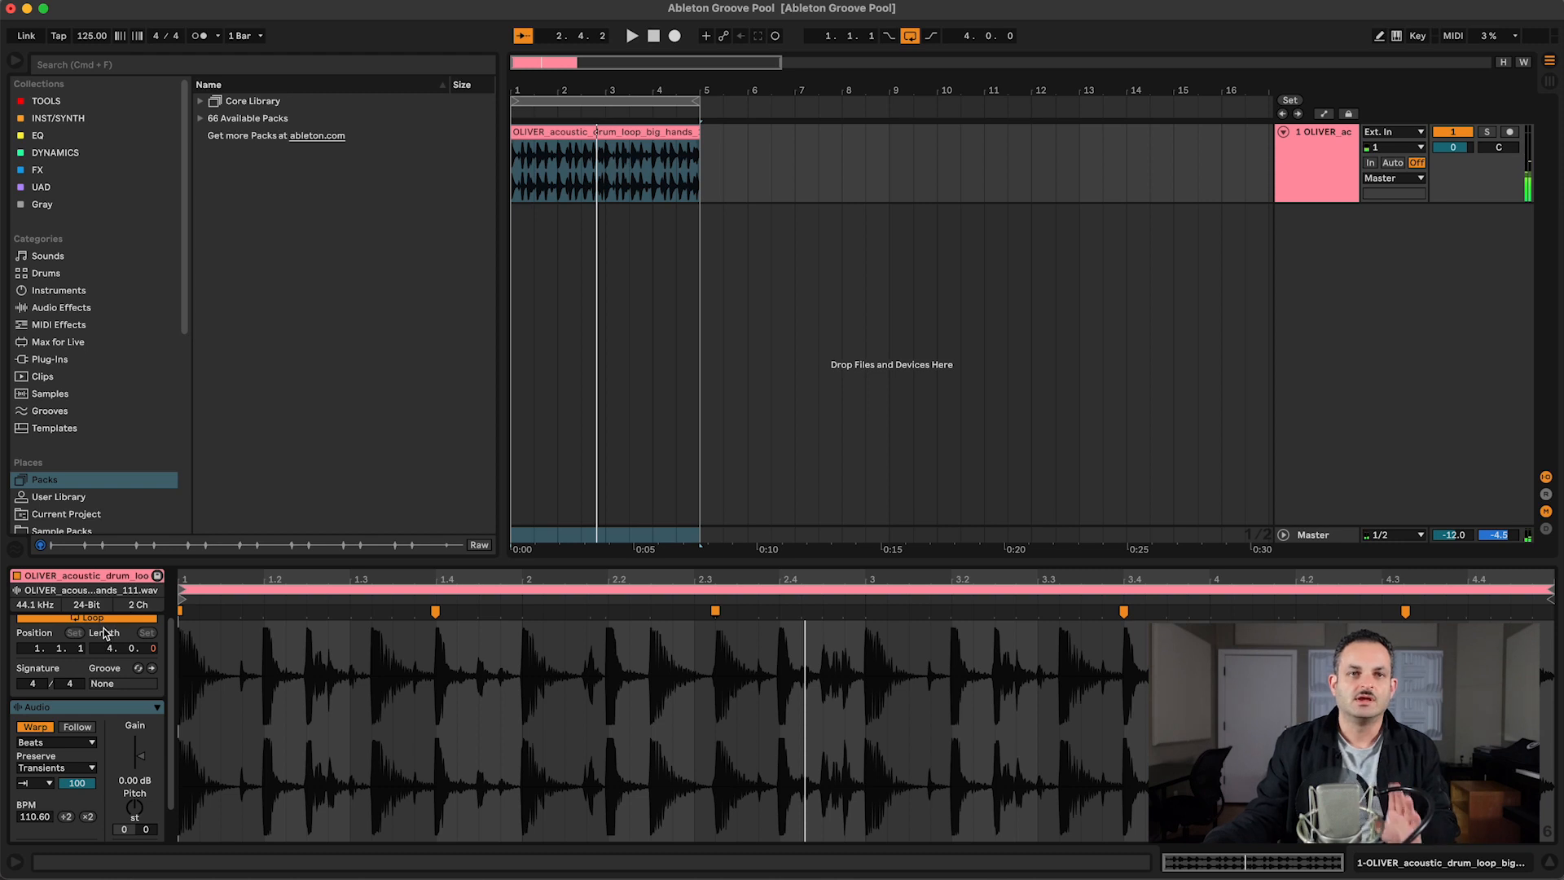
Step: Check the Groove Pool, open groove hot-swapping for the drum clip, and start playback with the swing grooves in view
left_click(17, 549)
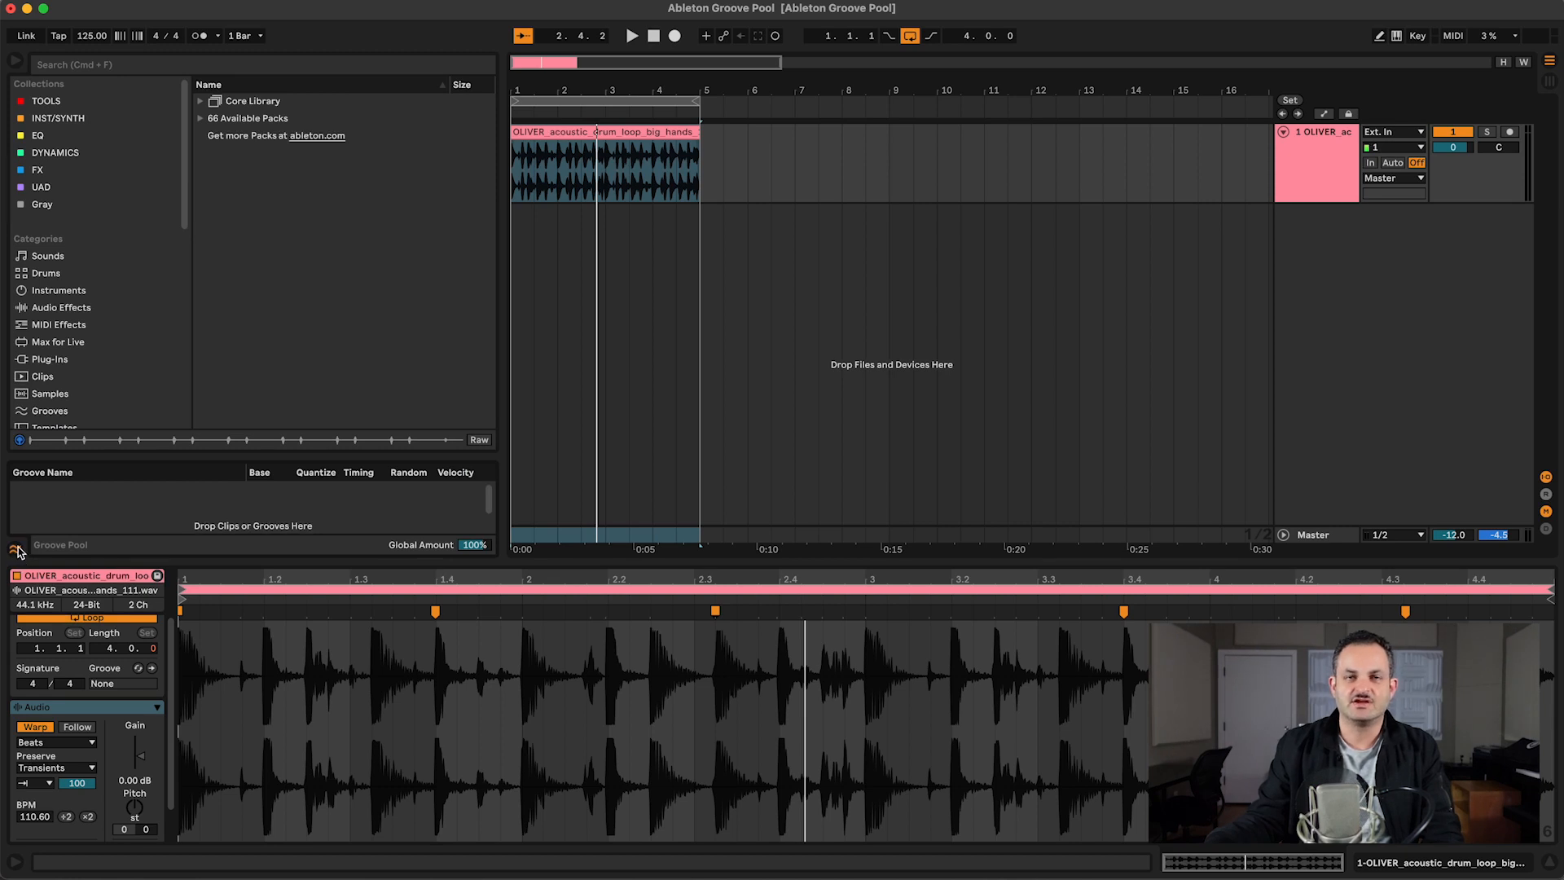
left_click(16, 548)
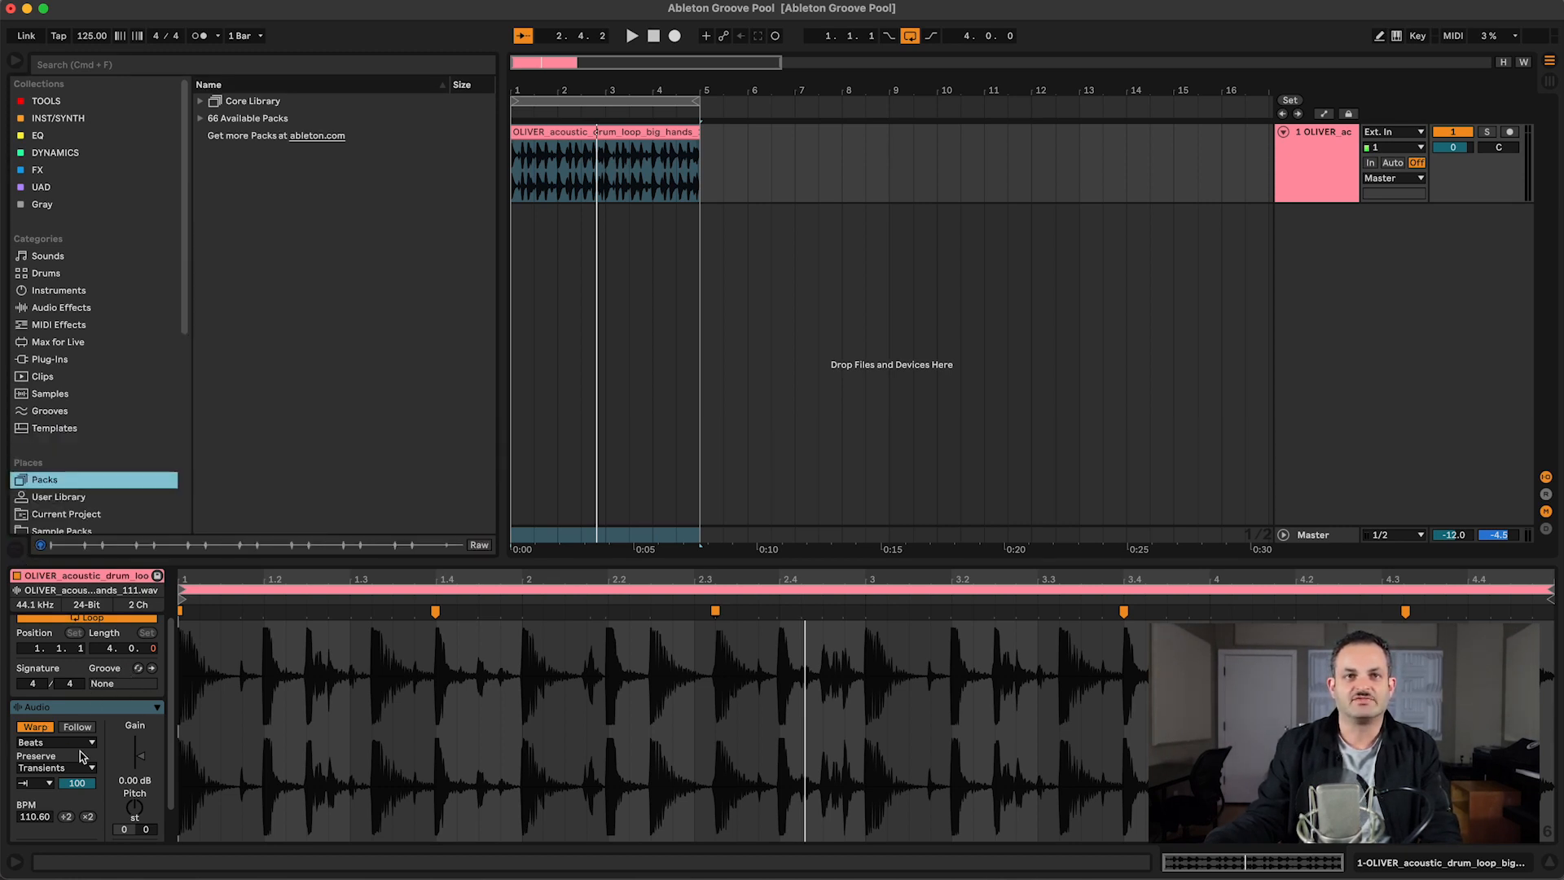
left_click(139, 668)
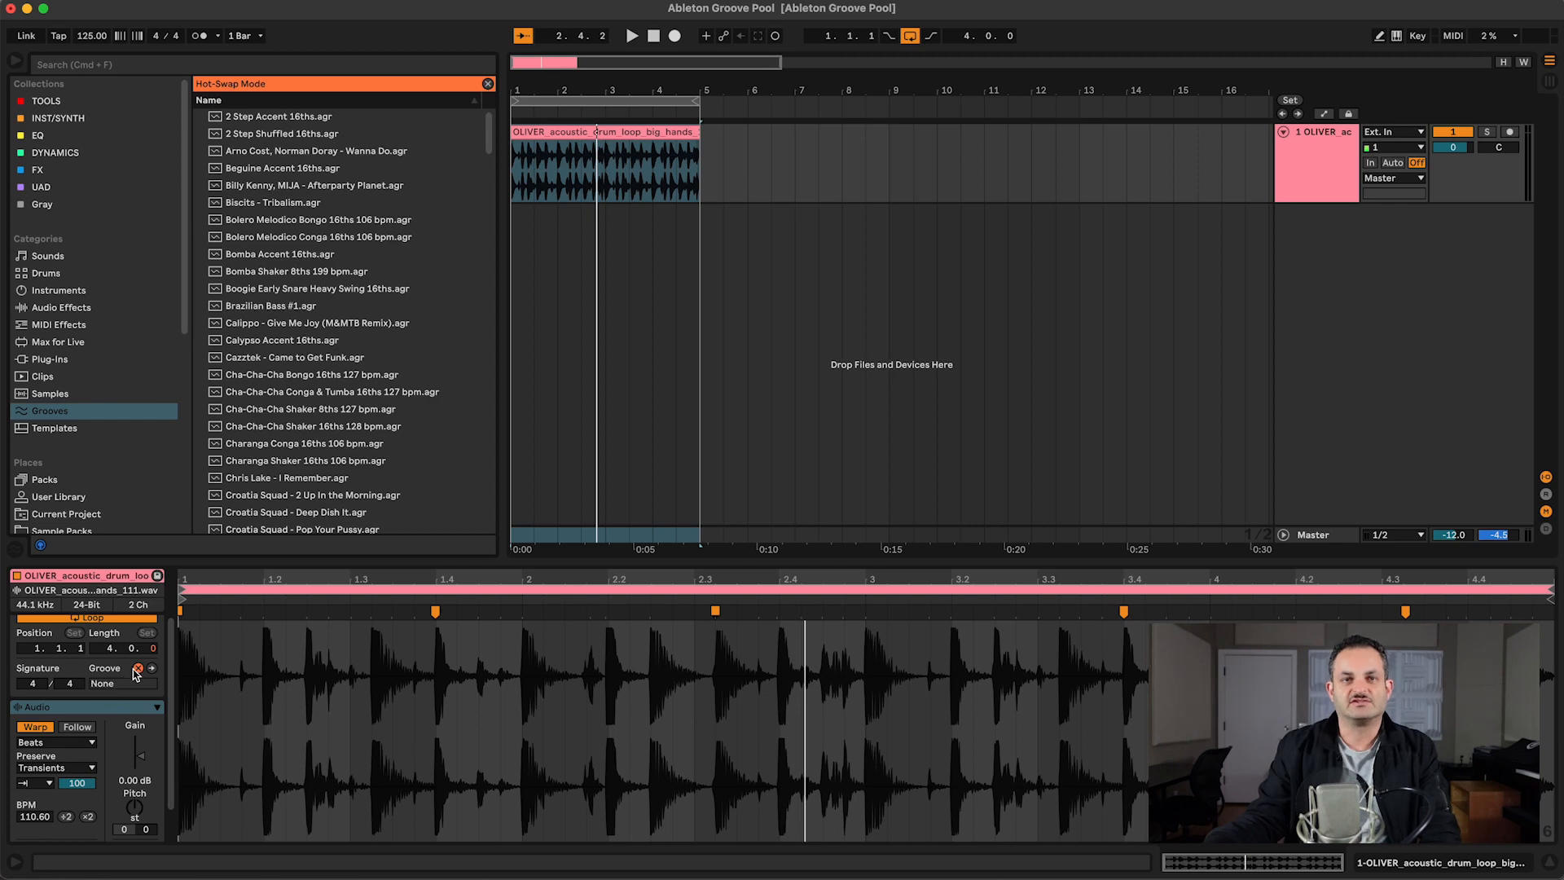
scroll(291, 414, "down", 20)
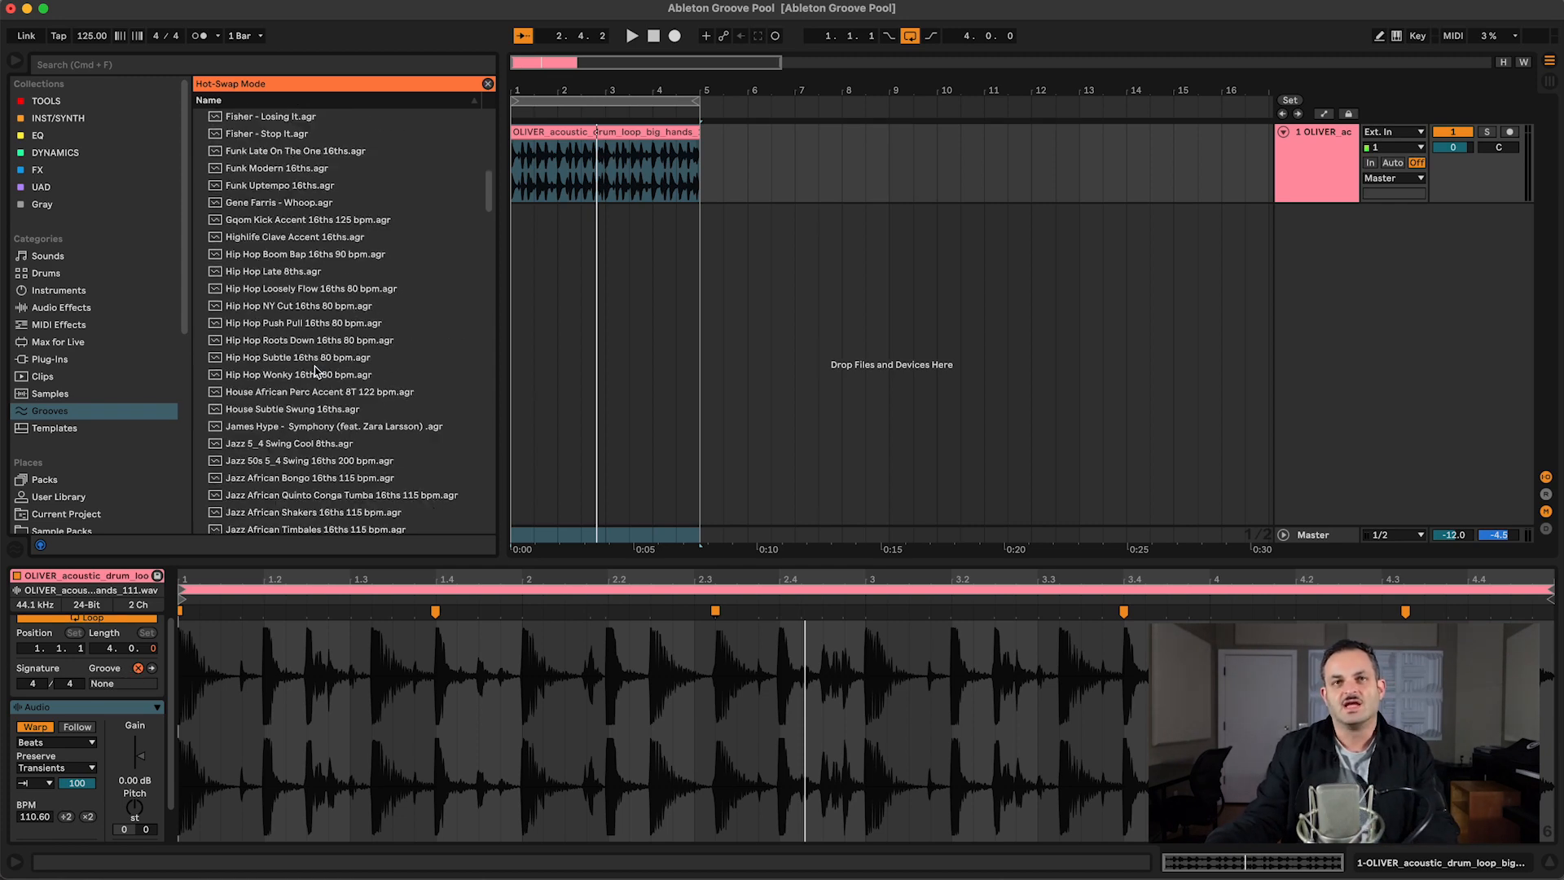
scroll(316, 371, "down", 9)
key("space")
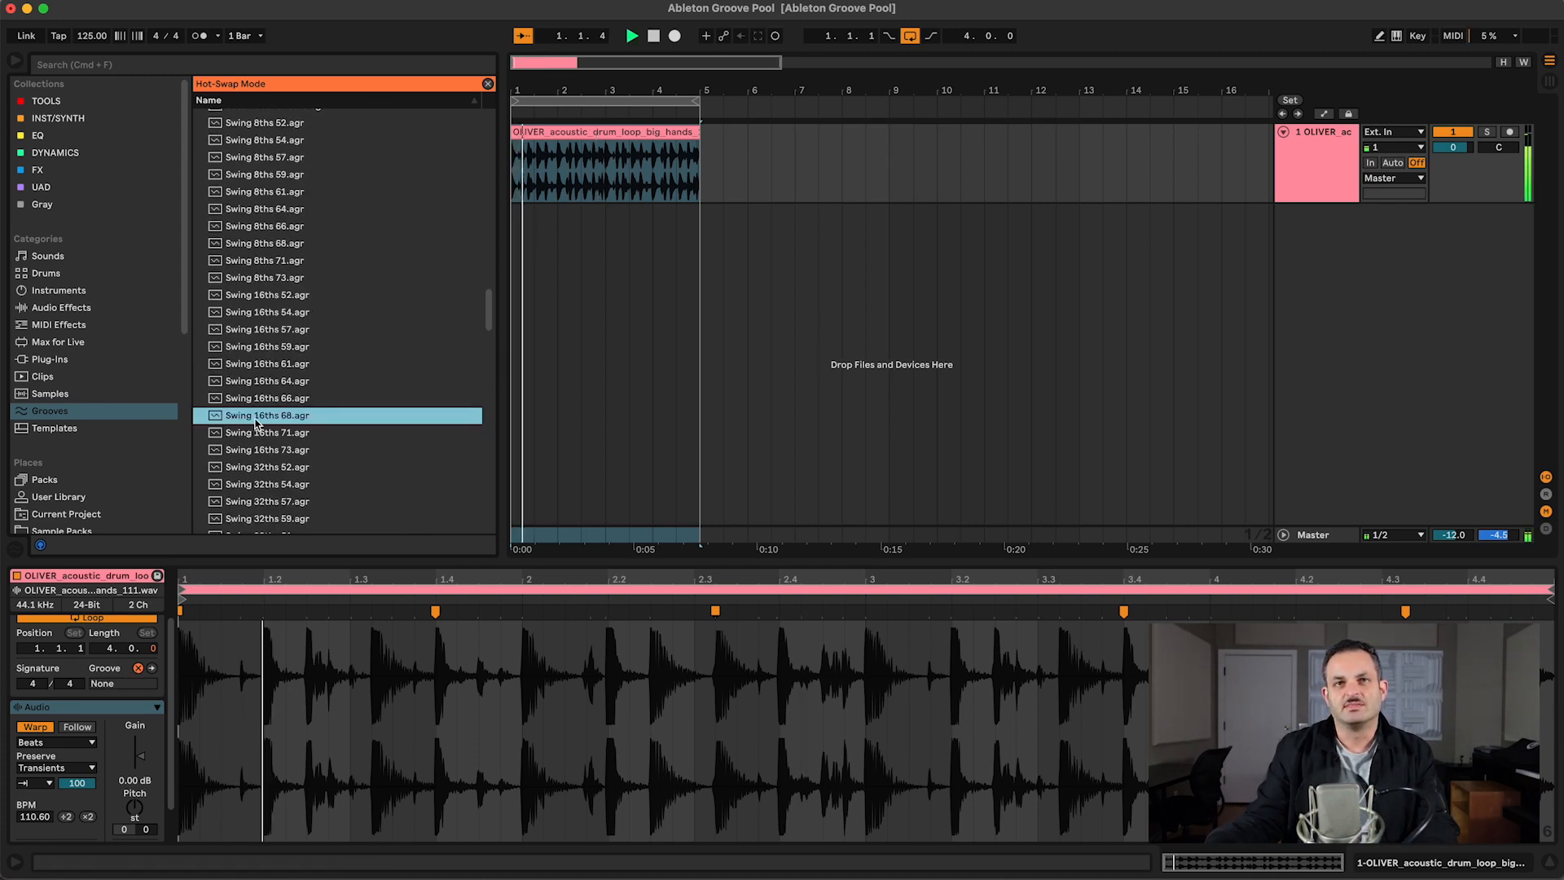
Step: Preview the Swing 16ths 71 and 73 grooves and the Swing 32ths 52, 54 and 57 grooves during playback
left_click(259, 432)
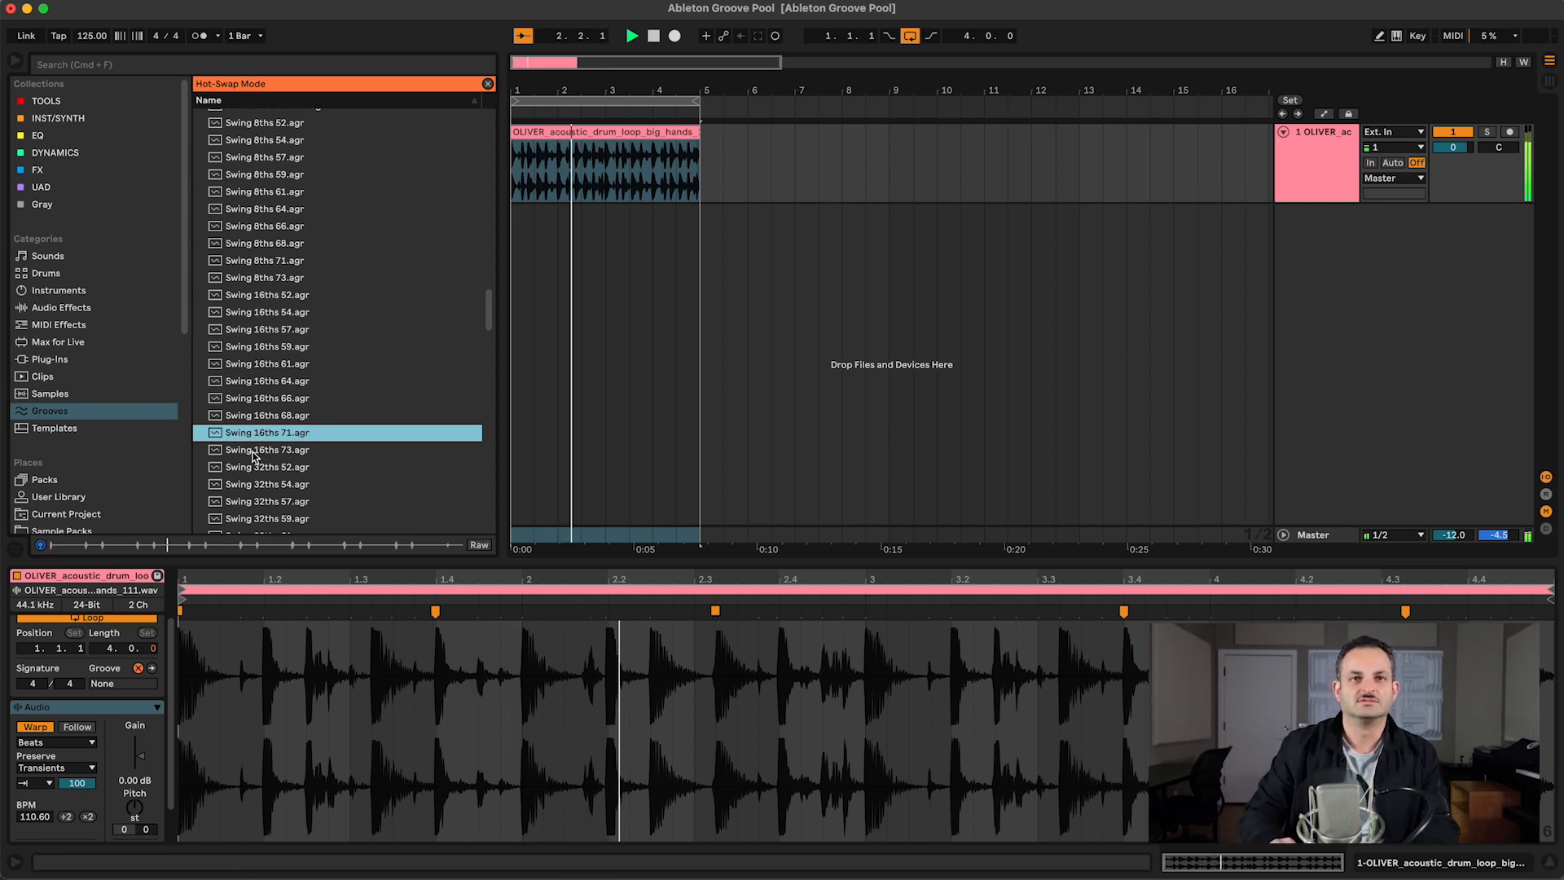
left_click(253, 450)
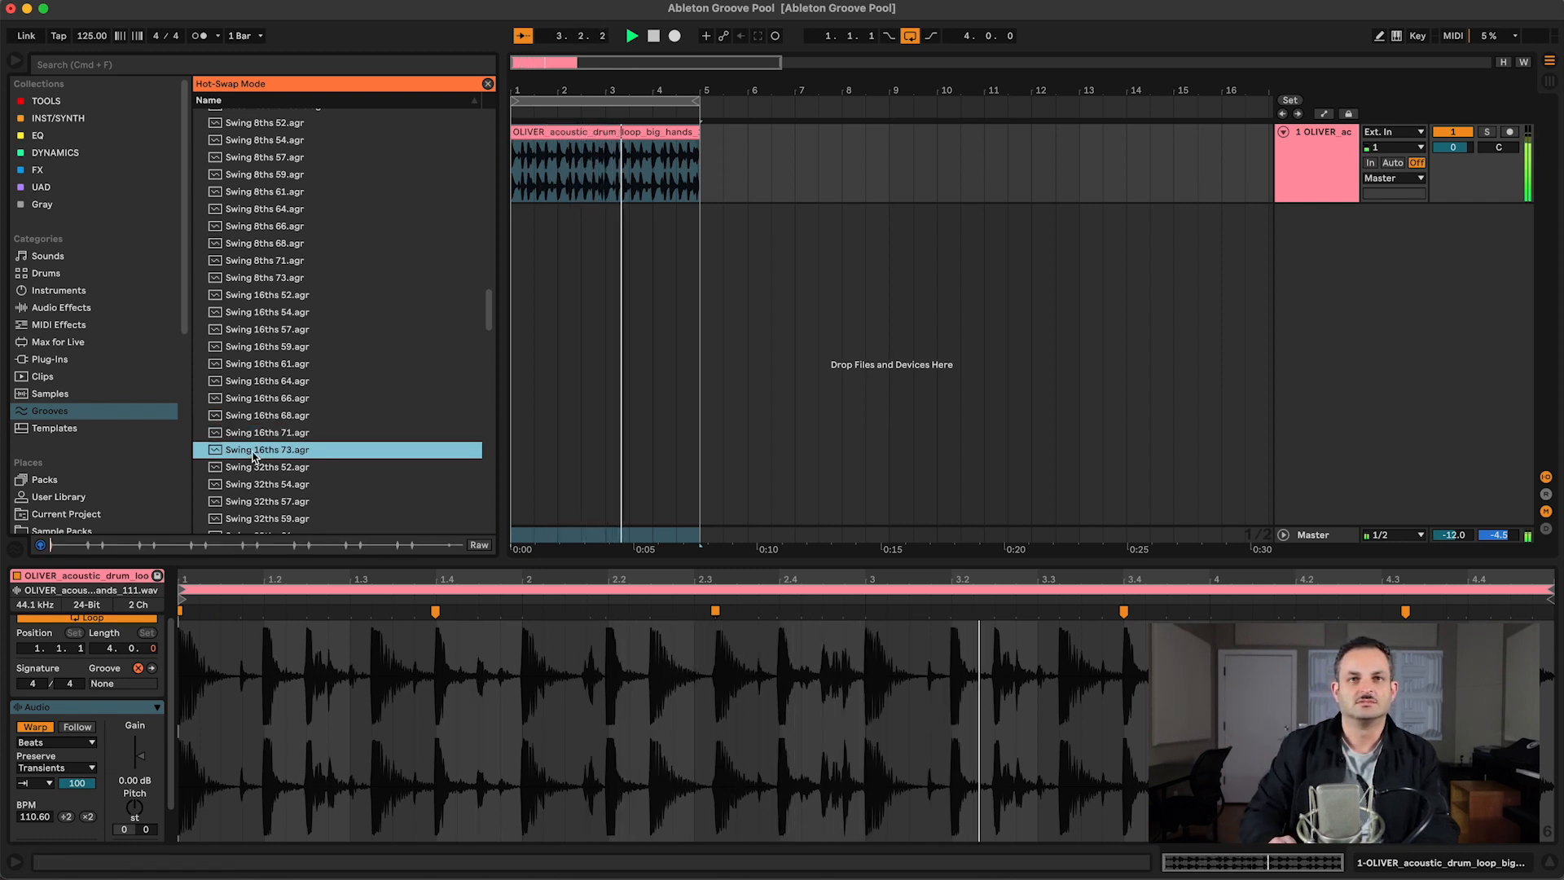
key("Down")
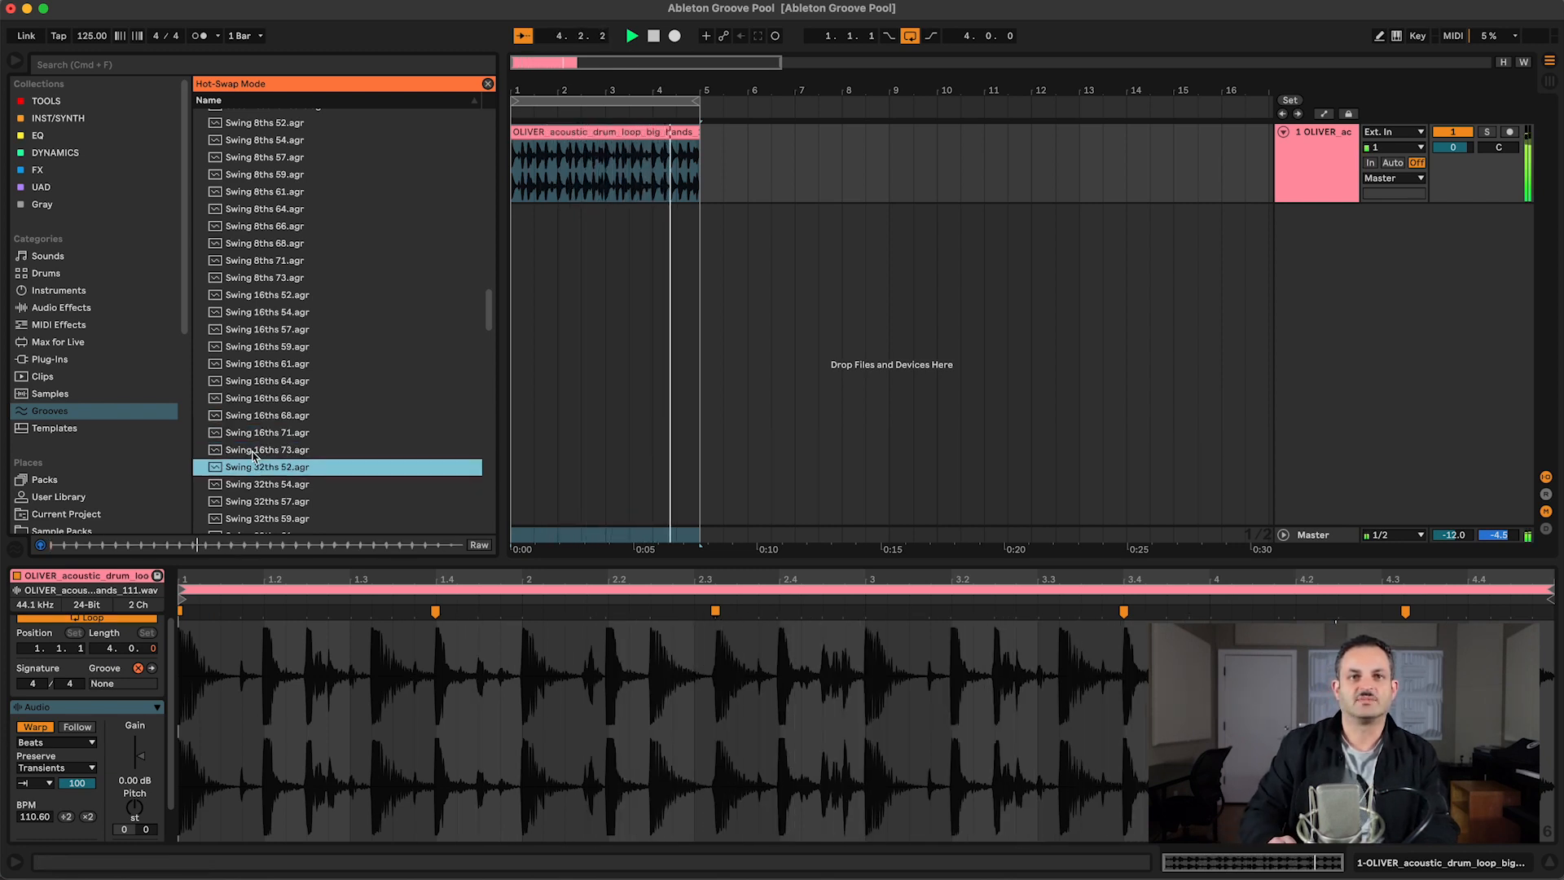
key("Down")
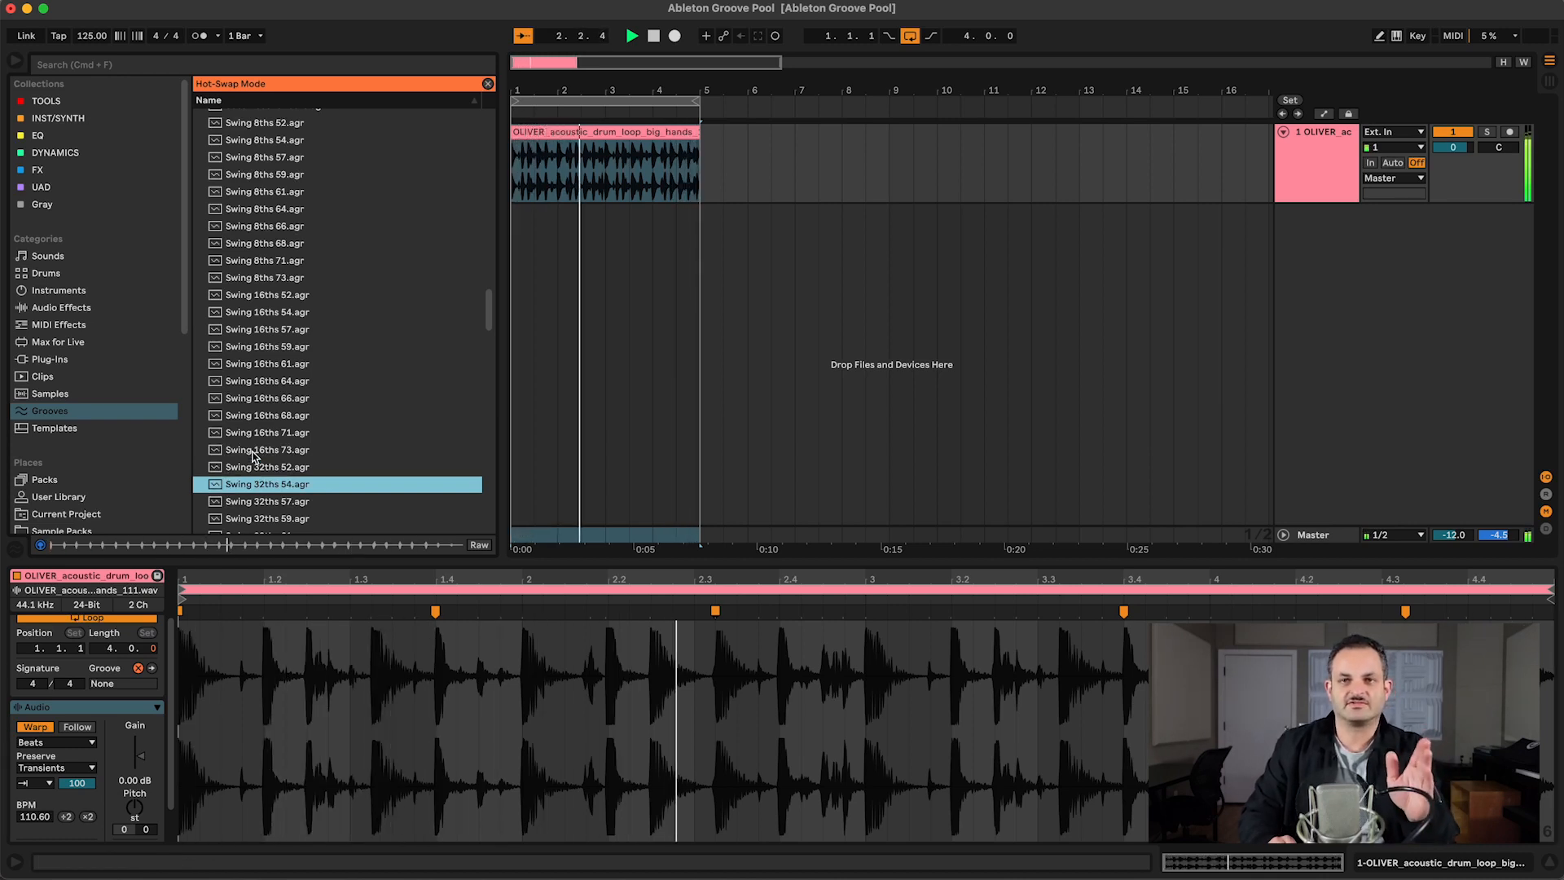
key("Down")
scroll(253, 457, "down", 2)
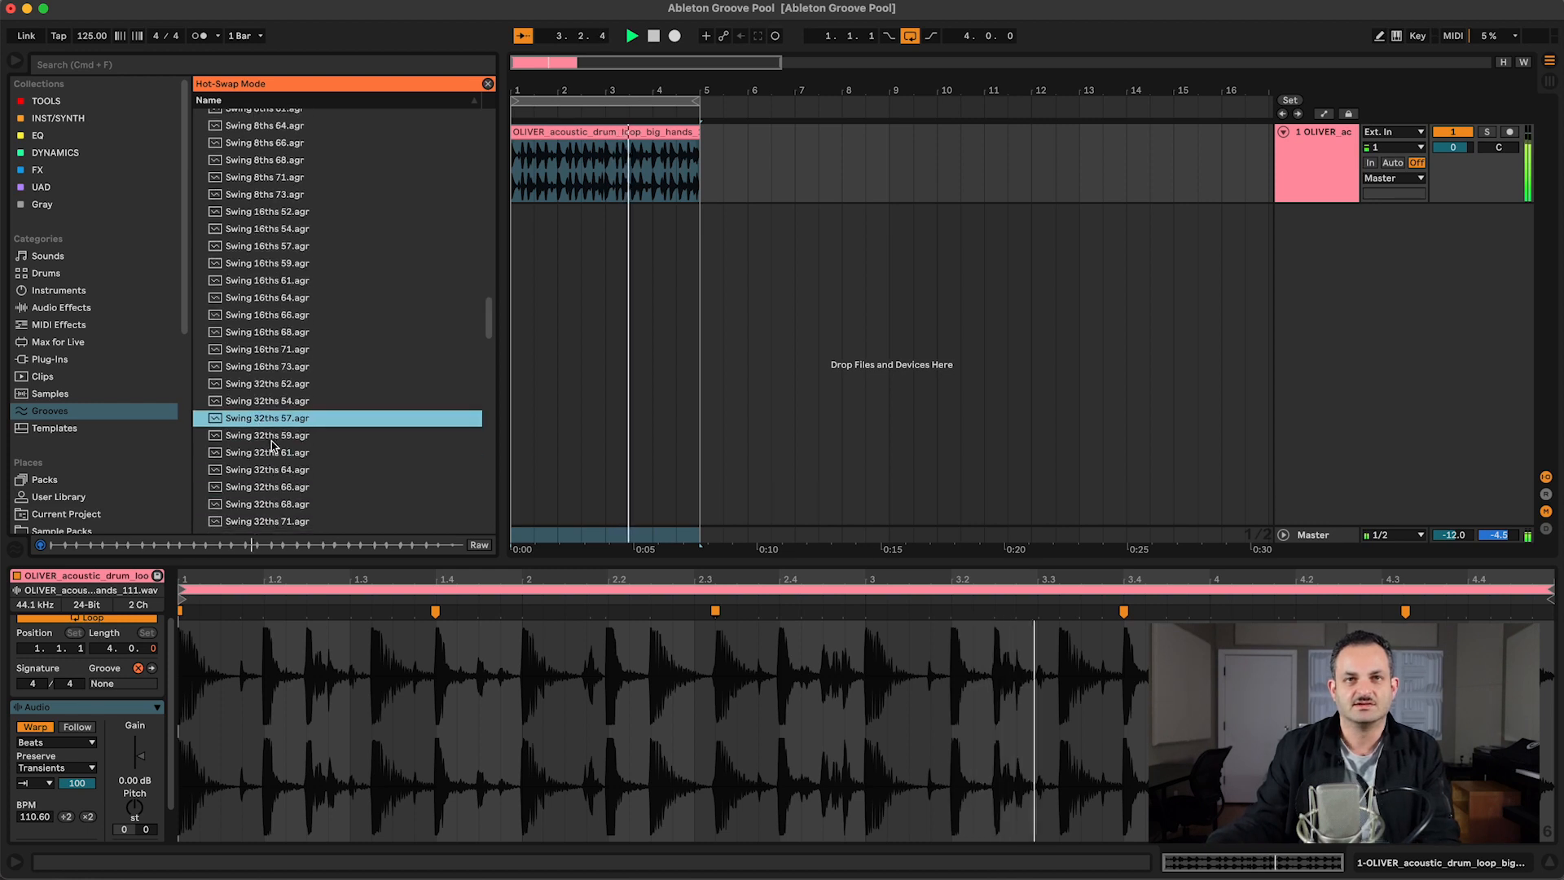
scroll(261, 464, "down", 5)
Step: Preview the Swing Logic 8ths grooves and apply Swing Logic 8ths 74 to the drum clip
left_click(281, 487)
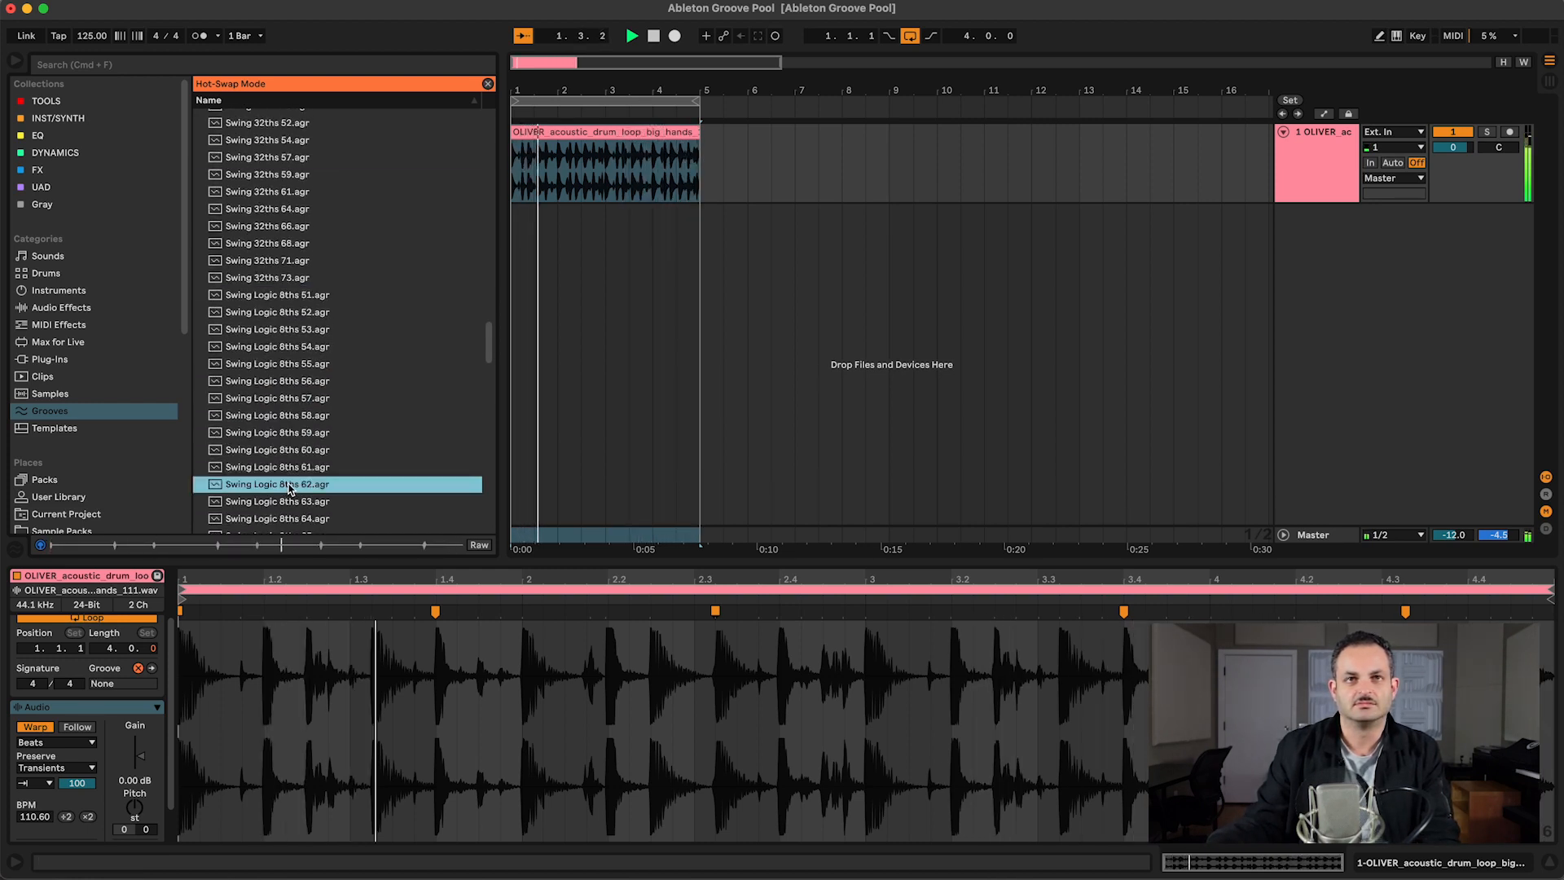
scroll(289, 489, "down", 5)
left_click(290, 487)
left_click(282, 453)
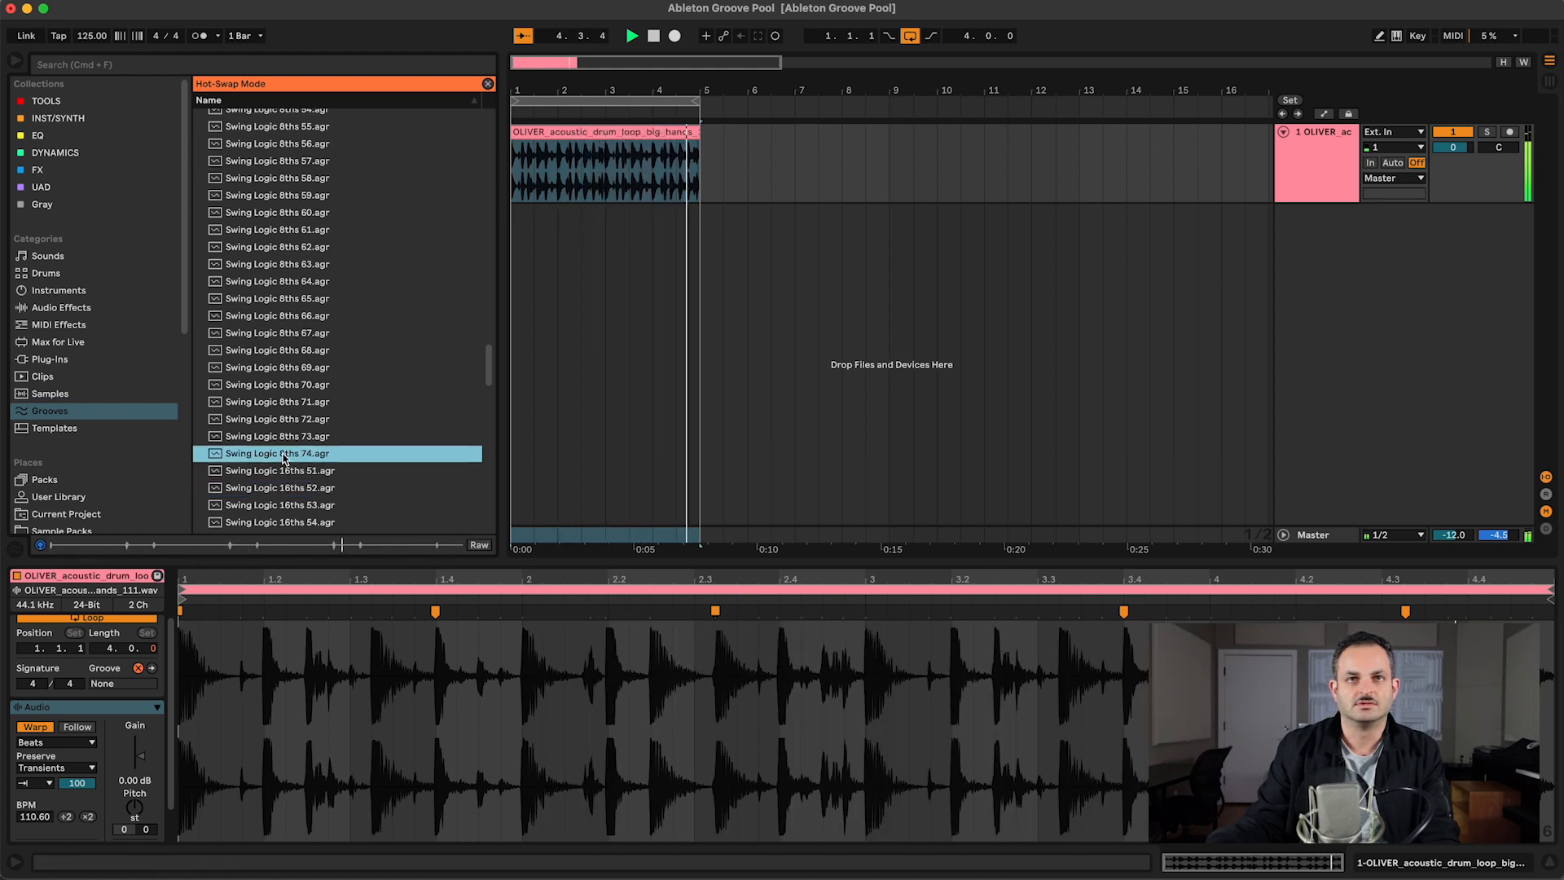
double_click(282, 455)
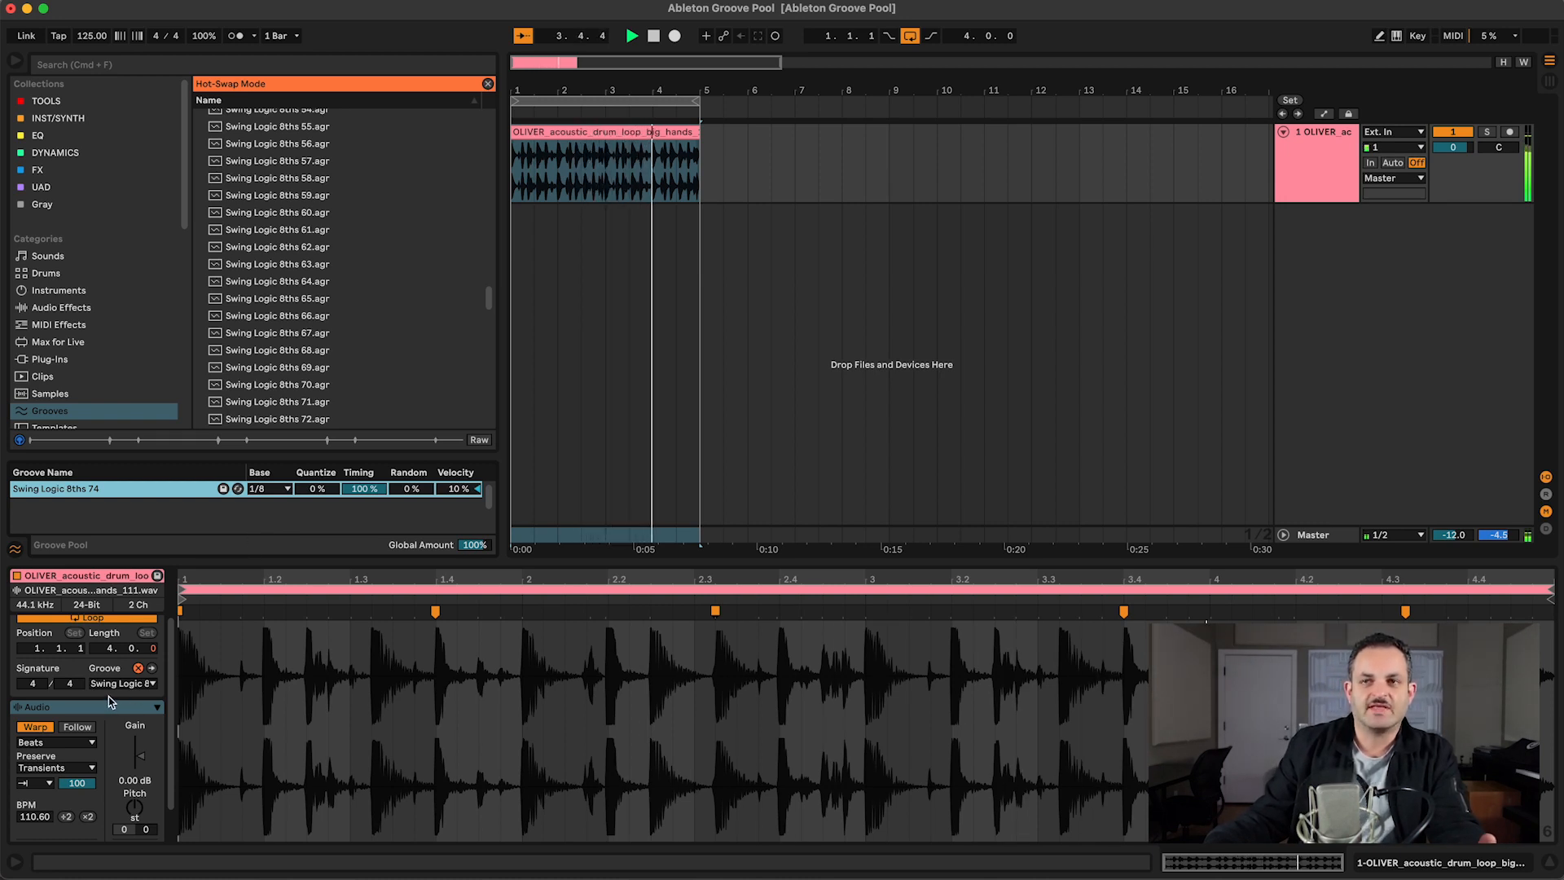
Step: Swap the drum clip's groove for Swing 16ths 54 and for Swing 32ths 73 to compare their feel
scroll(306, 352, "up", 10)
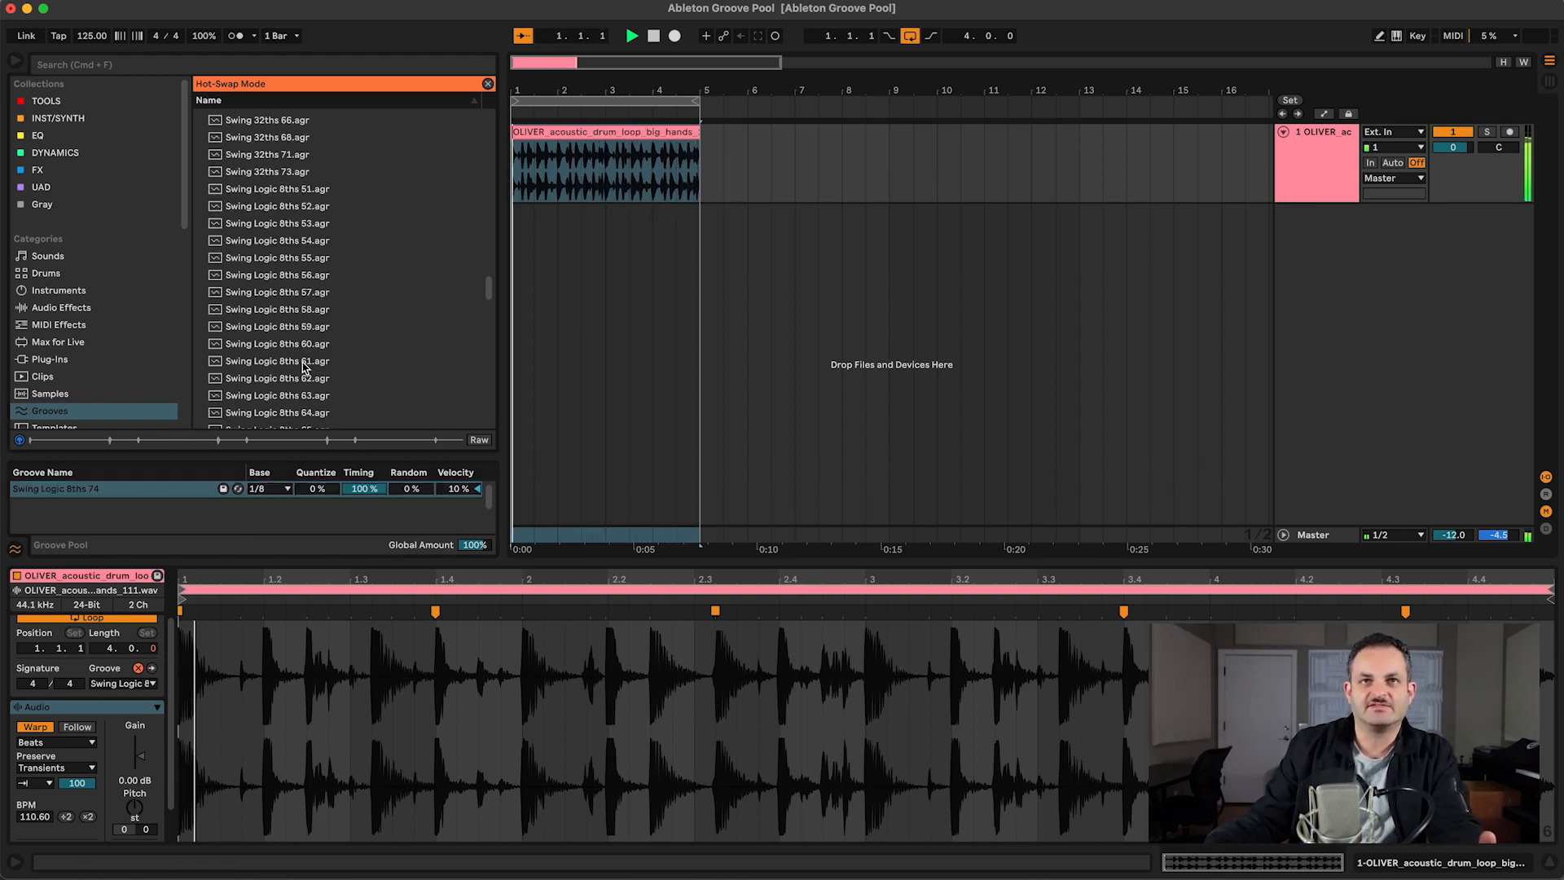
scroll(279, 213, "up", 1)
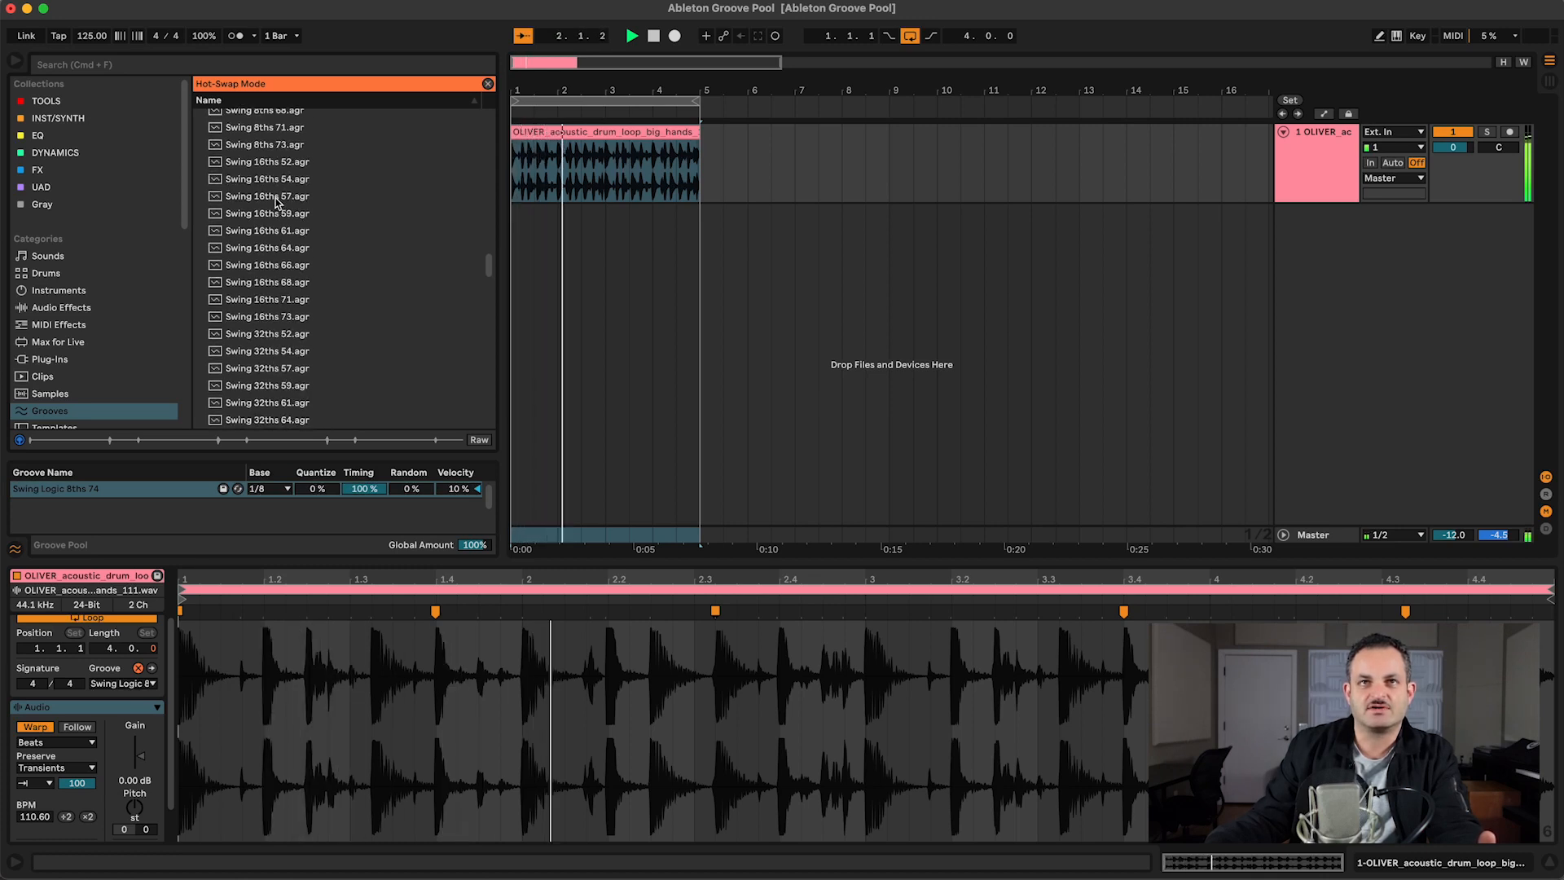
double_click(279, 180)
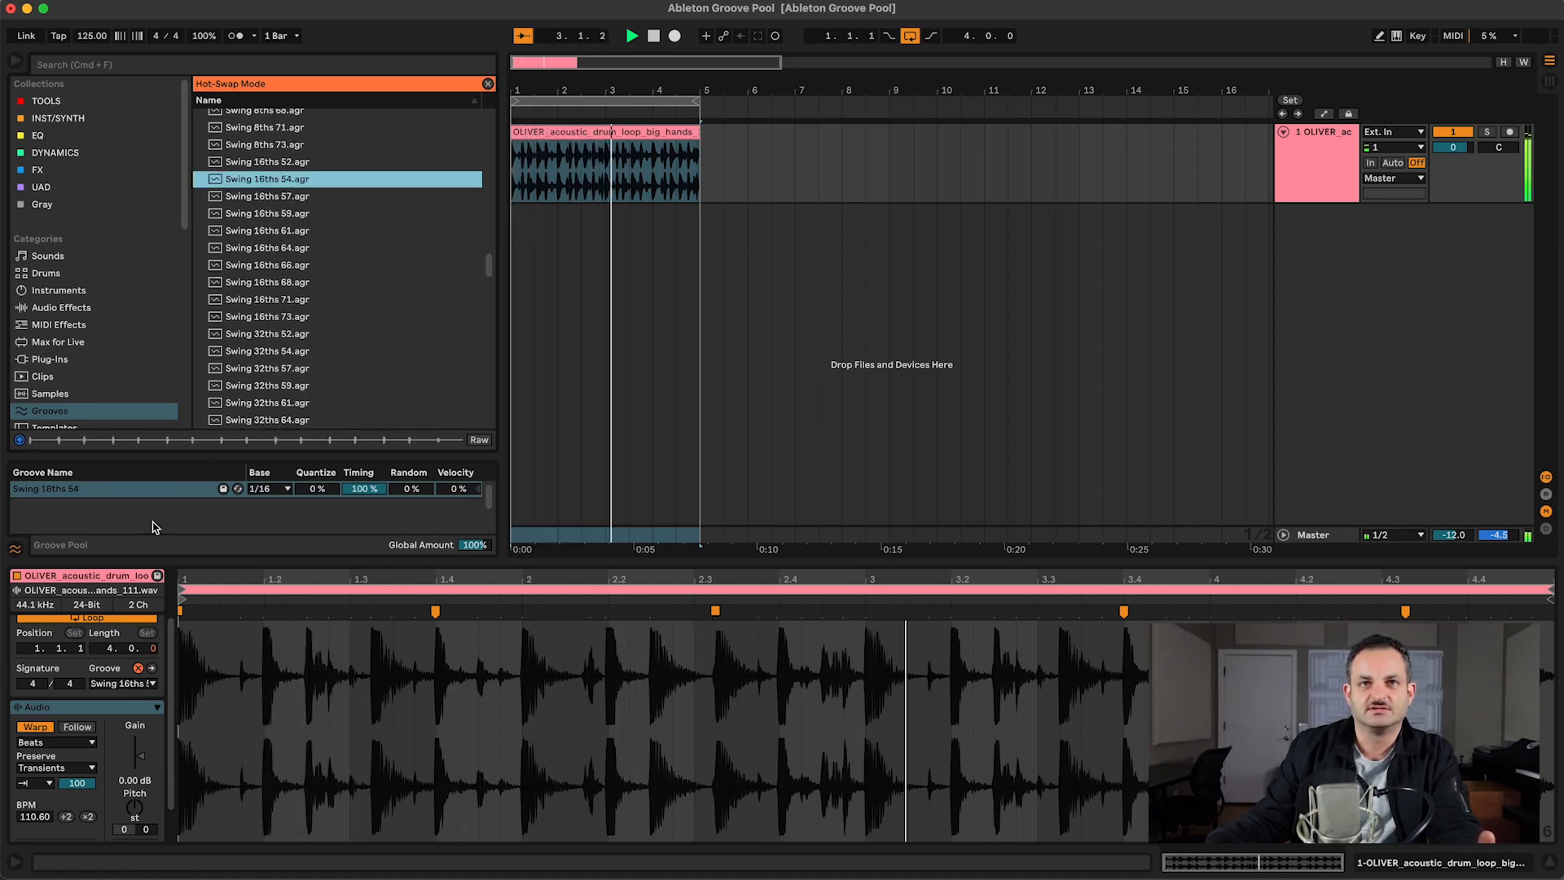
scroll(325, 269, "down", 5)
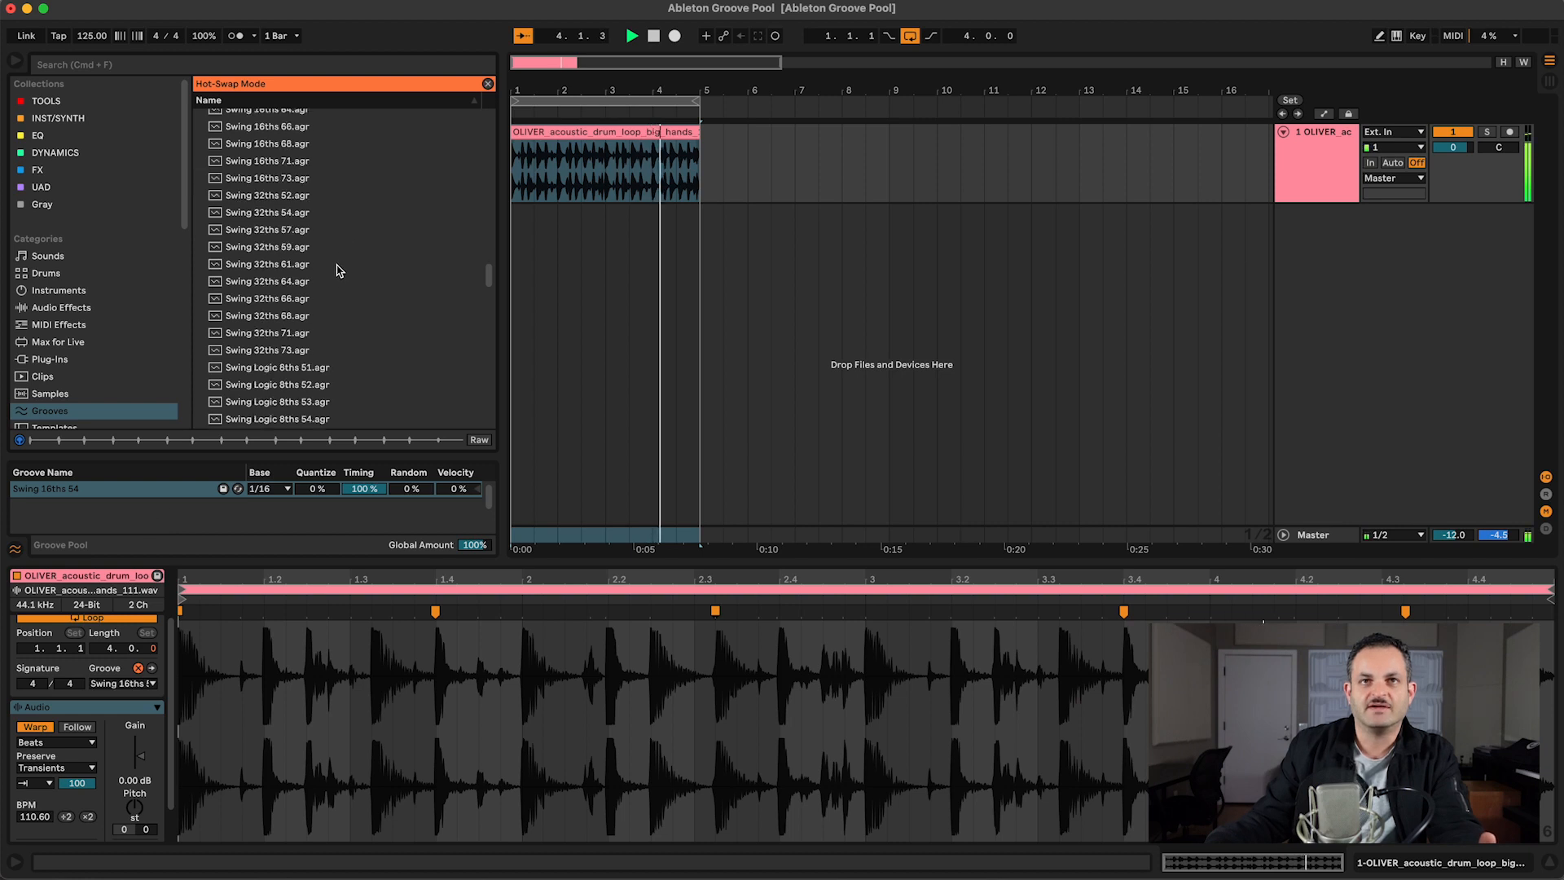
double_click(281, 229)
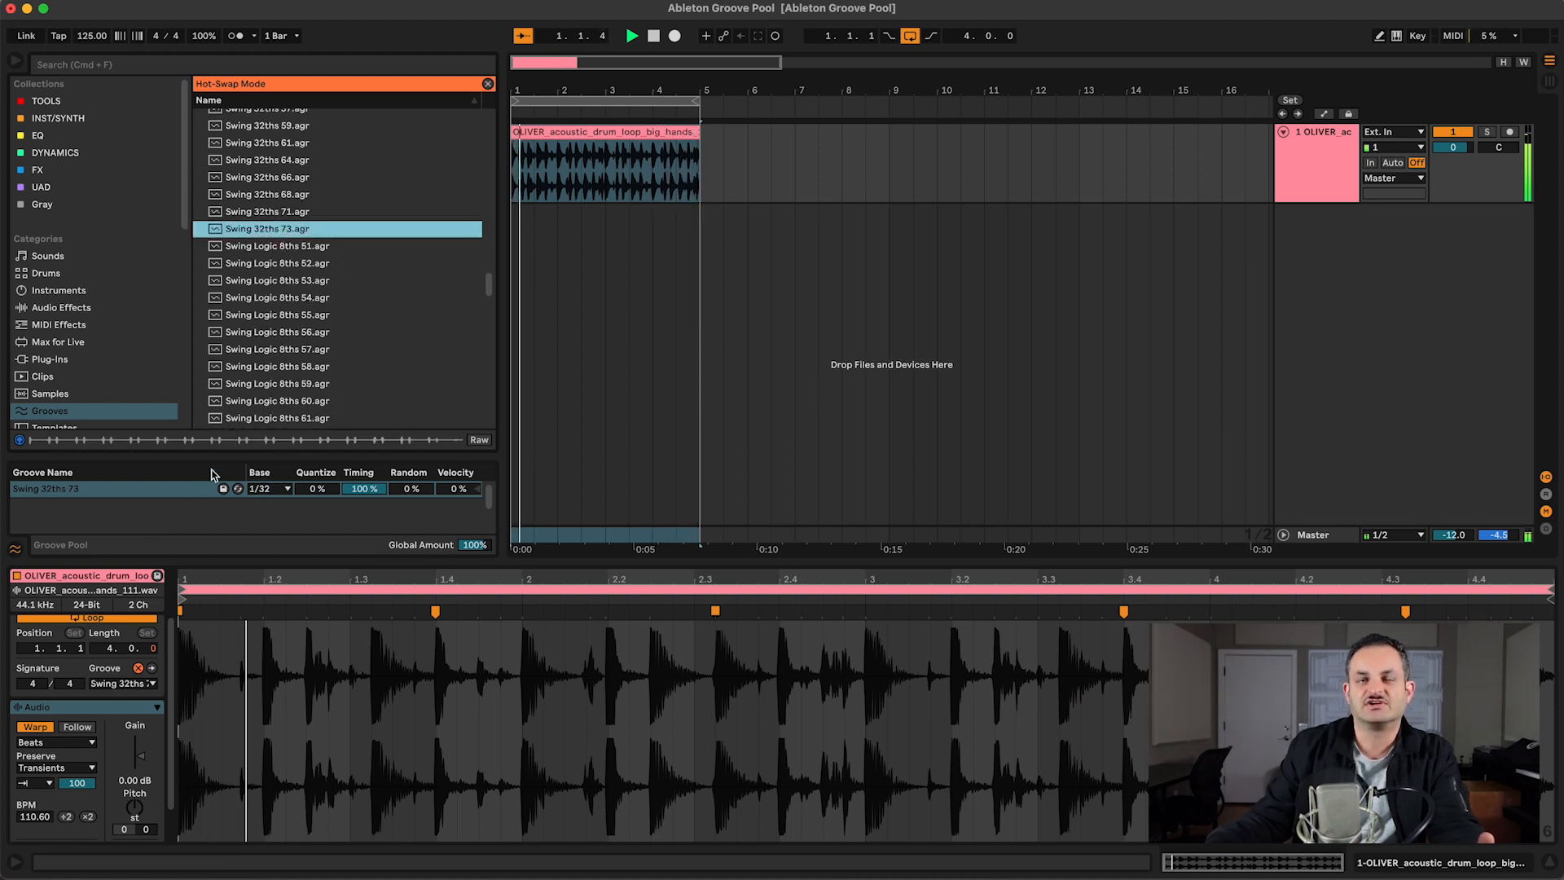
Step: Swap the drum clip's groove for Swing Logic 8ths 70 and commit it to the clip with hot-swapping turned off
left_click(277, 314)
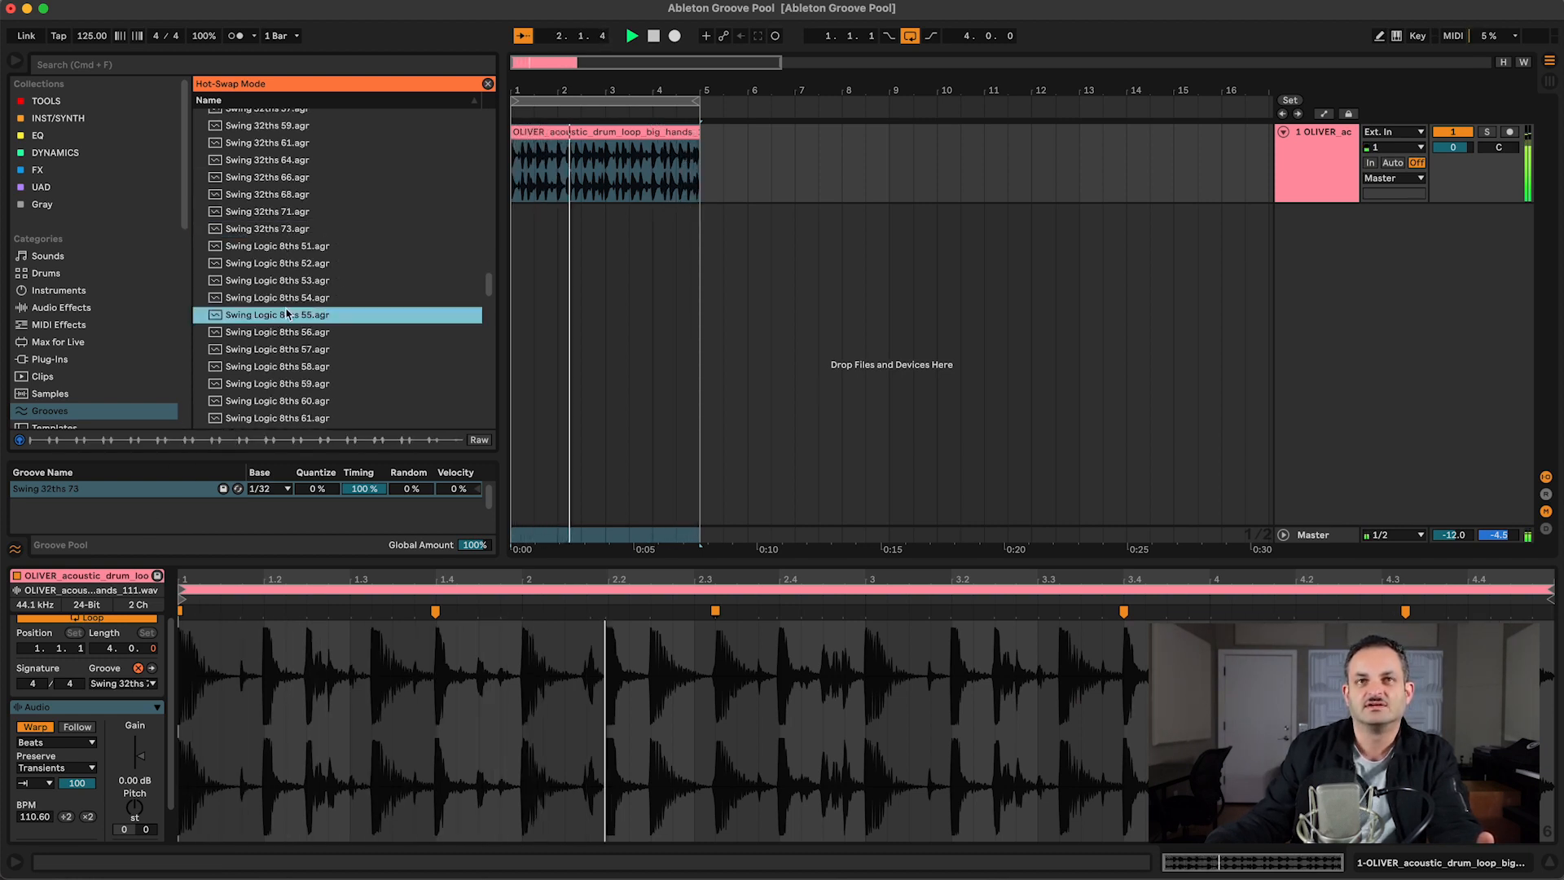
scroll(281, 391, "down", 2)
scroll(285, 391, "down", 2)
double_click(281, 409)
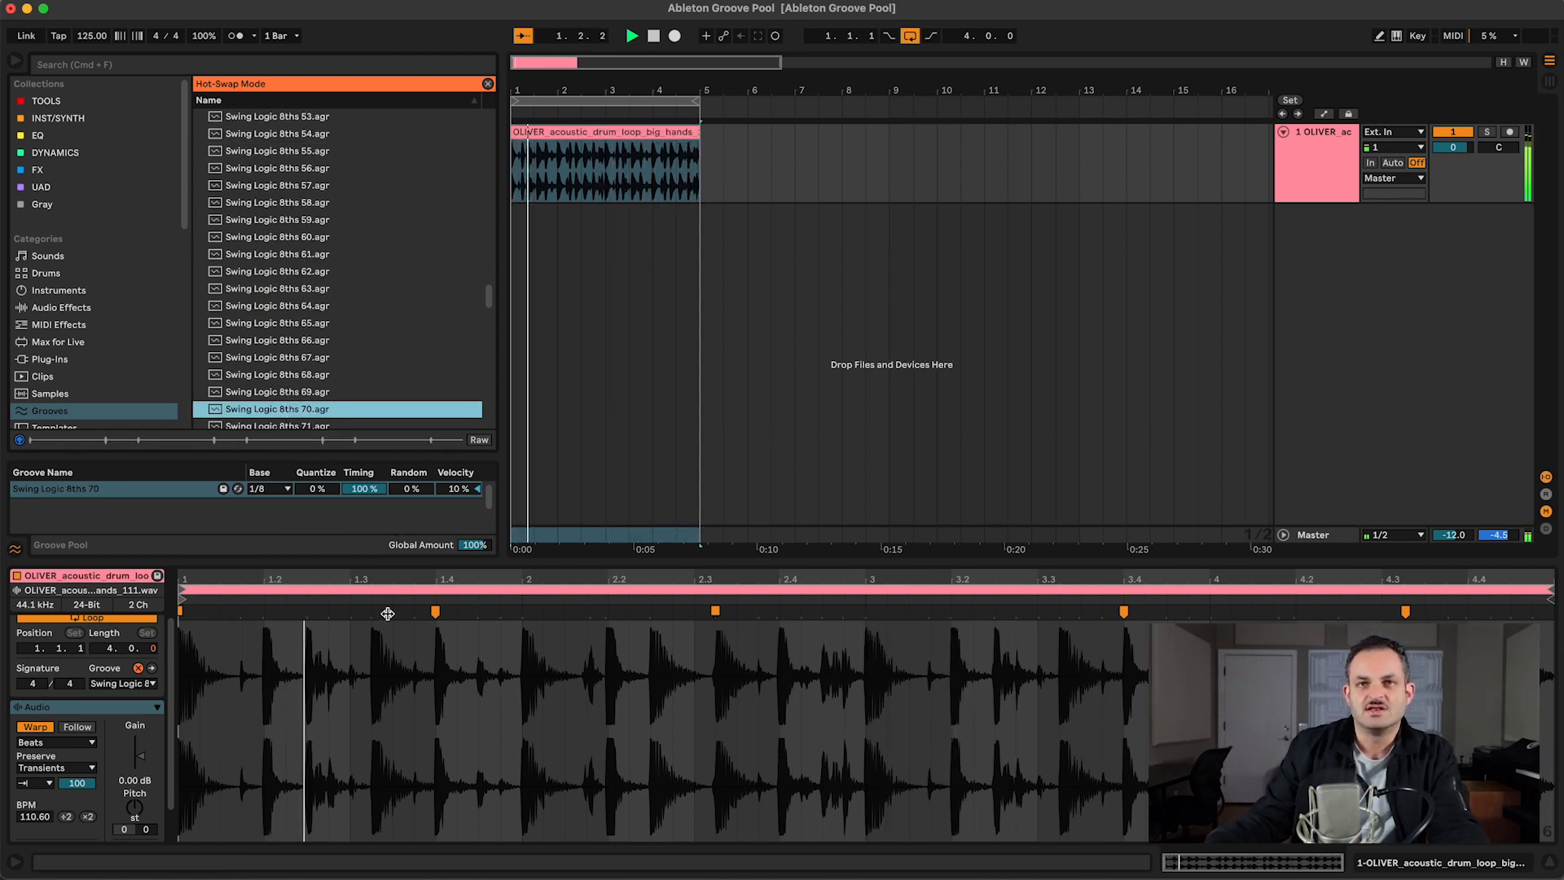
left_click(140, 668)
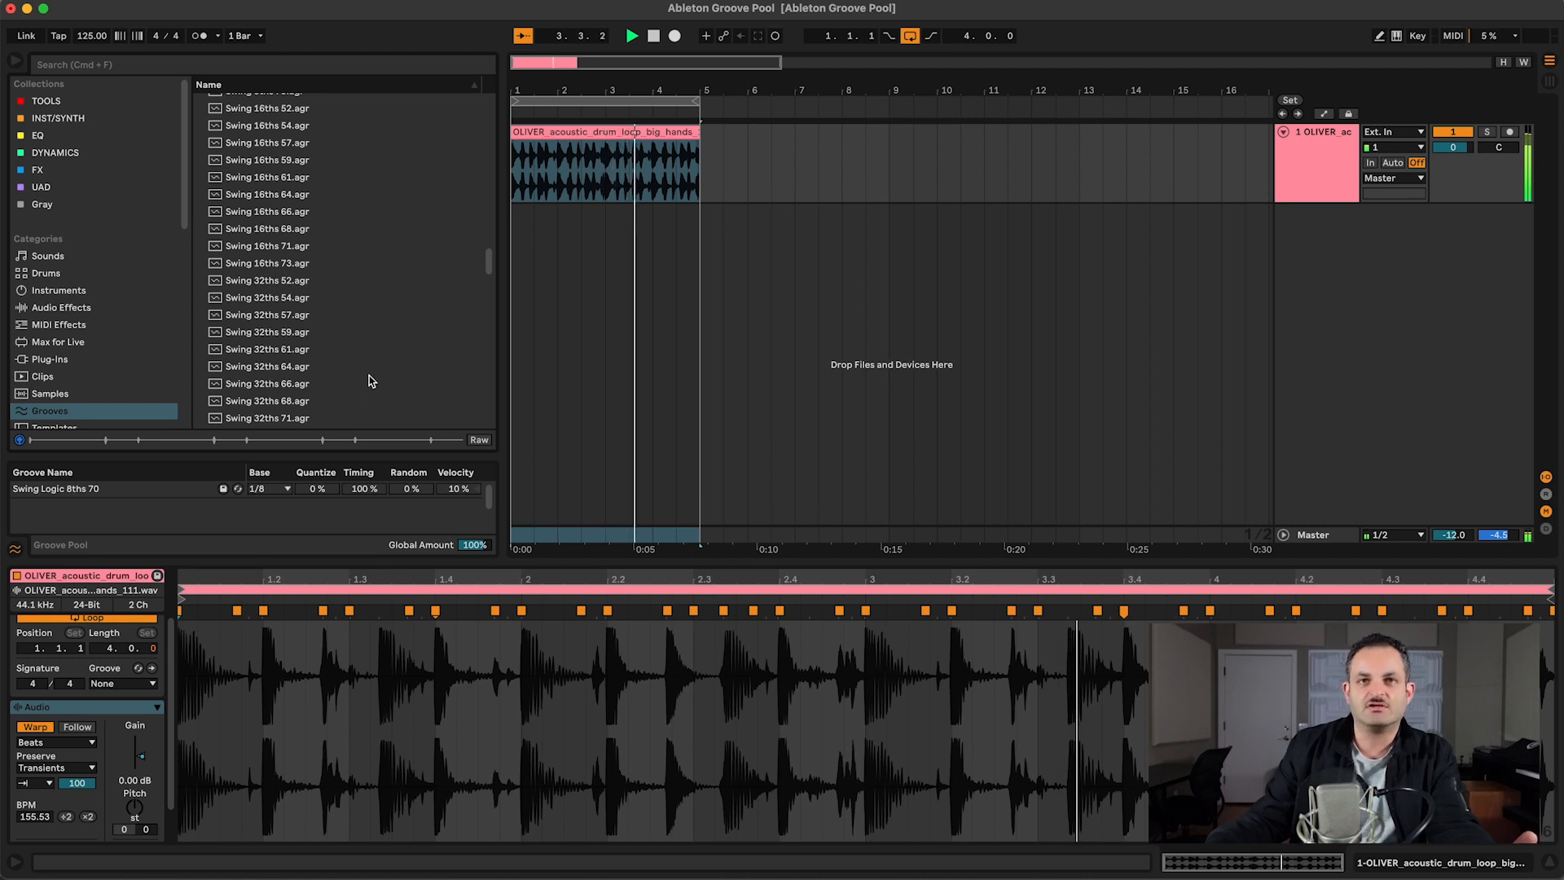
Step: Browse the groove library, including the Swing Logic, MPC, SP 1200, Utility, Quantize and Rock grooves
scroll(368, 380, "down", 10)
scroll(368, 392, "down", 15)
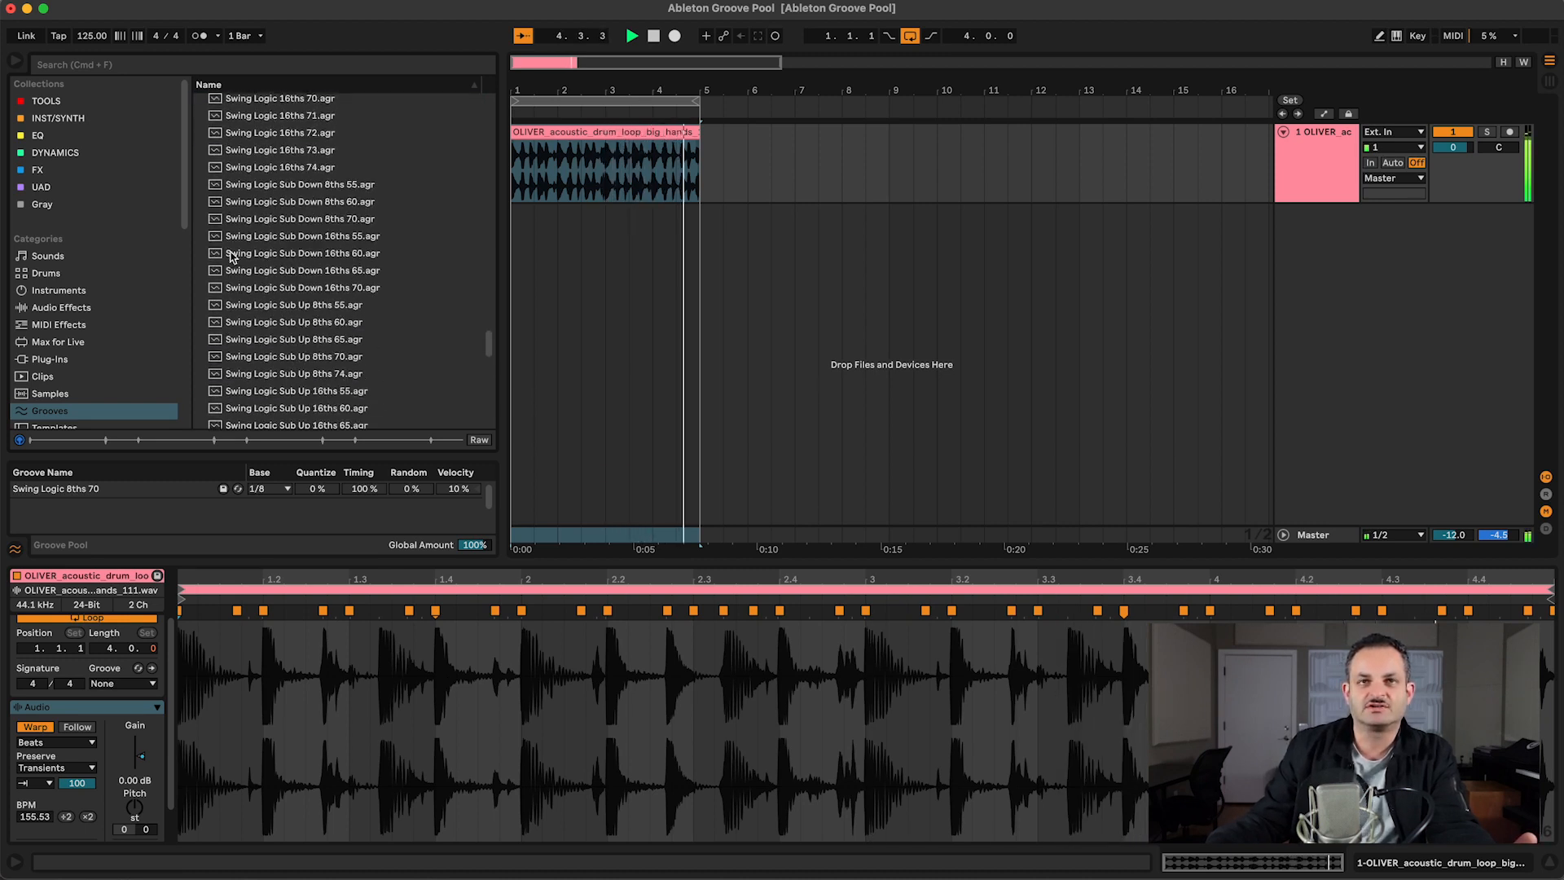
scroll(278, 293, "down", 15)
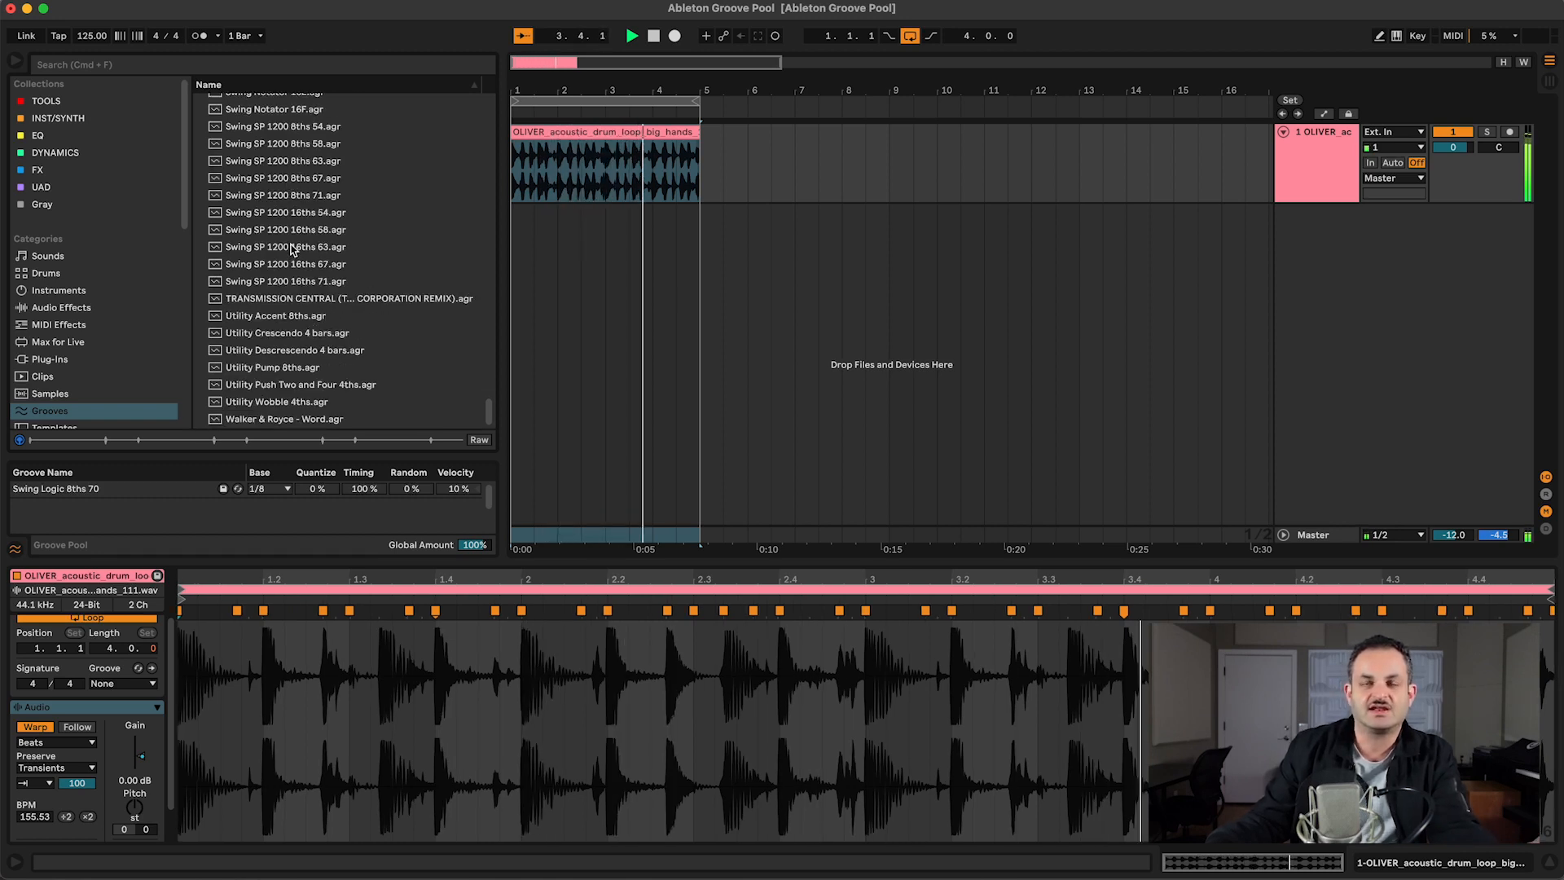
scroll(292, 249, "up", 10)
scroll(292, 249, "up", 4)
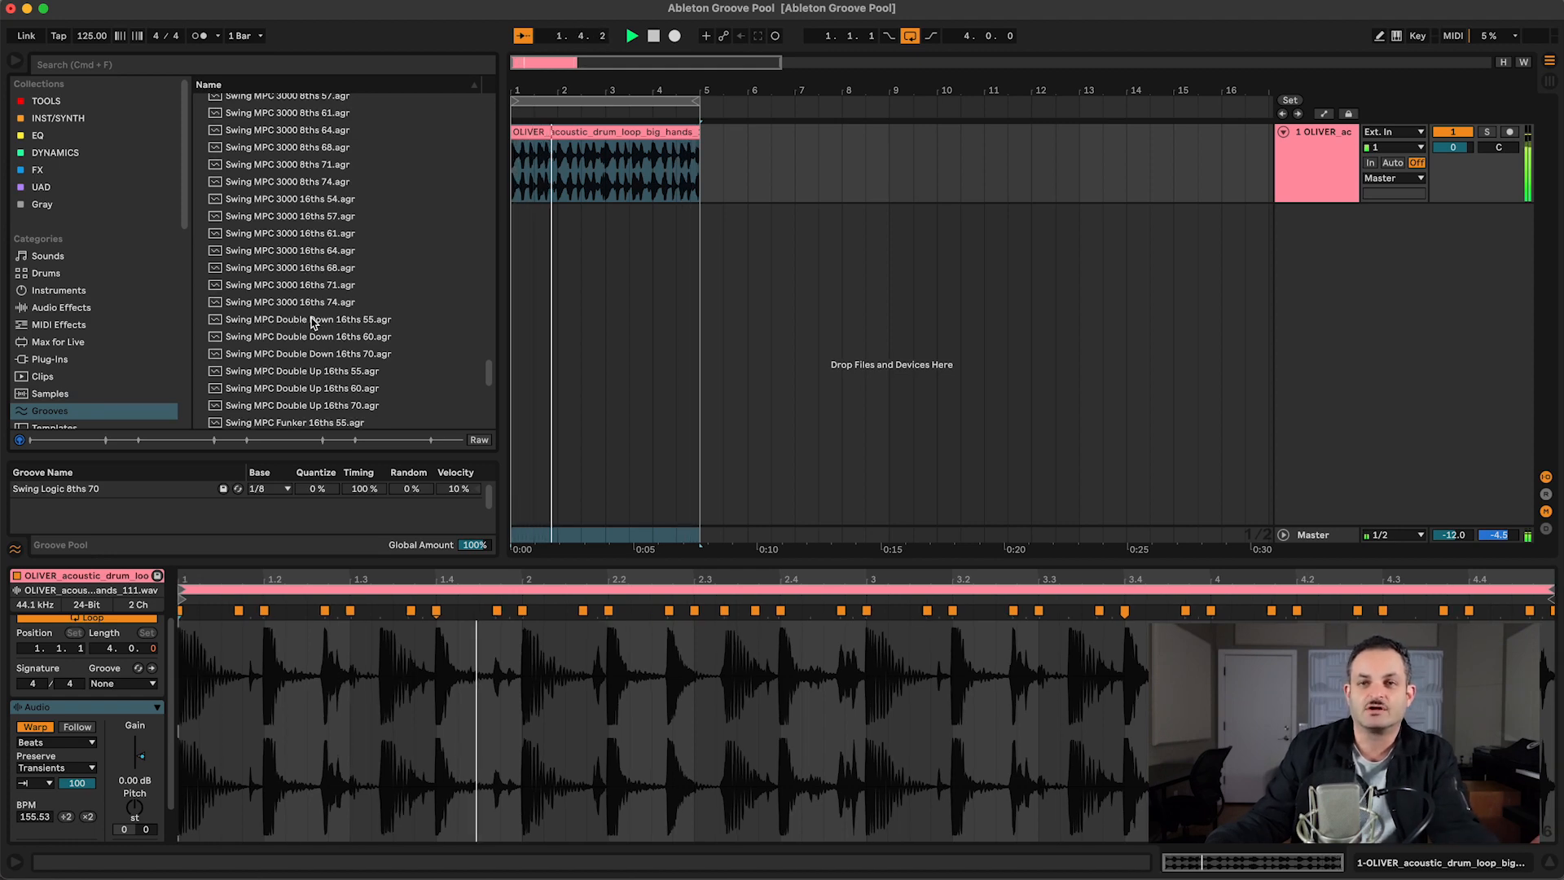
scroll(492, 256, "up", 10)
scroll(490, 253, "up", 15)
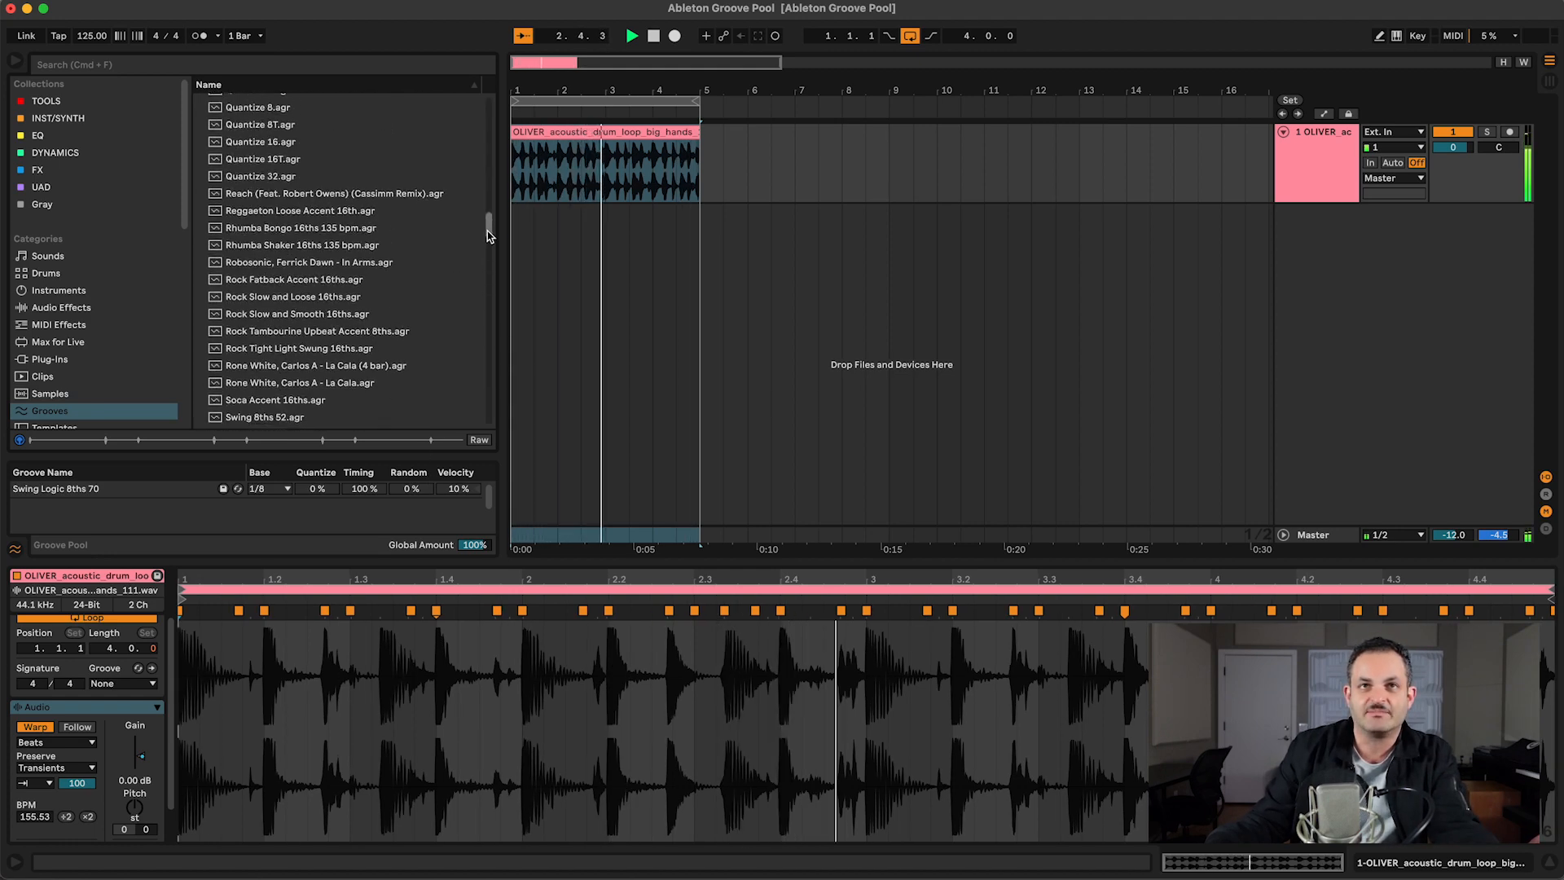
left_click_drag(492, 204, 489, 307)
scroll(89, 364, "down", 4)
scroll(89, 365, "down", 5)
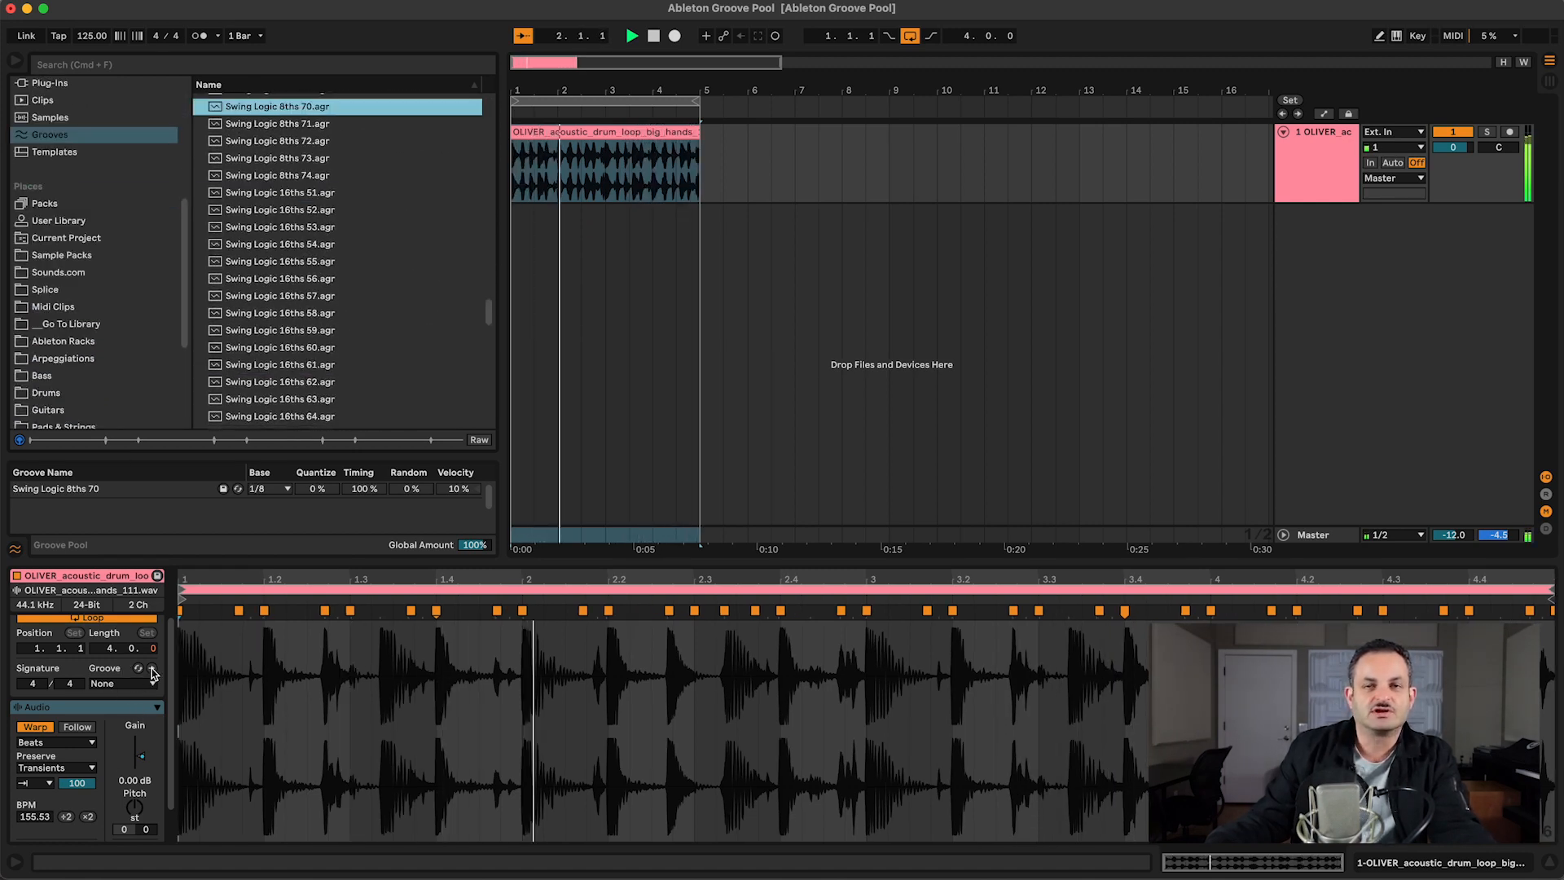
Step: Undo the groove commit on the drum clip
left_click(414, 672)
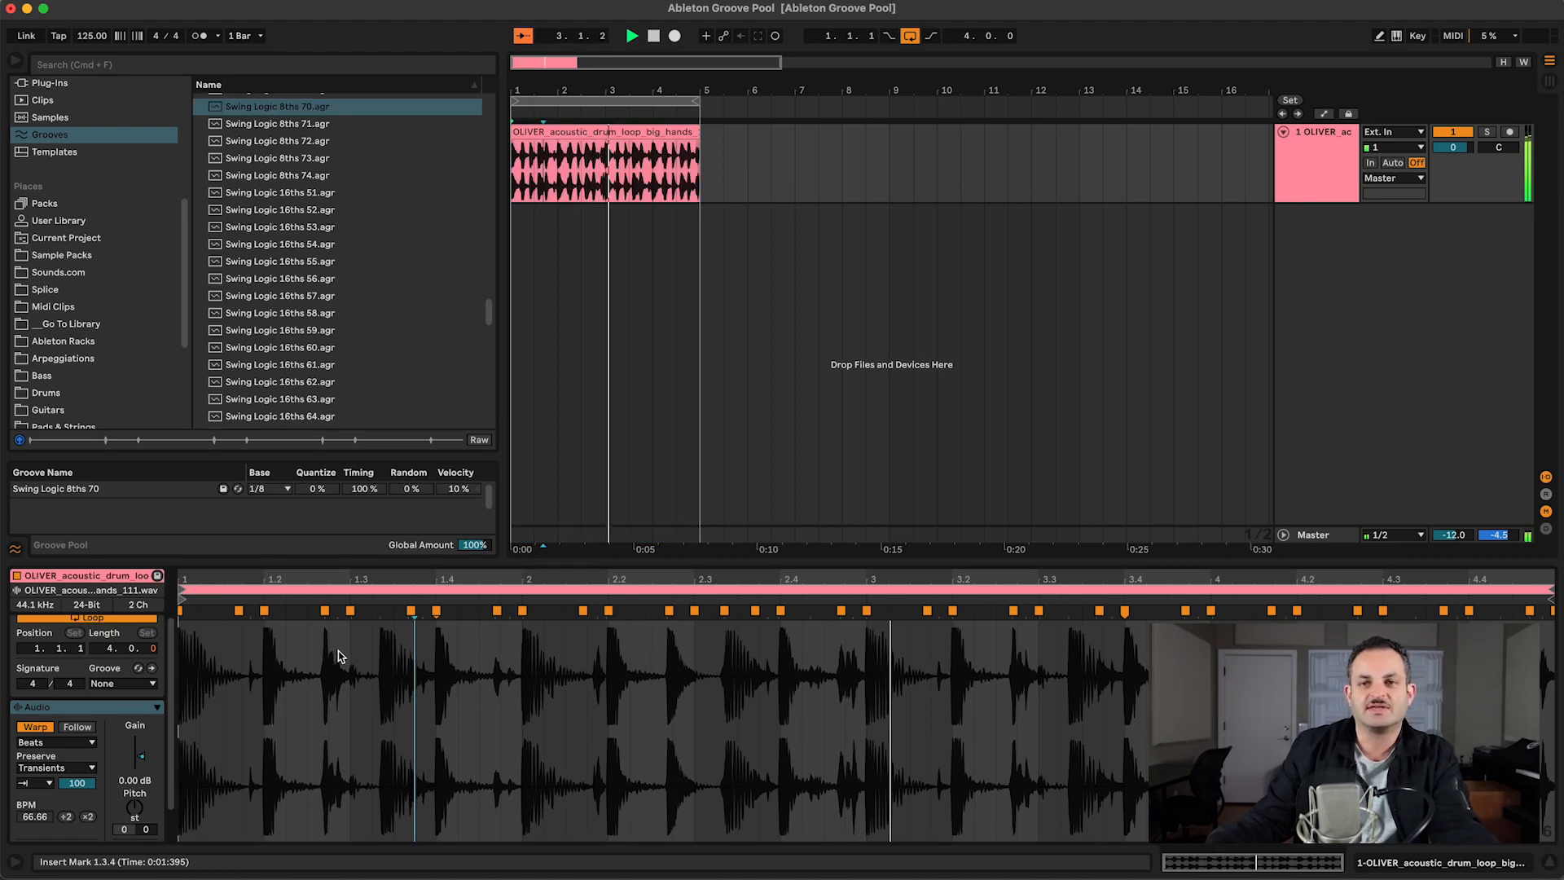
key("super+z")
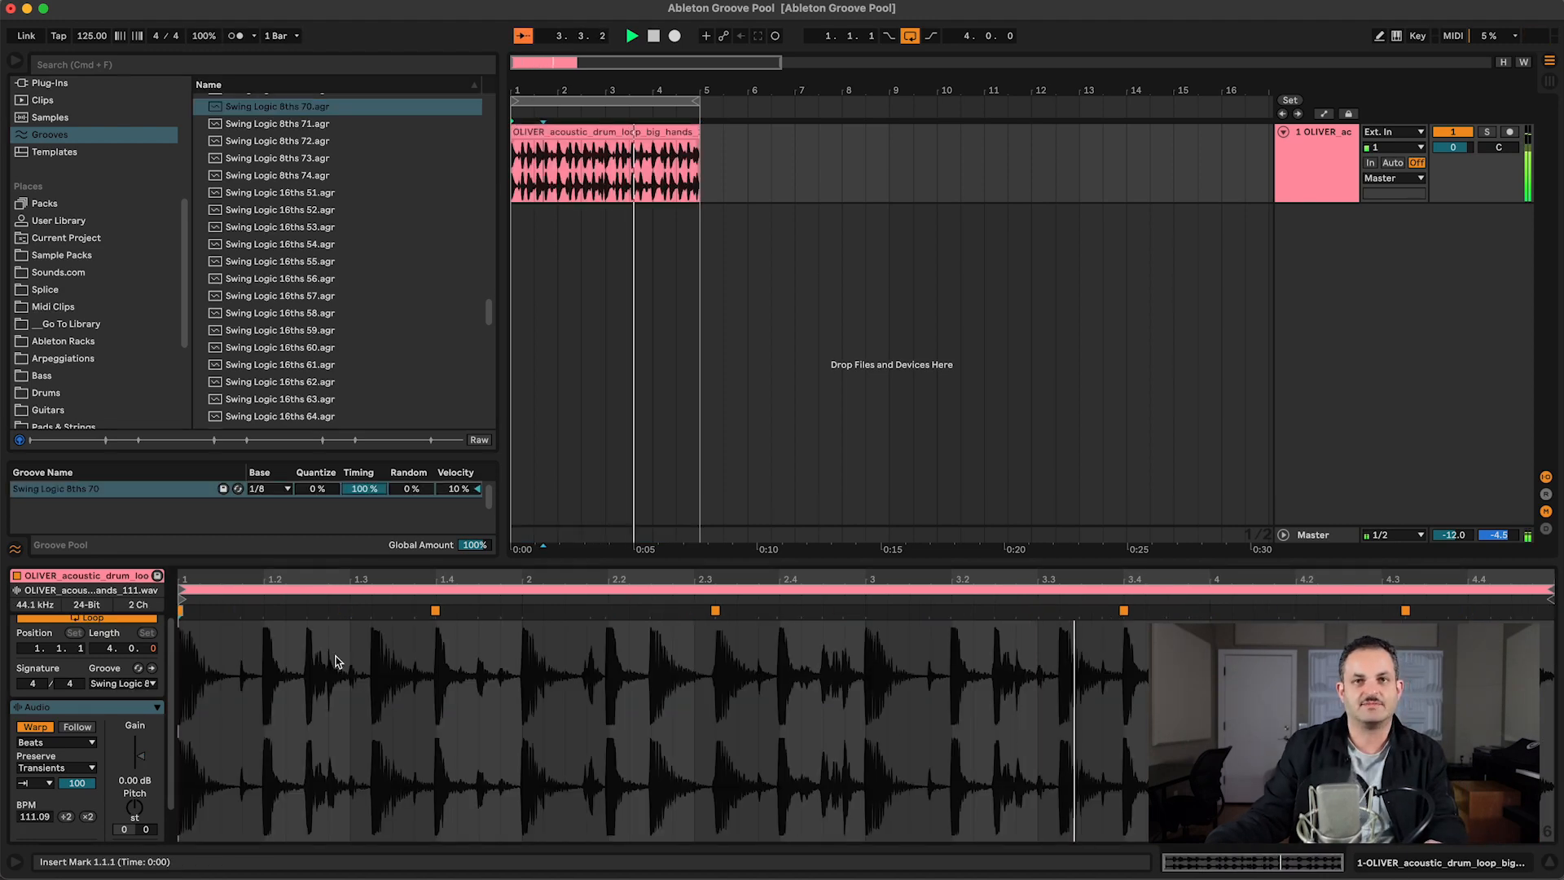
Step: Add the Swing Logic 16ths 55 and Swing Logic 16ths 64 grooves to the Groove Pool
left_click(136, 687)
left_click(112, 547)
scroll(285, 322, "up", 3)
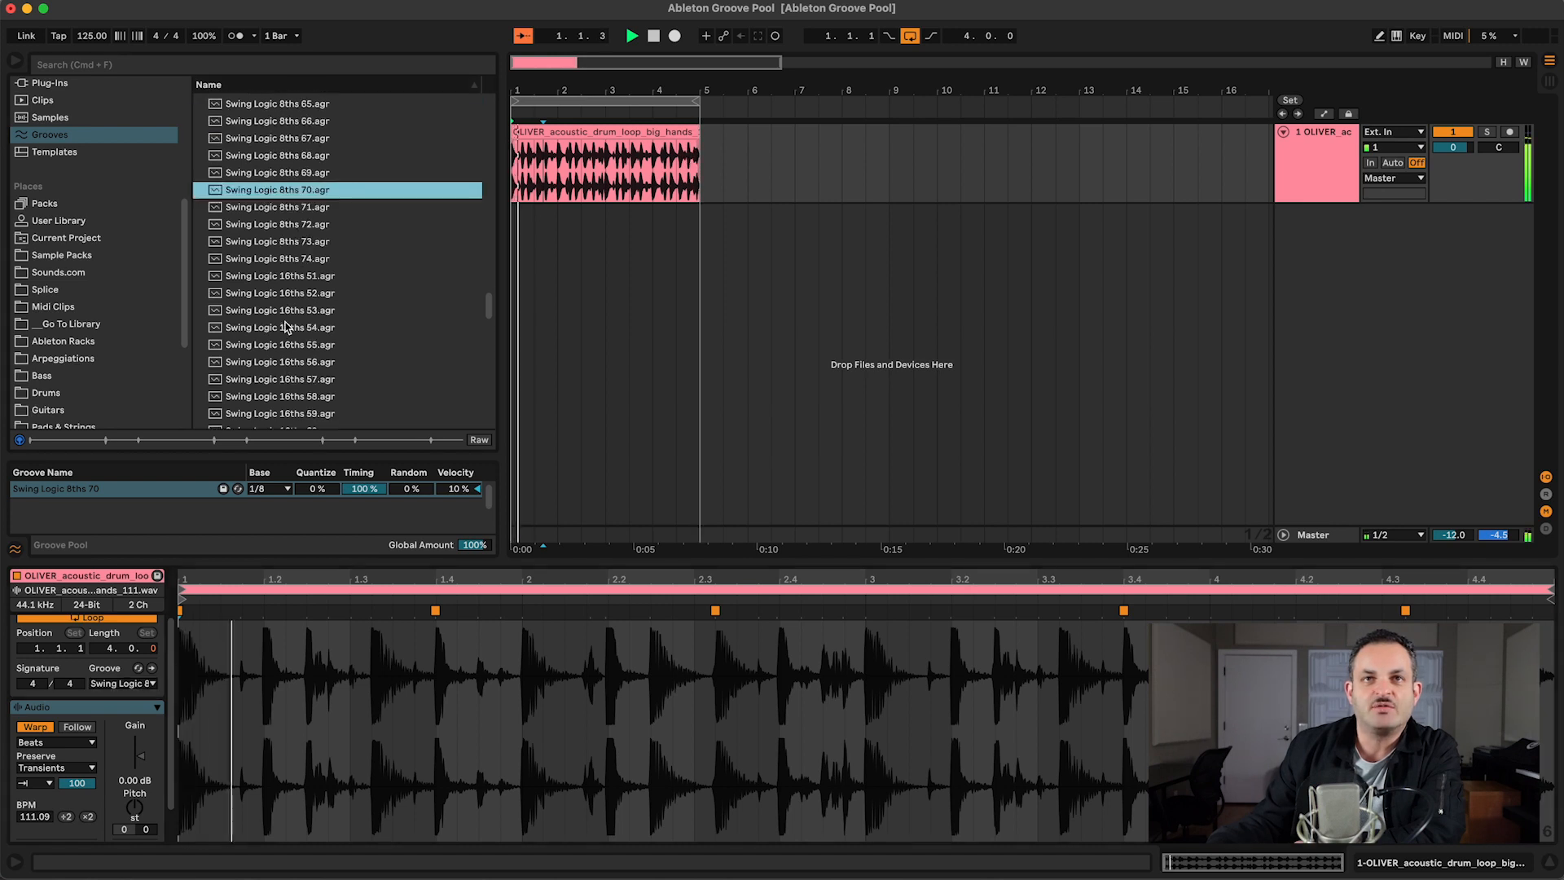
left_click(285, 327)
left_click_drag(277, 344, 131, 522)
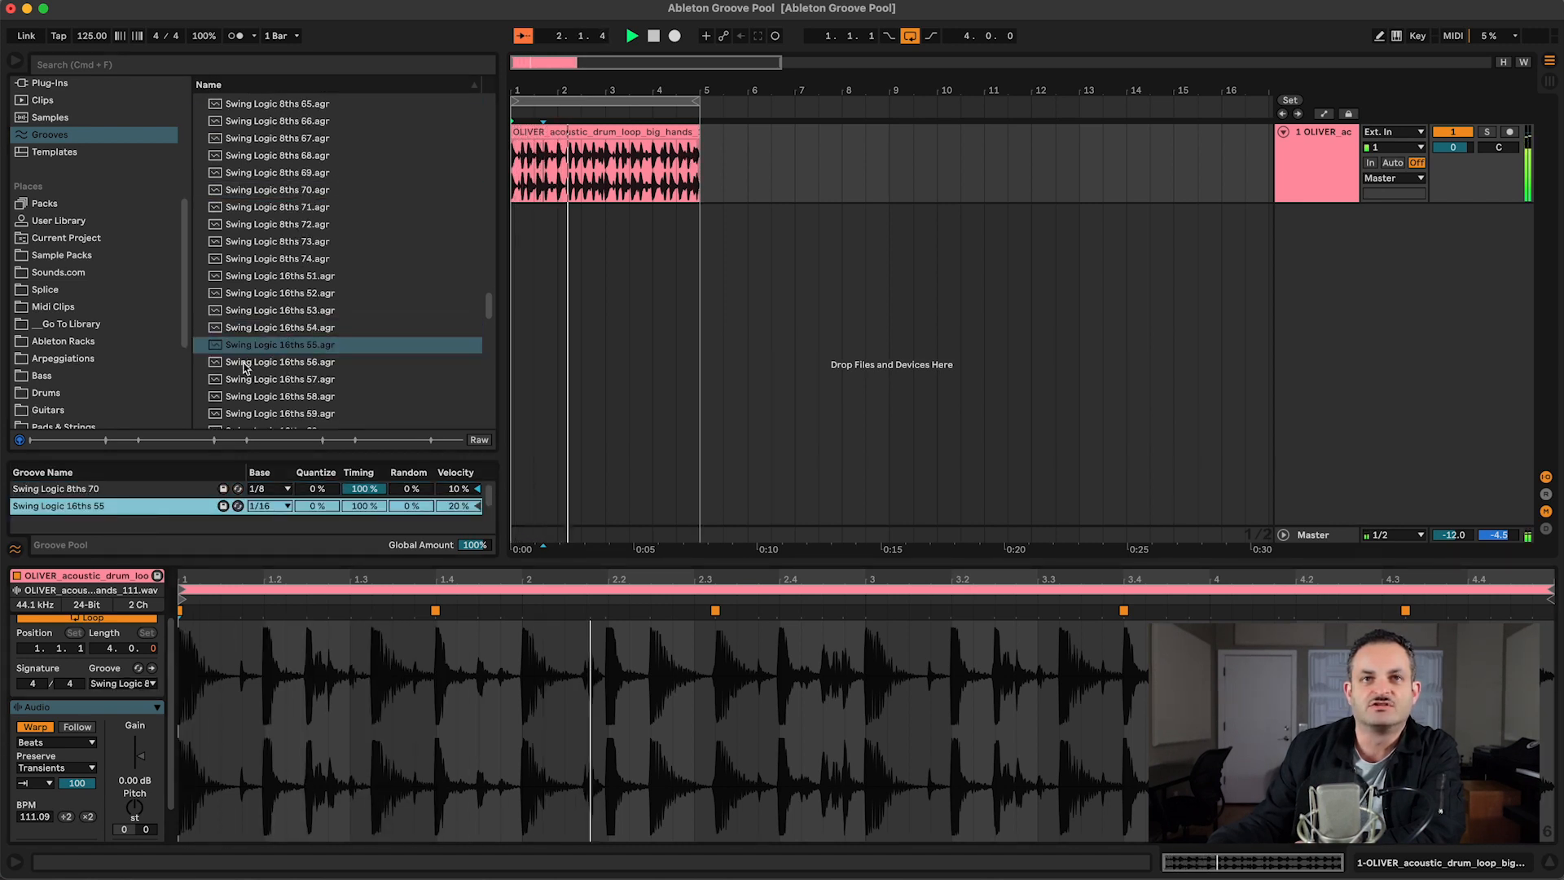
scroll(244, 368, "down", 3)
left_click_drag(276, 365, 130, 523)
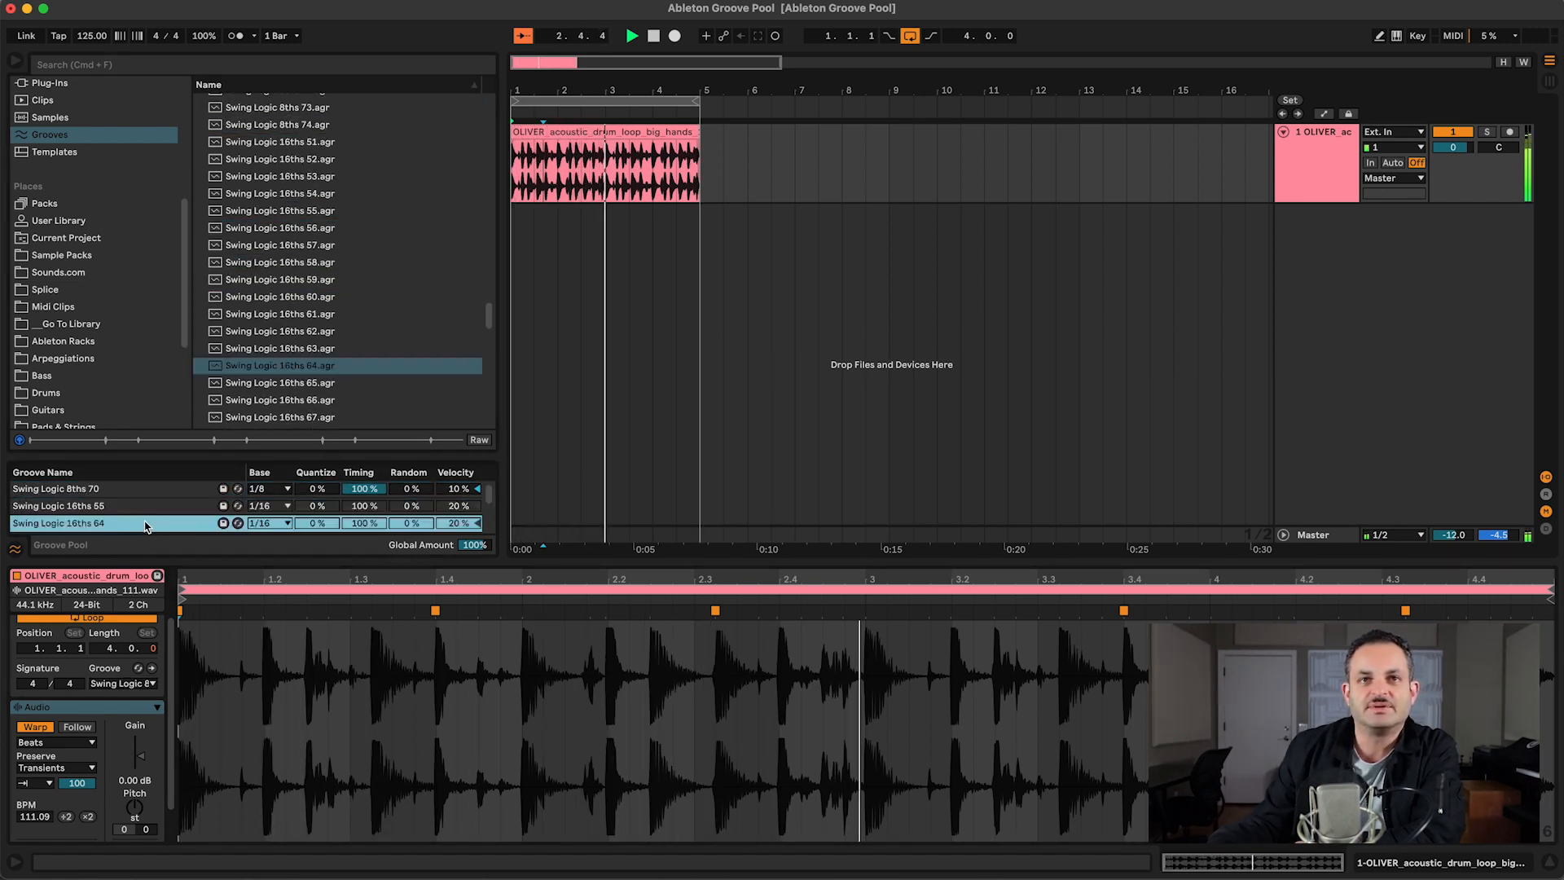
Step: Assign Swing Logic 16ths 55 and Swing Logic 16ths 64 in turn to the drum clip to compare them
left_click(126, 682)
left_click(108, 728)
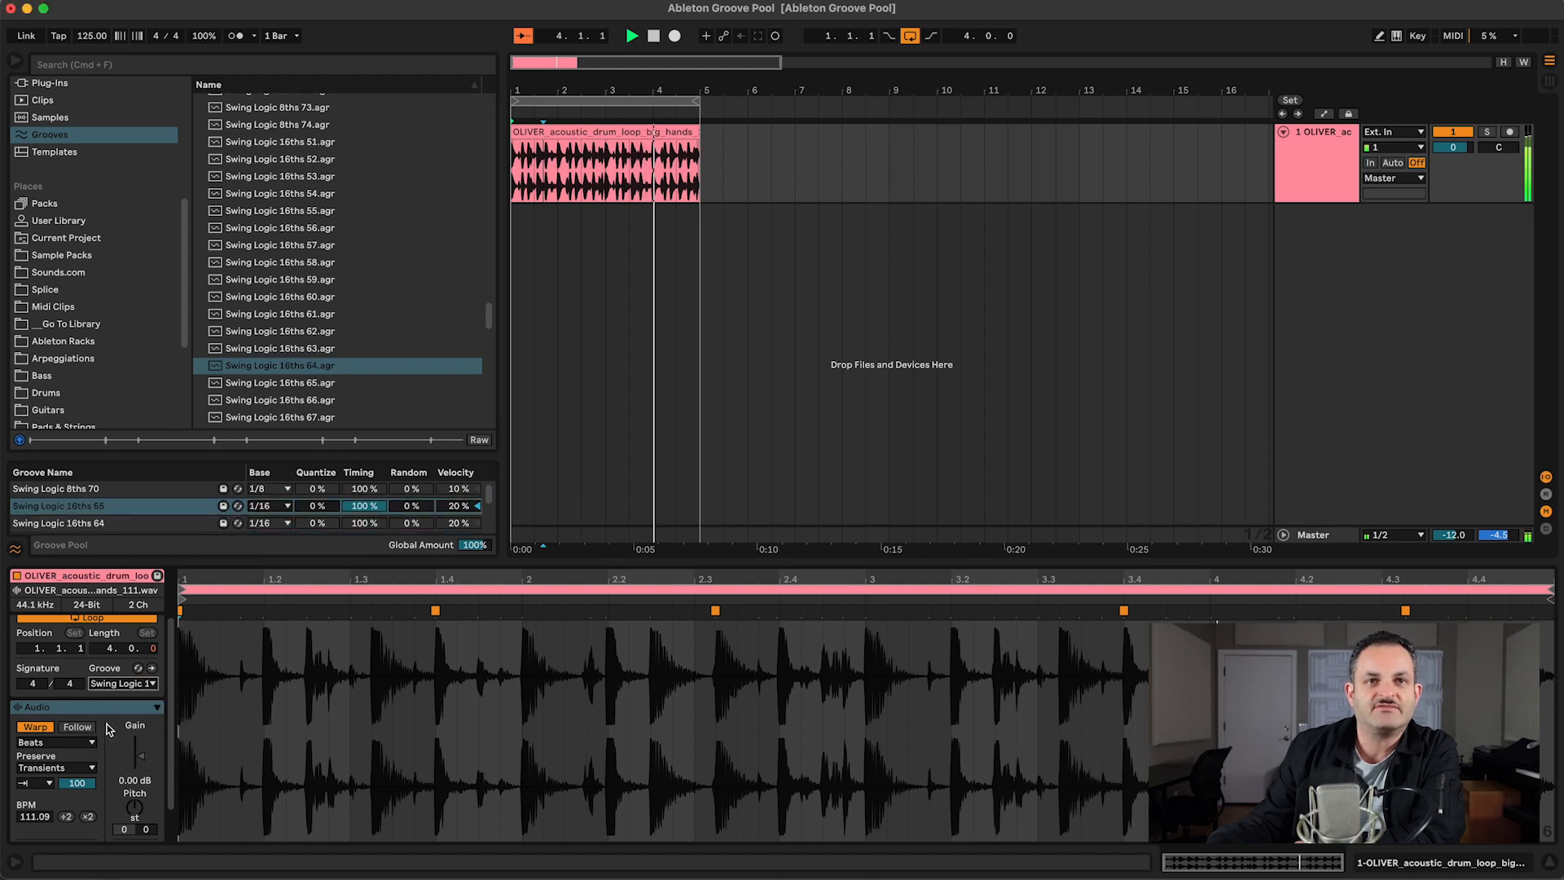
left_click(112, 684)
left_click(114, 745)
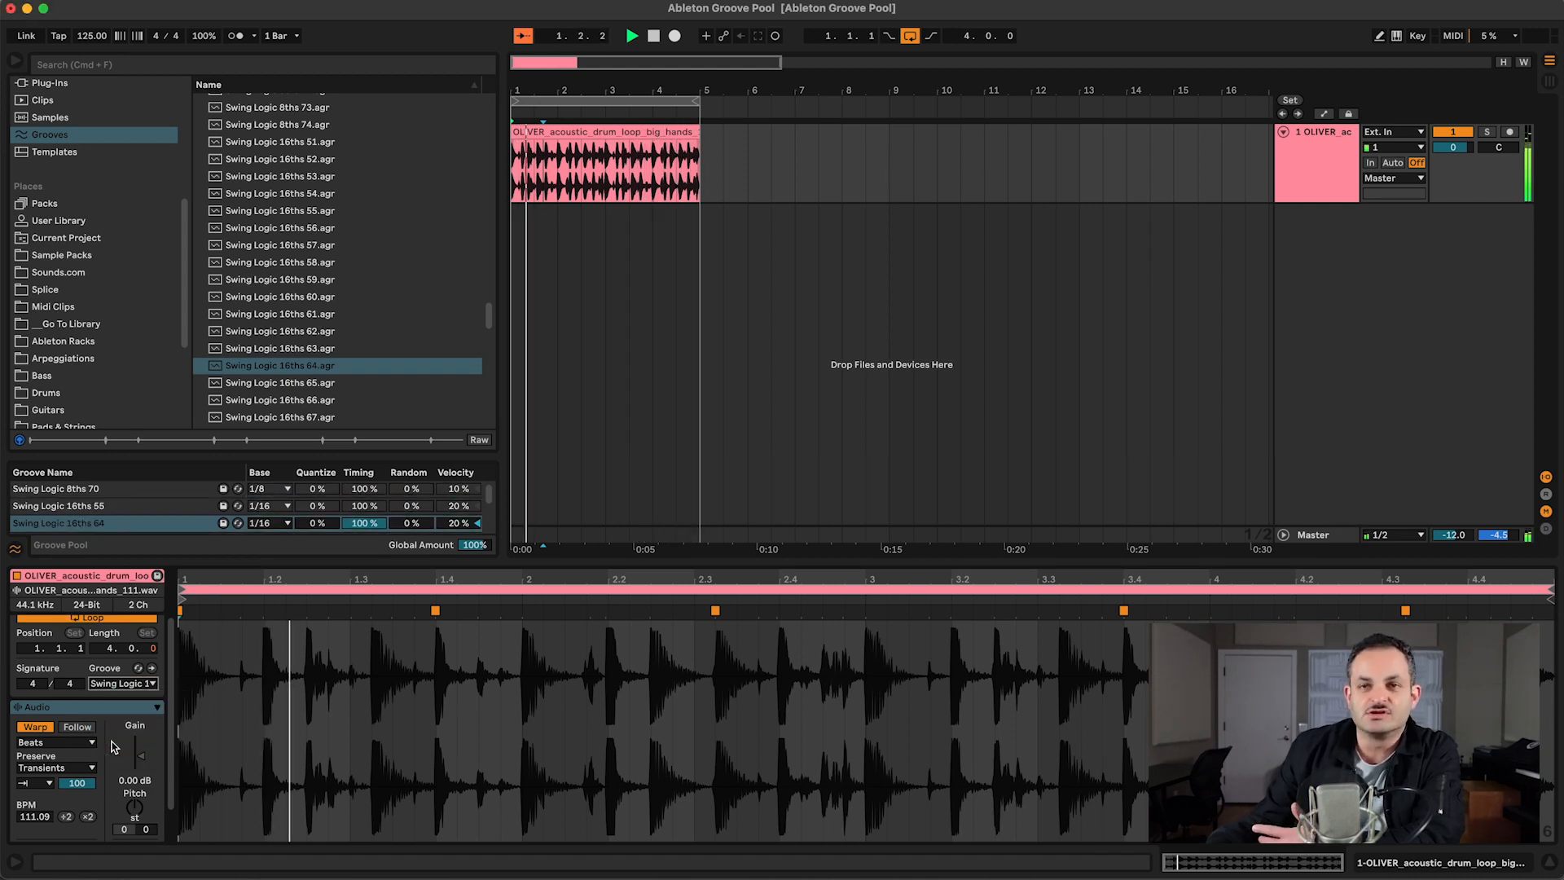
left_click(122, 683)
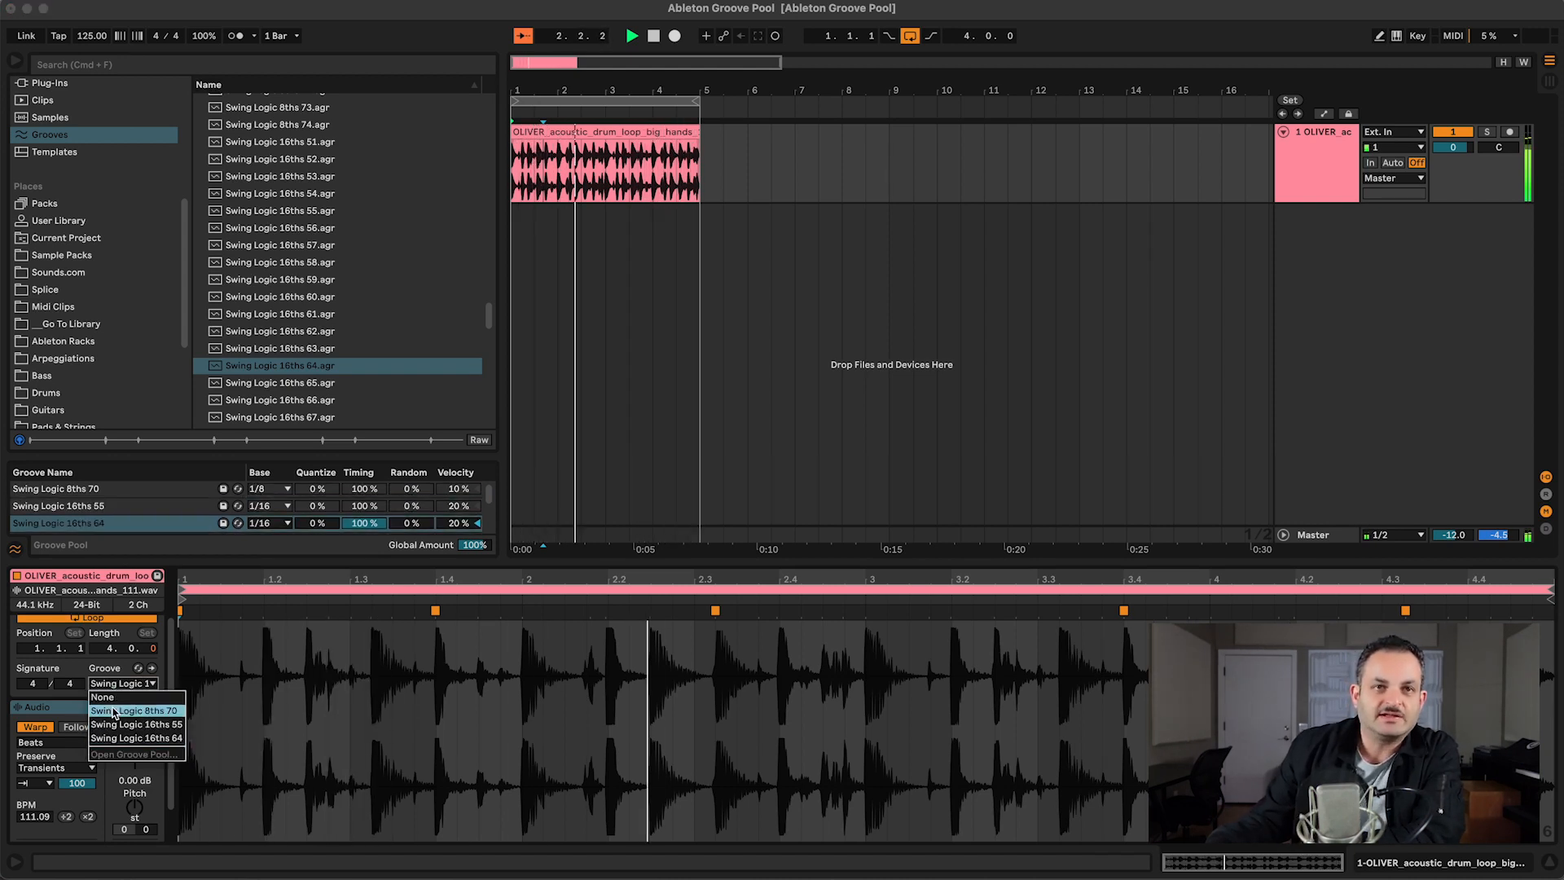
left_click(124, 745)
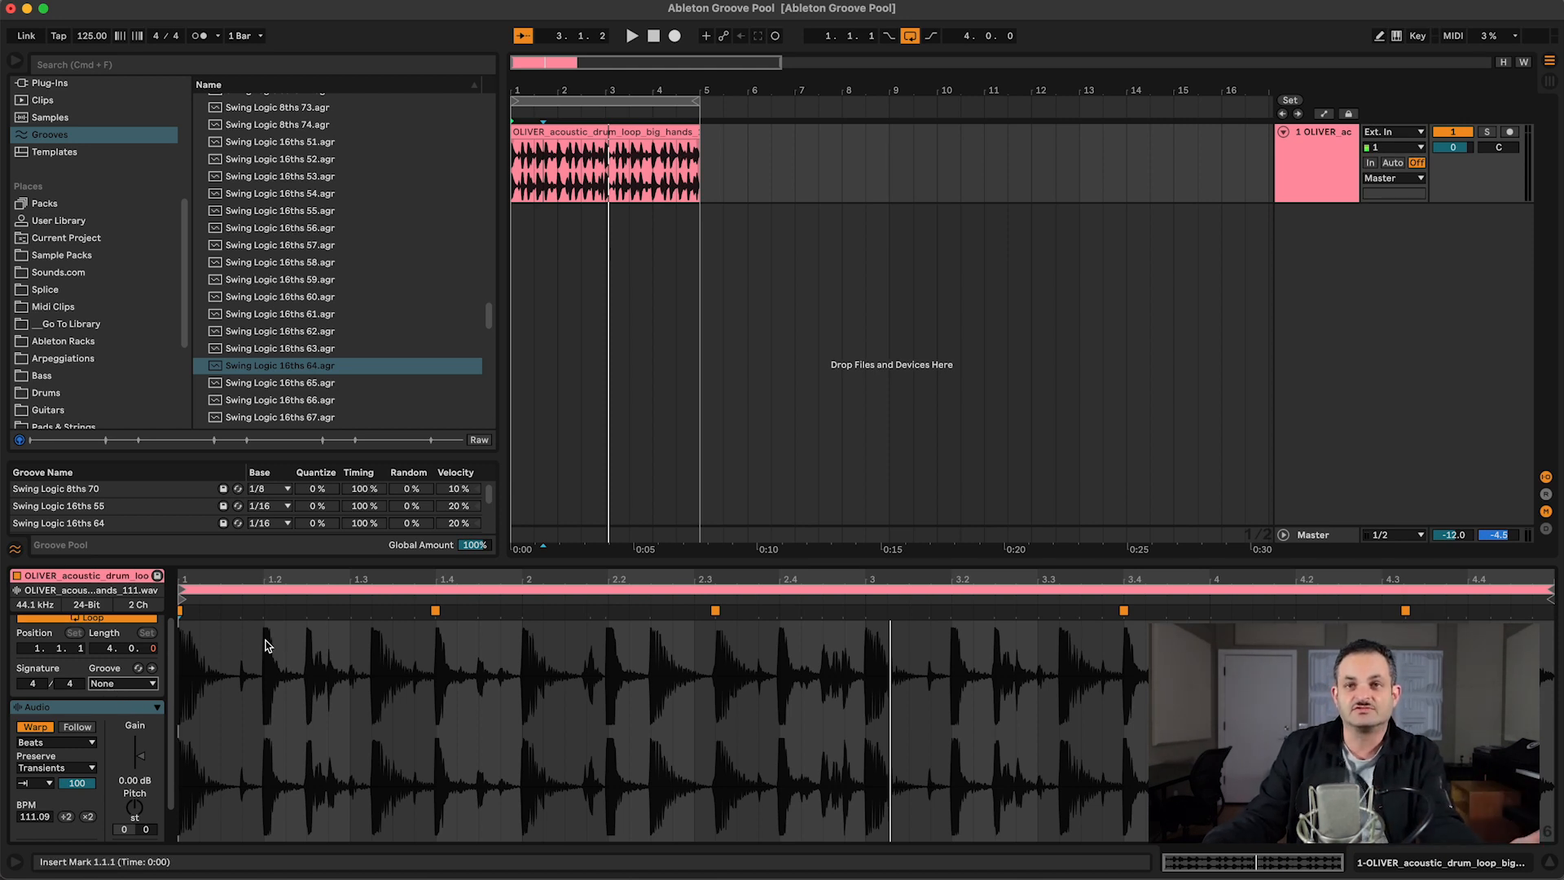
Step: Show the track delay controls beside the track mixer and hide them again
left_click(1546, 530)
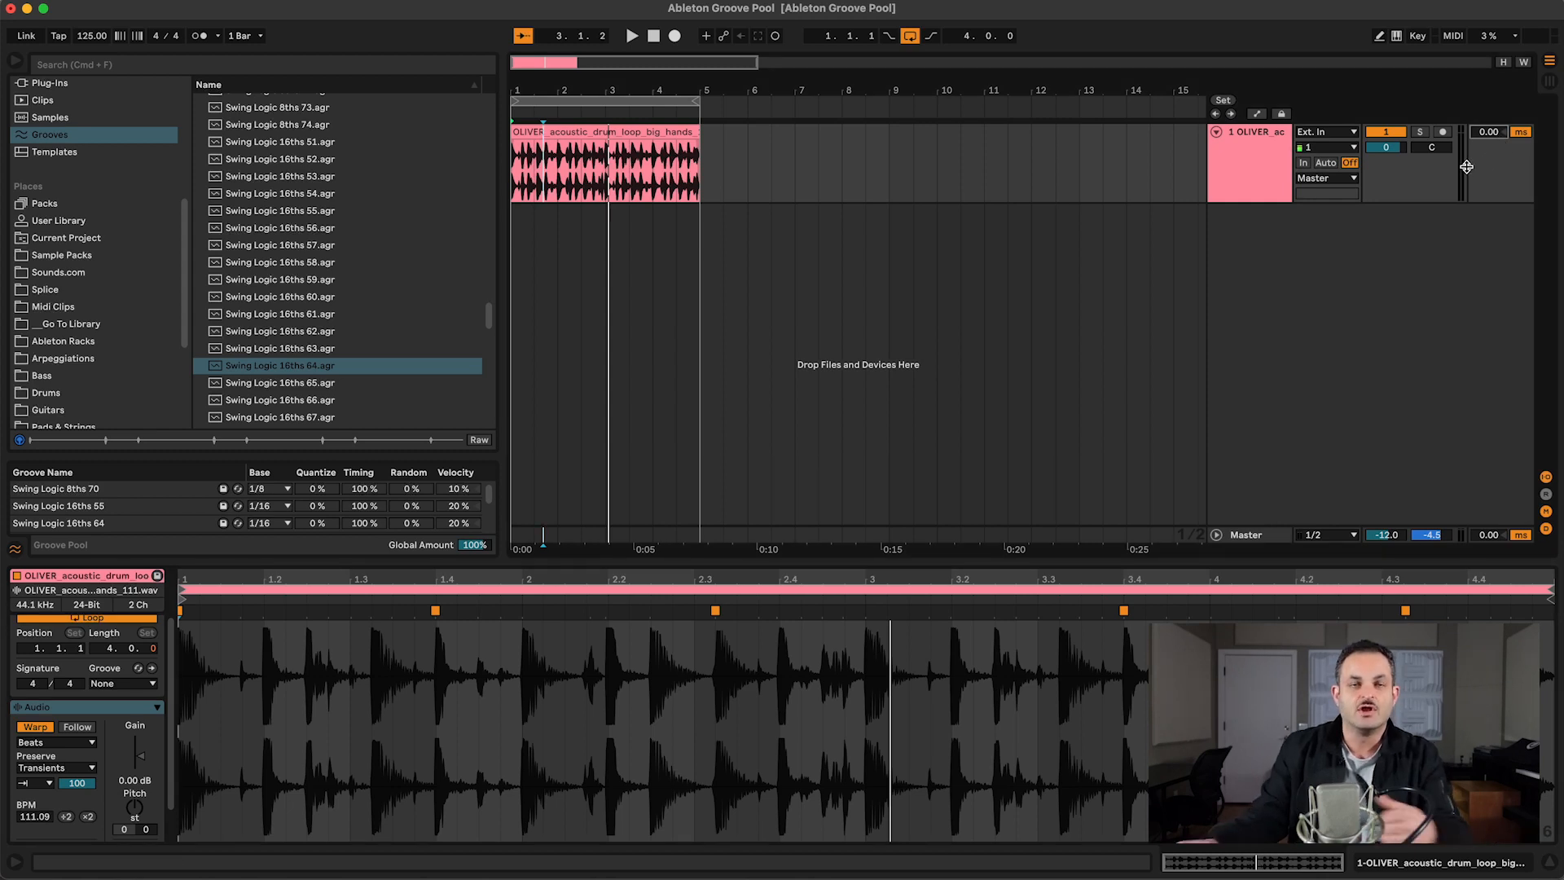
left_click(1544, 529)
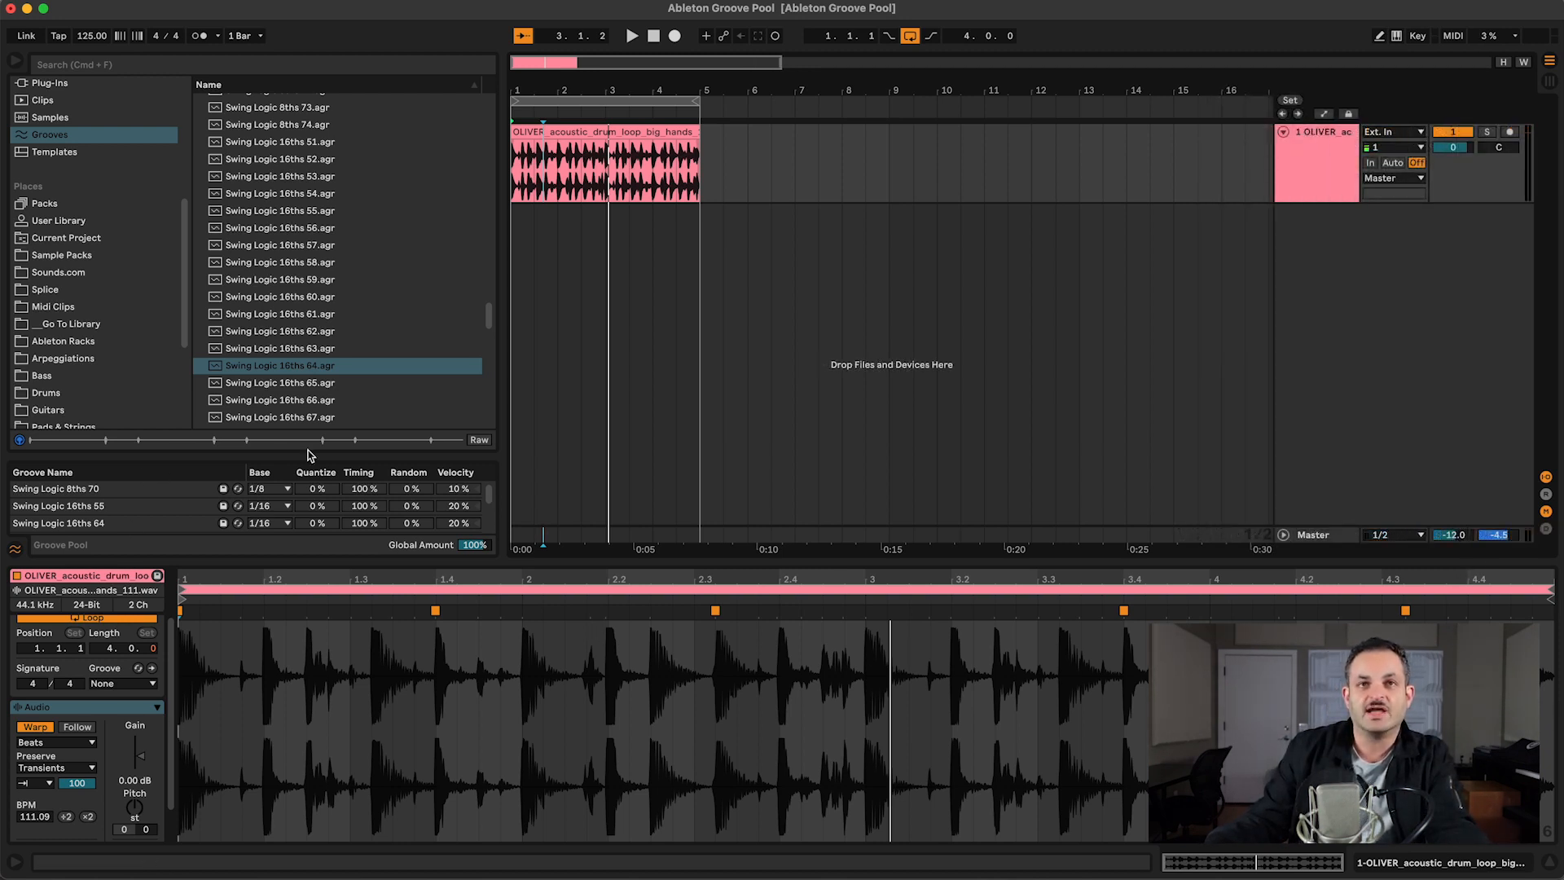
Step: Keep the Swing Logic 16ths 55 groove's base at 1/16 and set its quantize amount to 98%
left_click(78, 505)
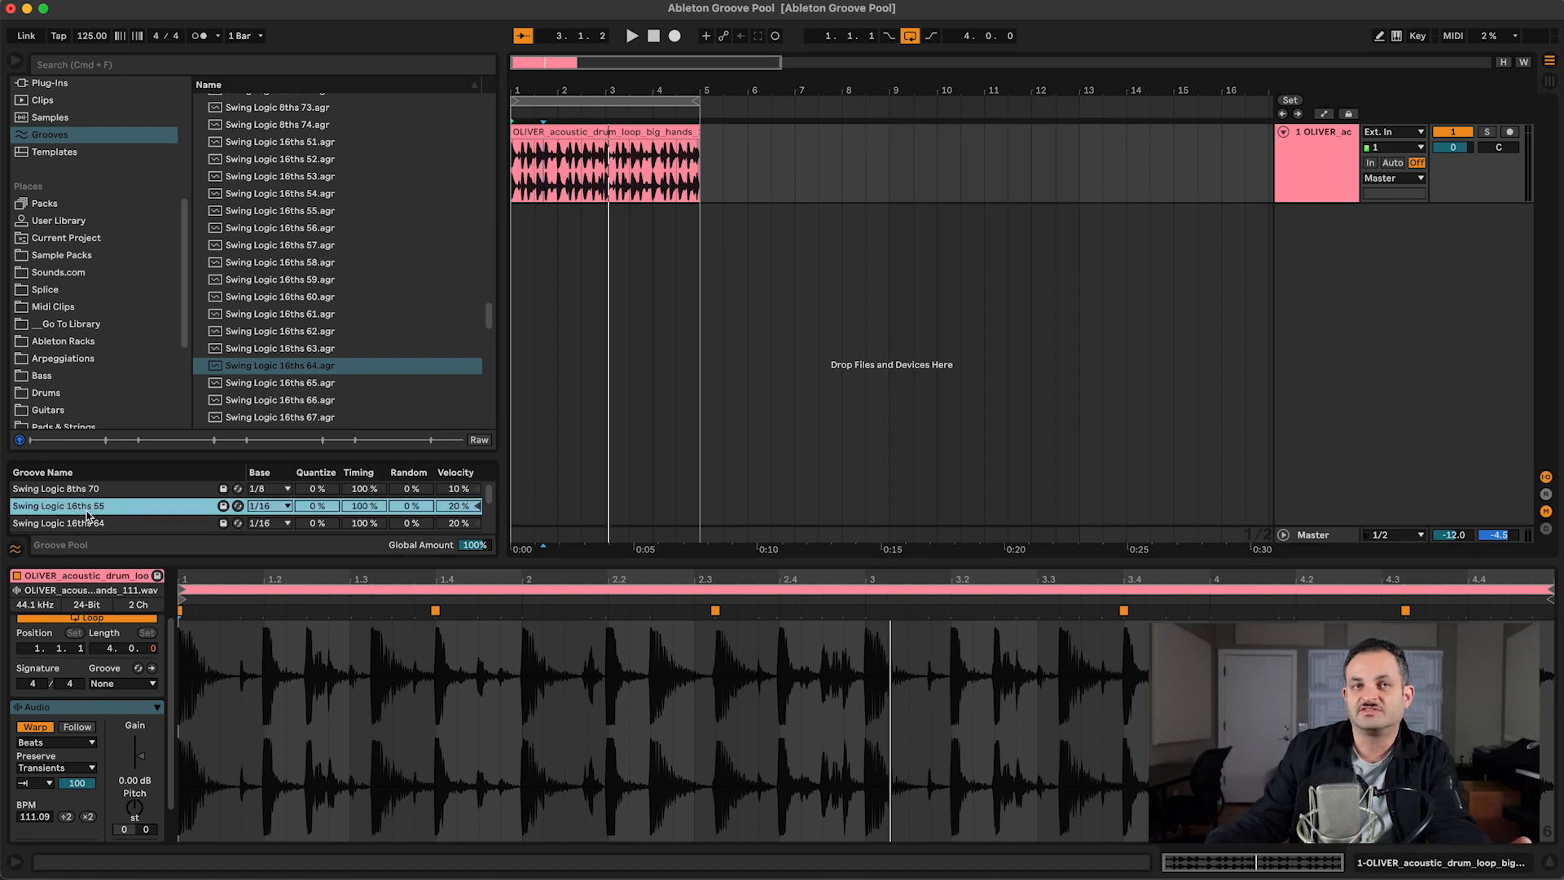
scroll(86, 513, "down", 2)
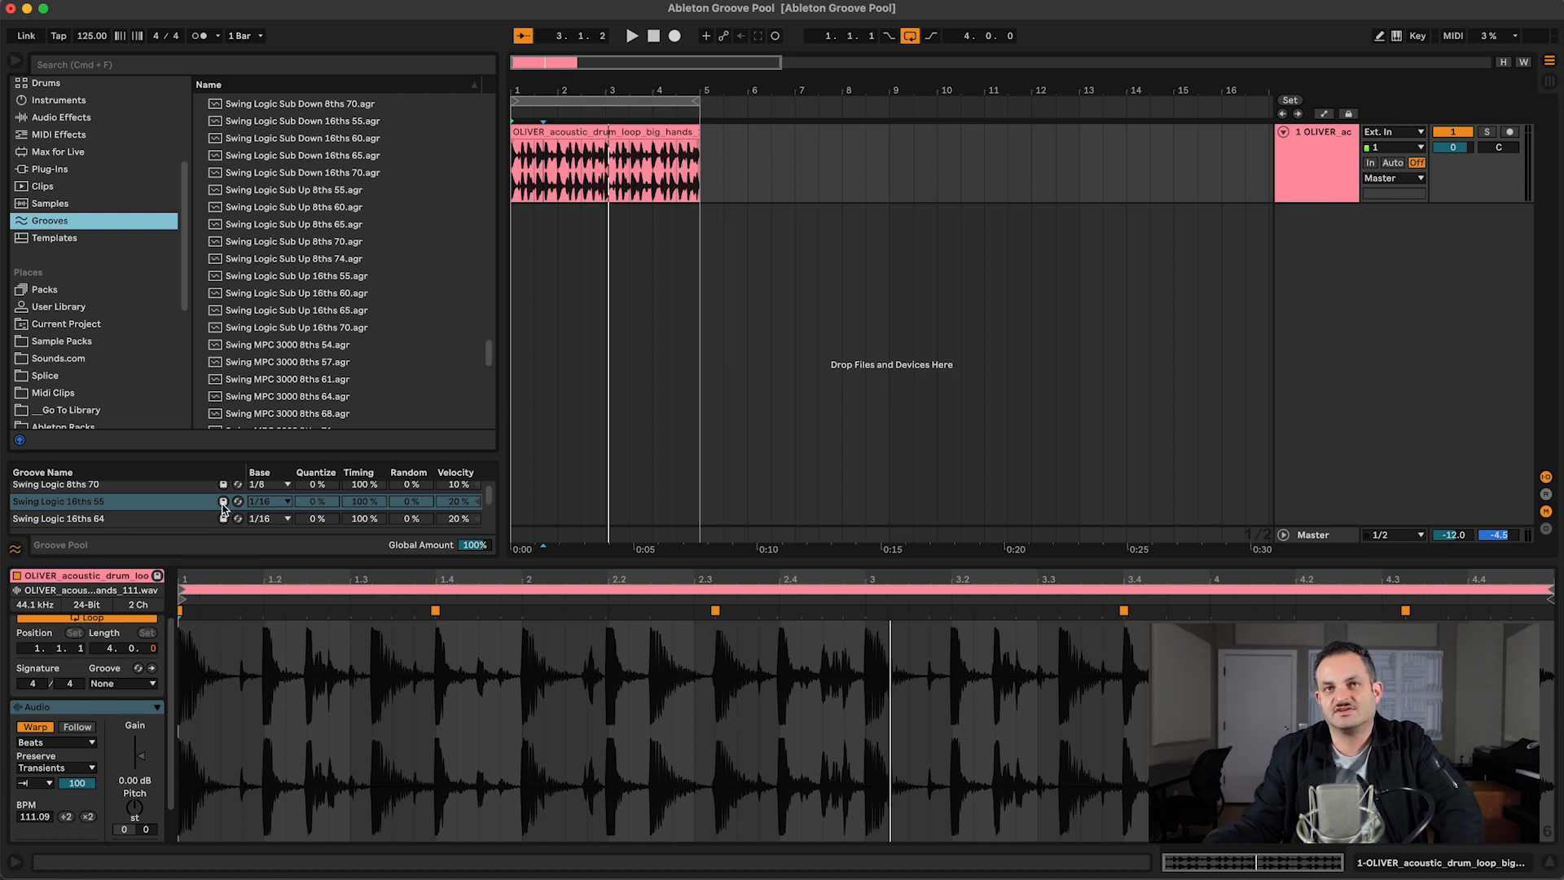
left_click(263, 500)
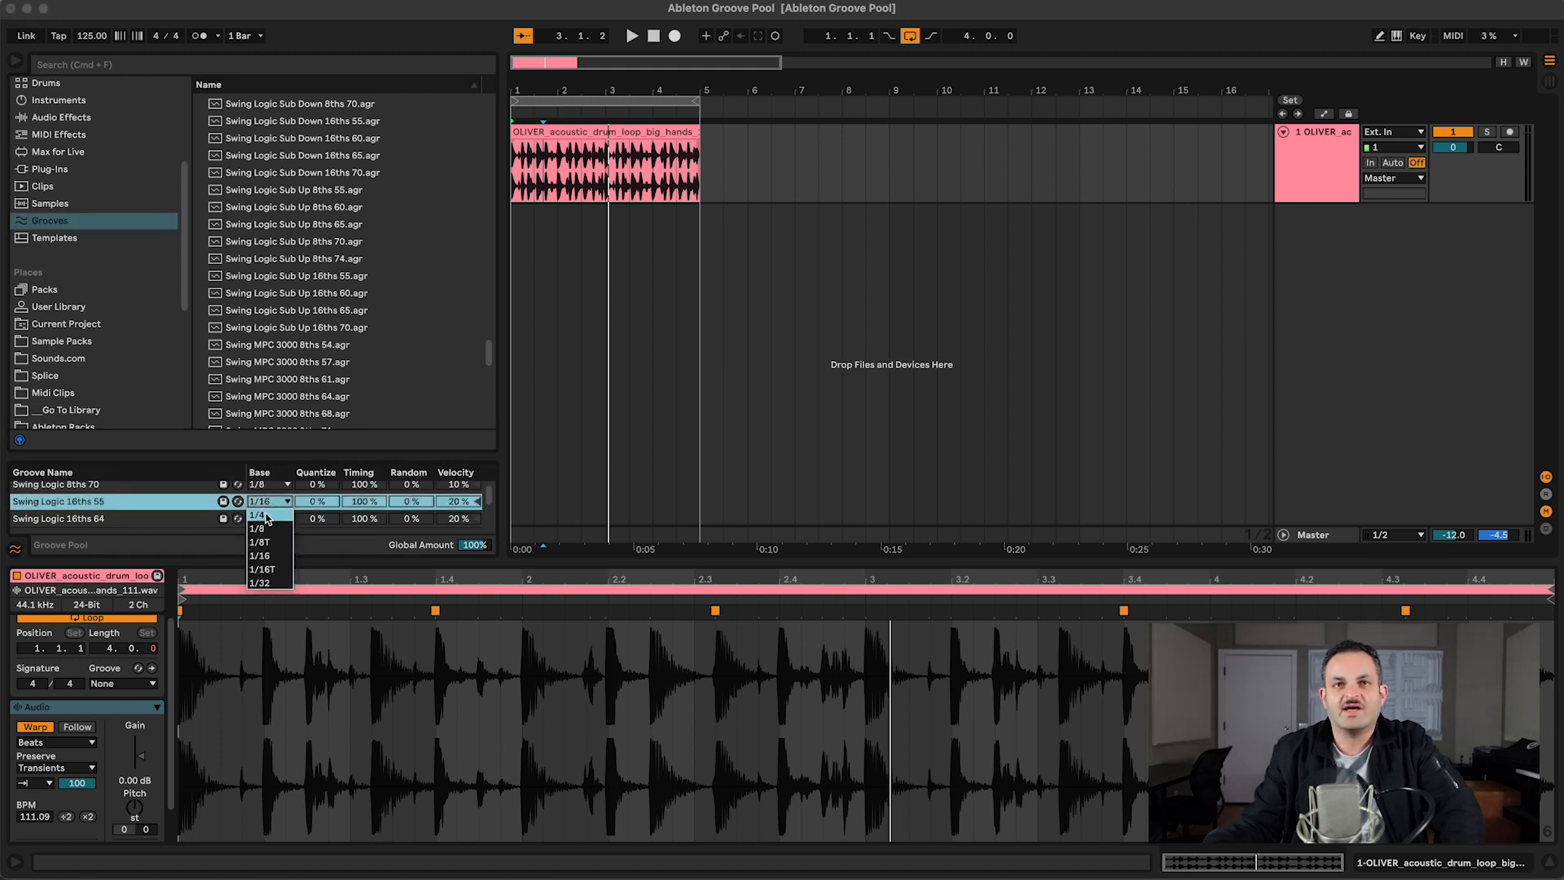
left_click(260, 557)
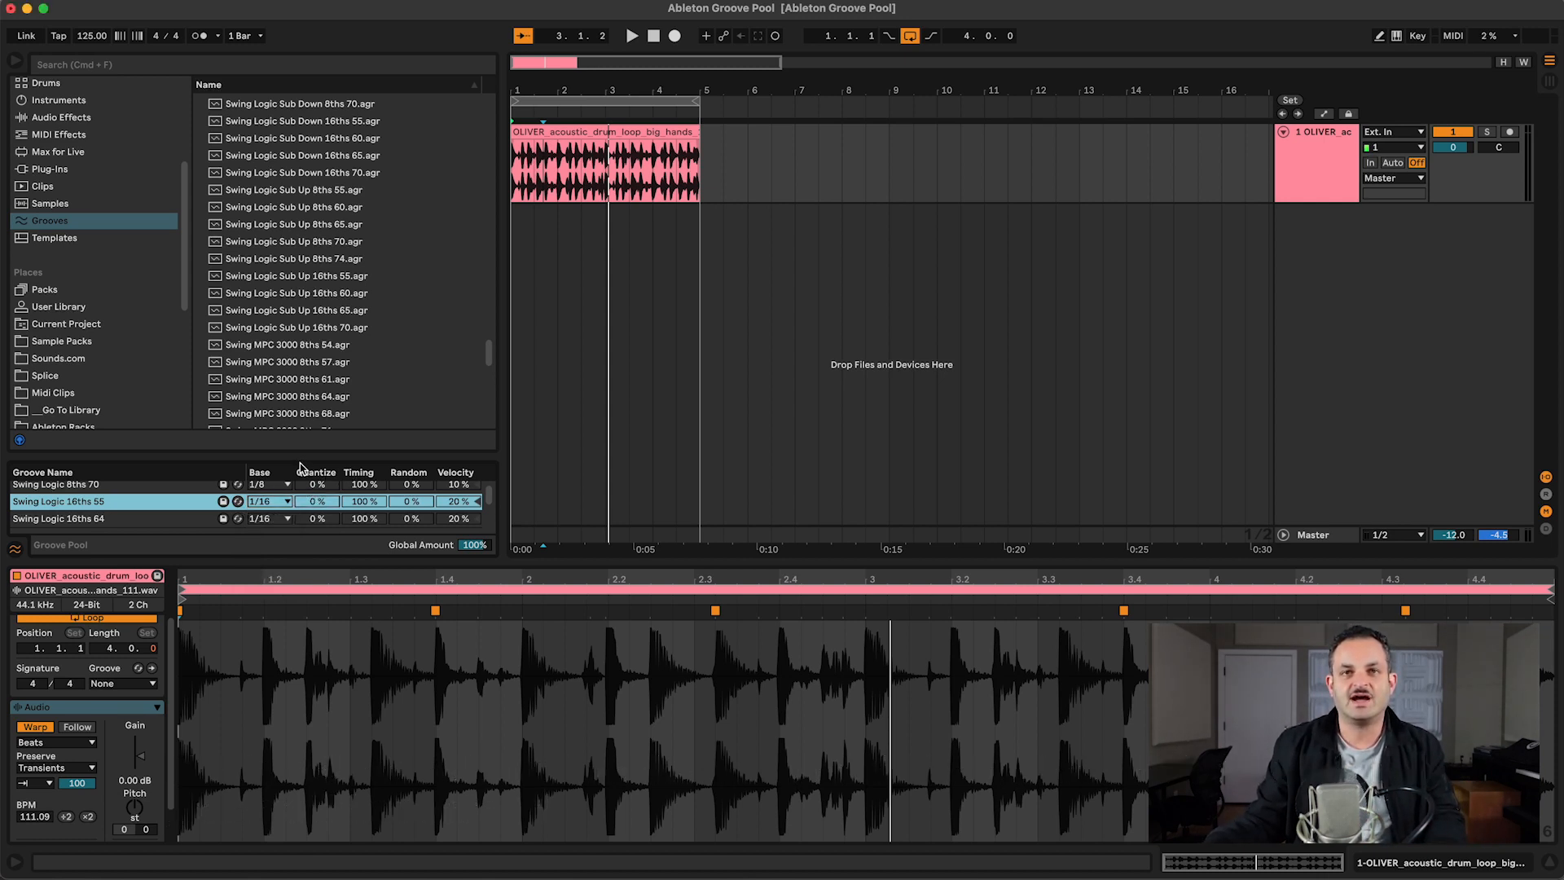
left_click_drag(316, 501, 316, 443)
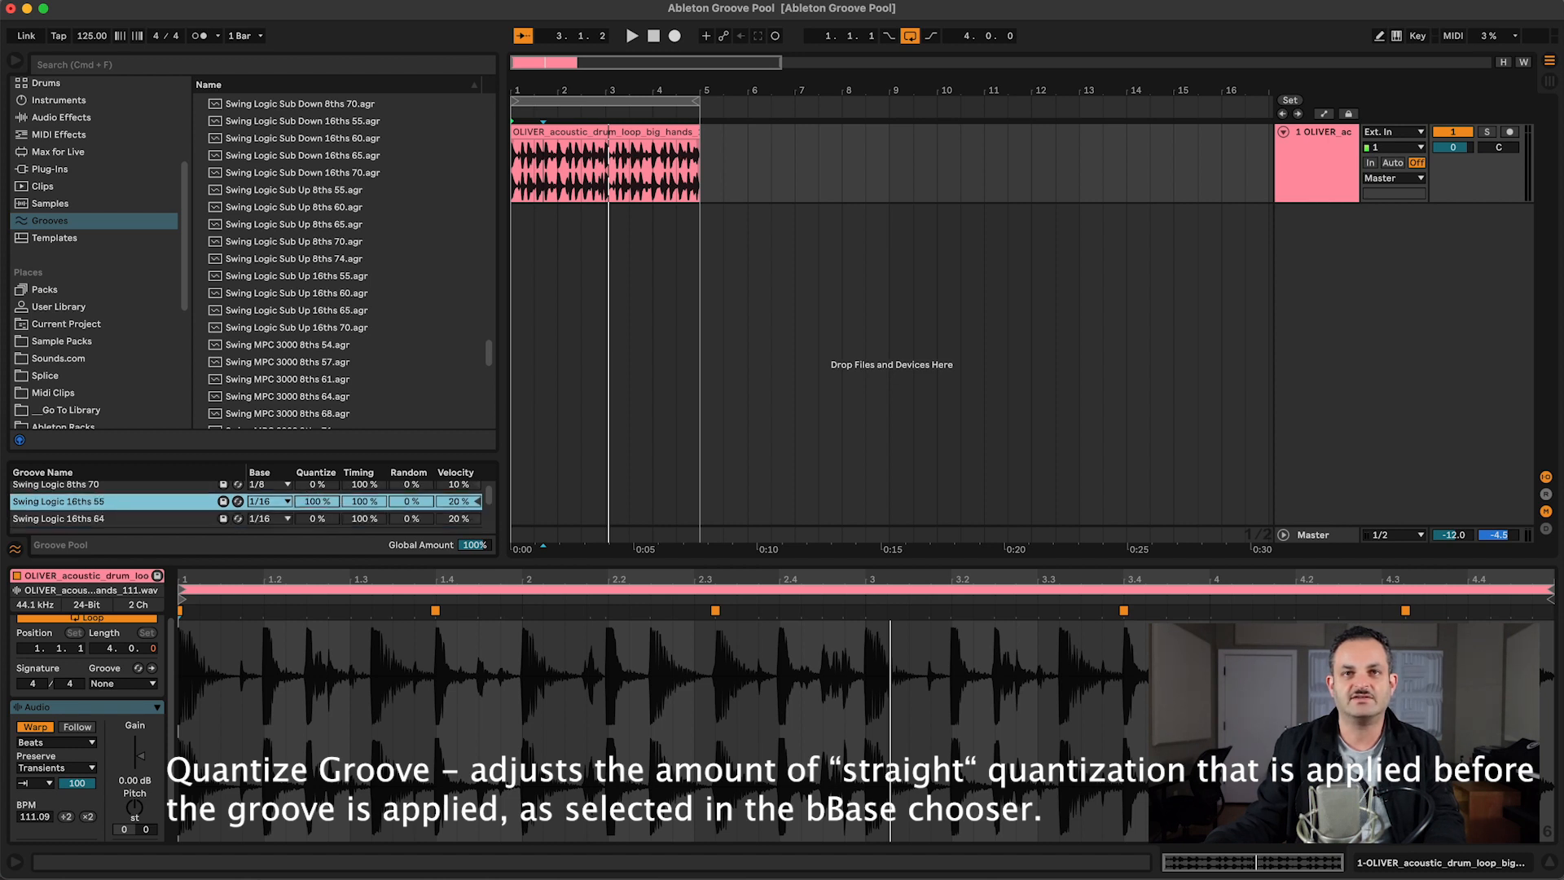
left_click_drag(316, 501, 316, 504)
left_click(152, 519)
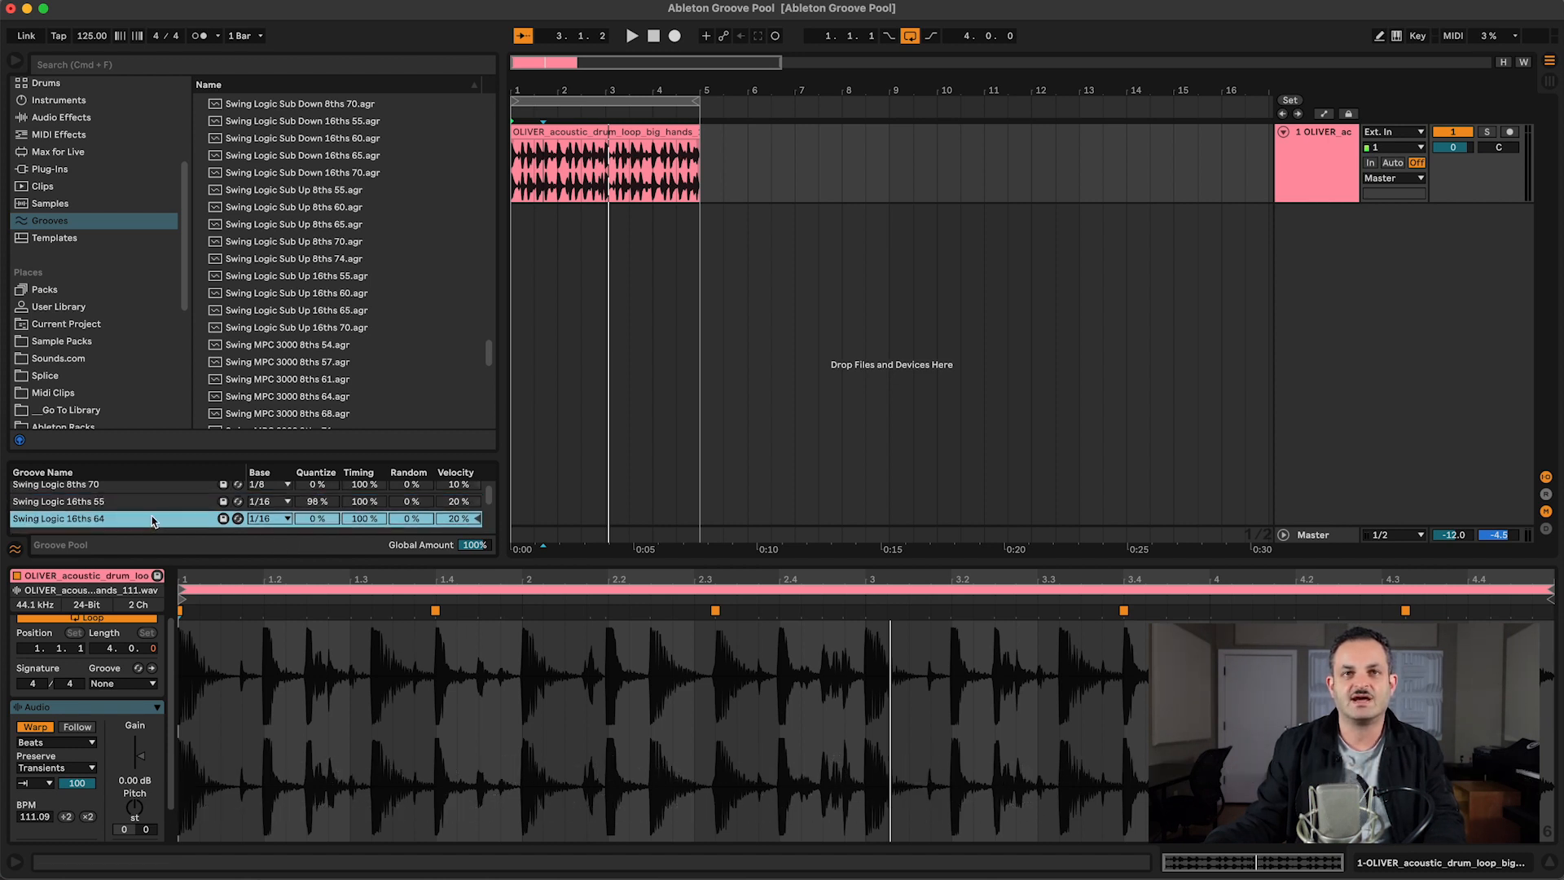
Step: Play the loop and assign the Swing Logic 8ths 70 groove to the drum clip
key("space")
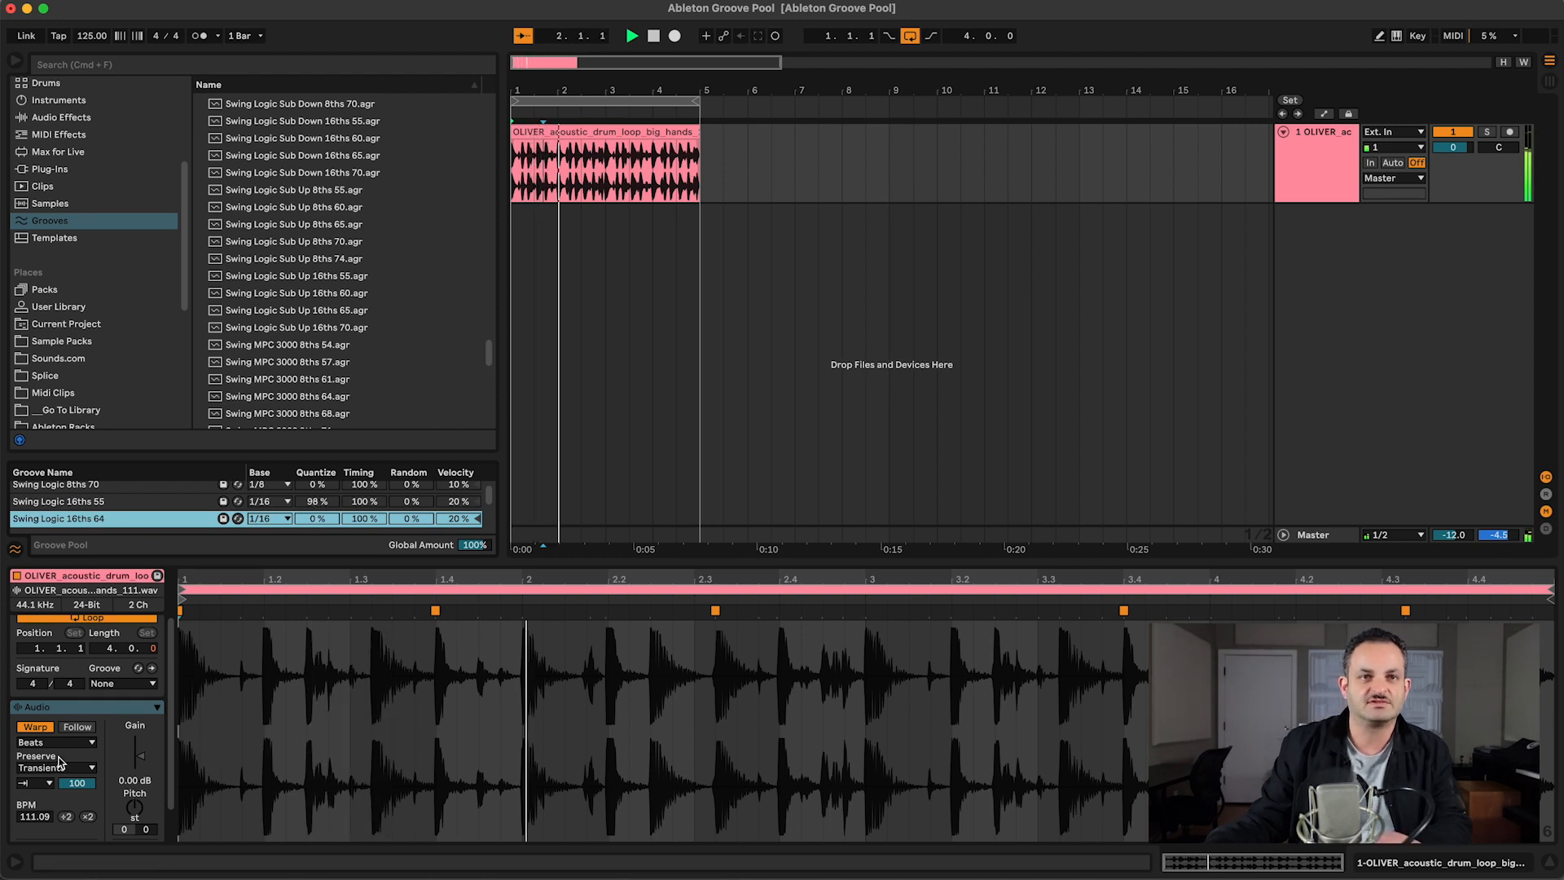
left_click(120, 683)
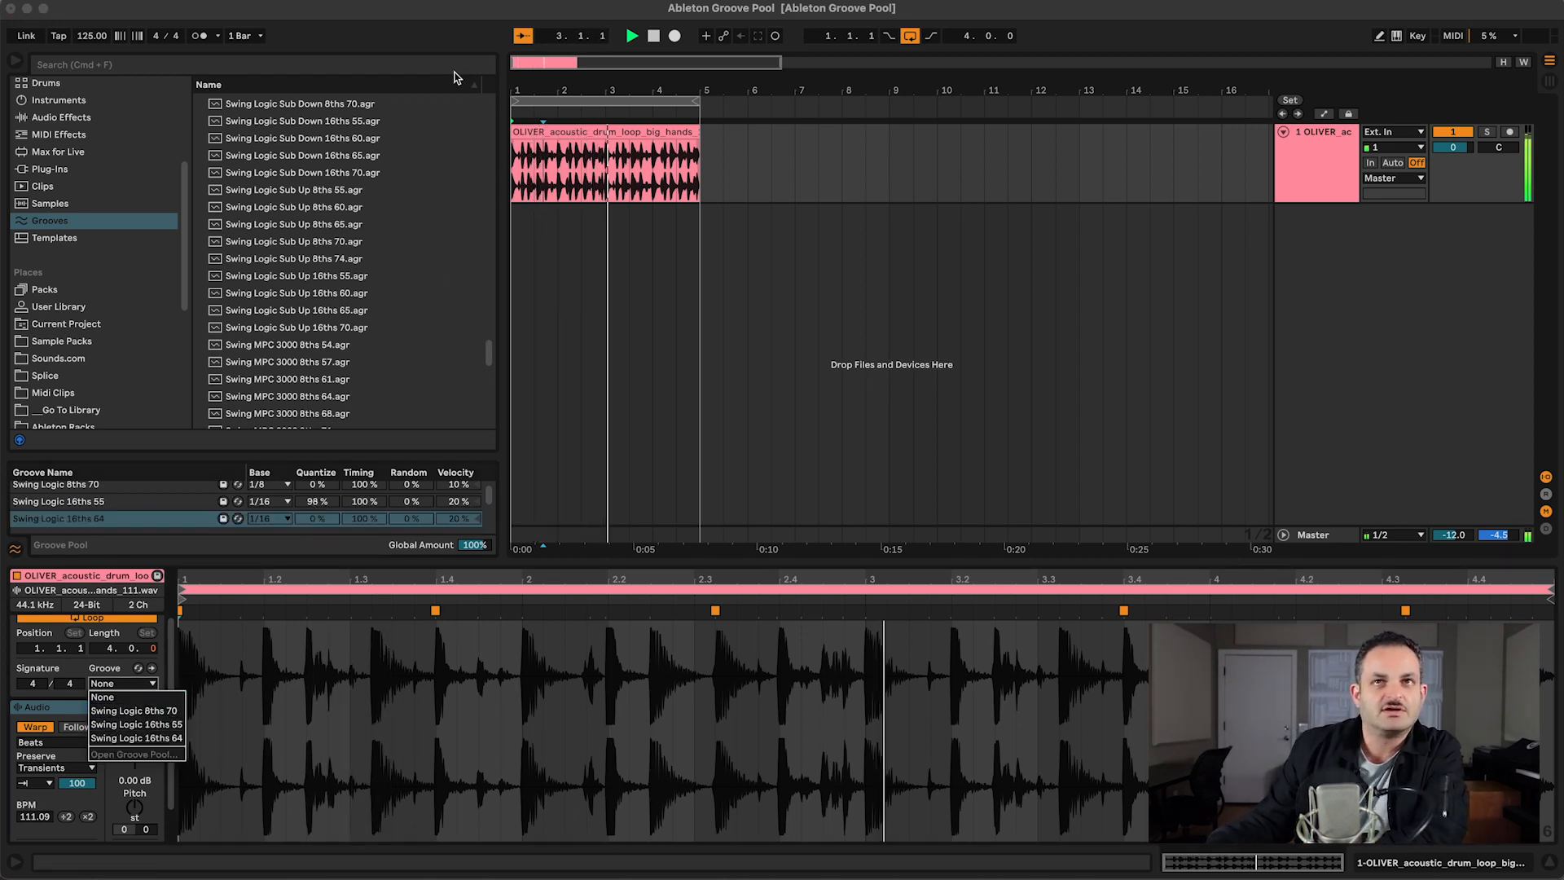
left_click(579, 132)
left_click(579, 132)
left_click(121, 684)
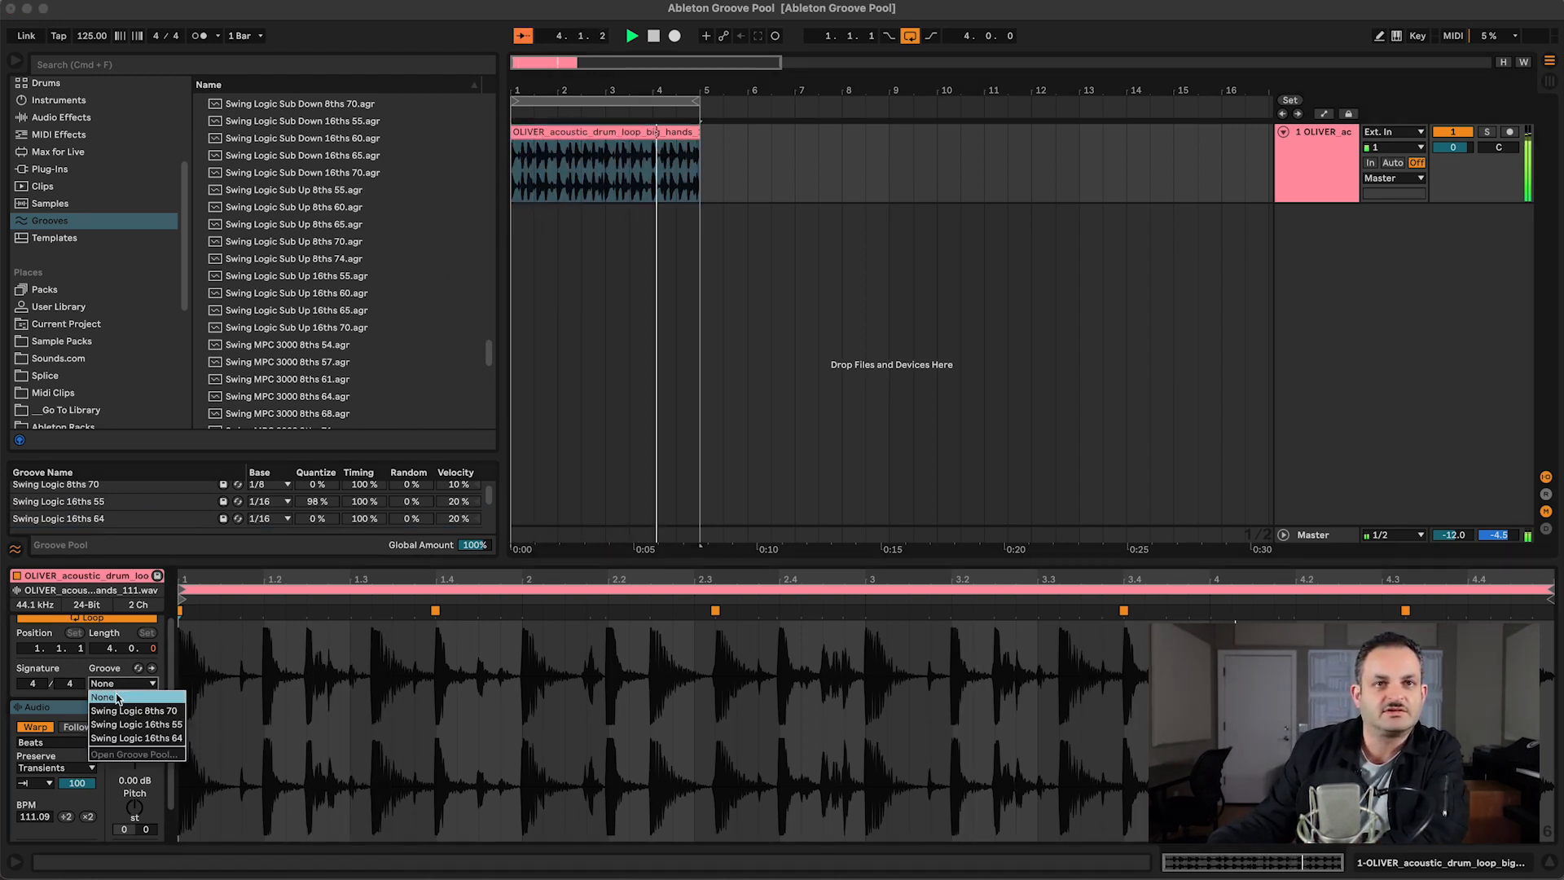
left_click(130, 710)
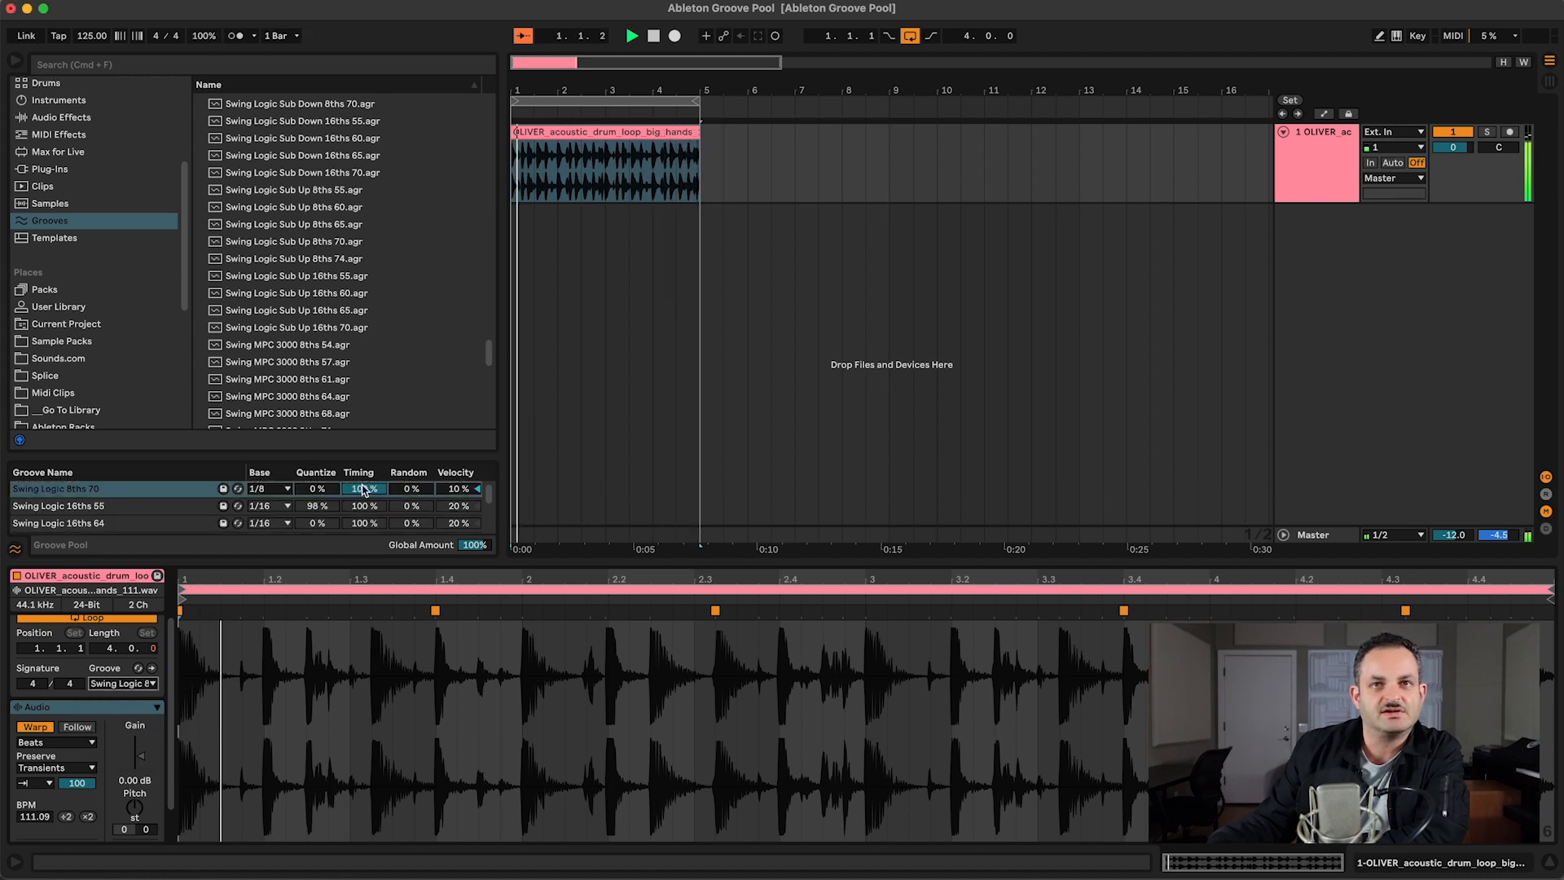
Step: Try quantize amounts of 100%, 0% and 88% on the Swing Logic 8ths 70 groove during playback
left_click_drag(317, 489, 317, 408)
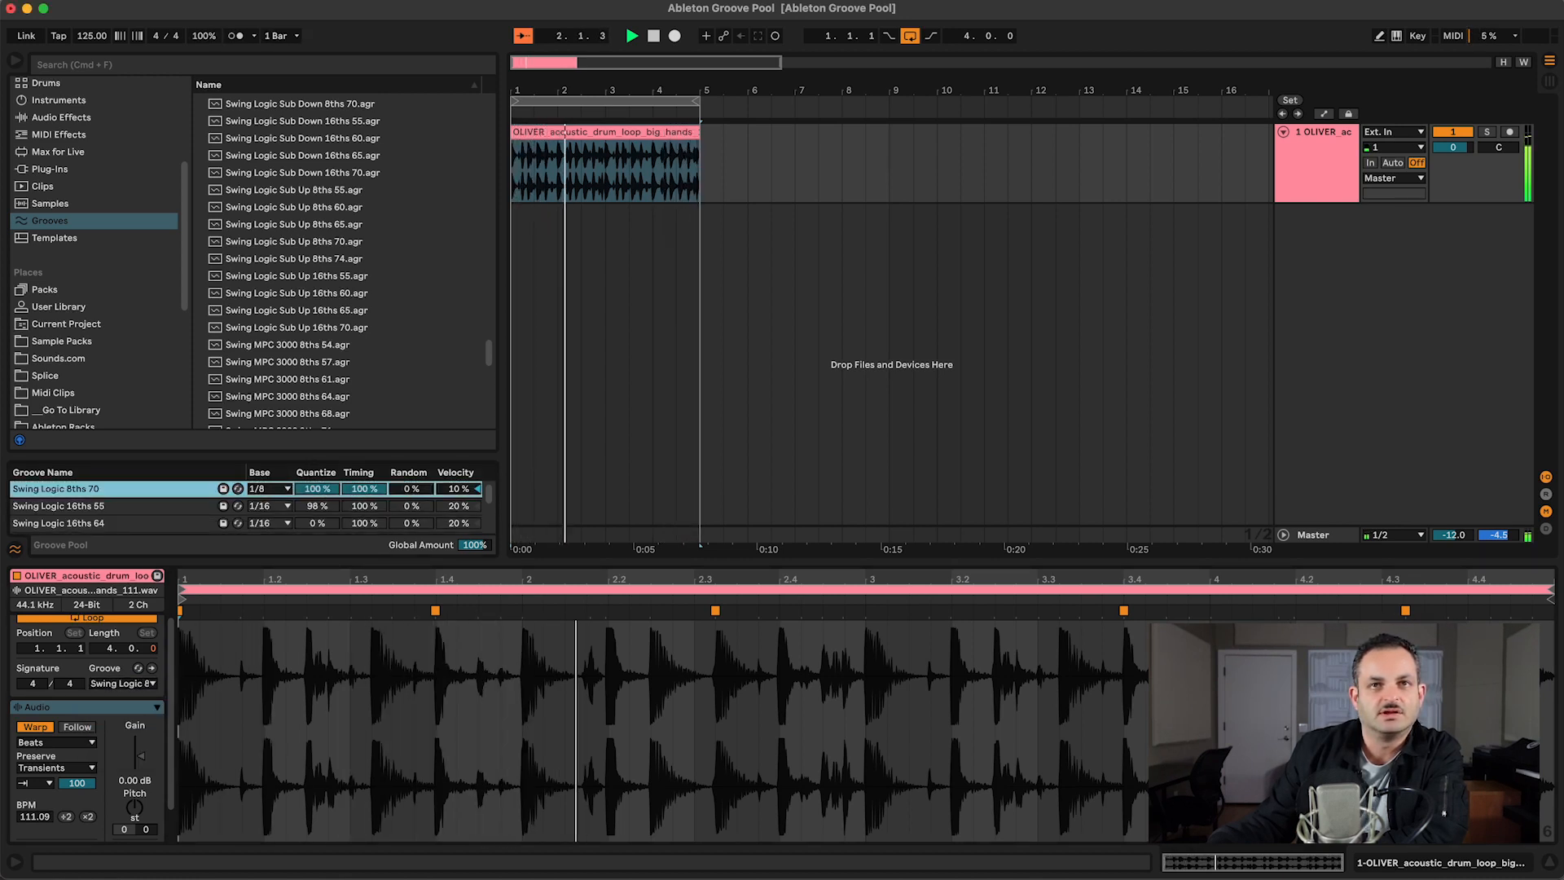
left_click_drag(299, 492, 299, 562)
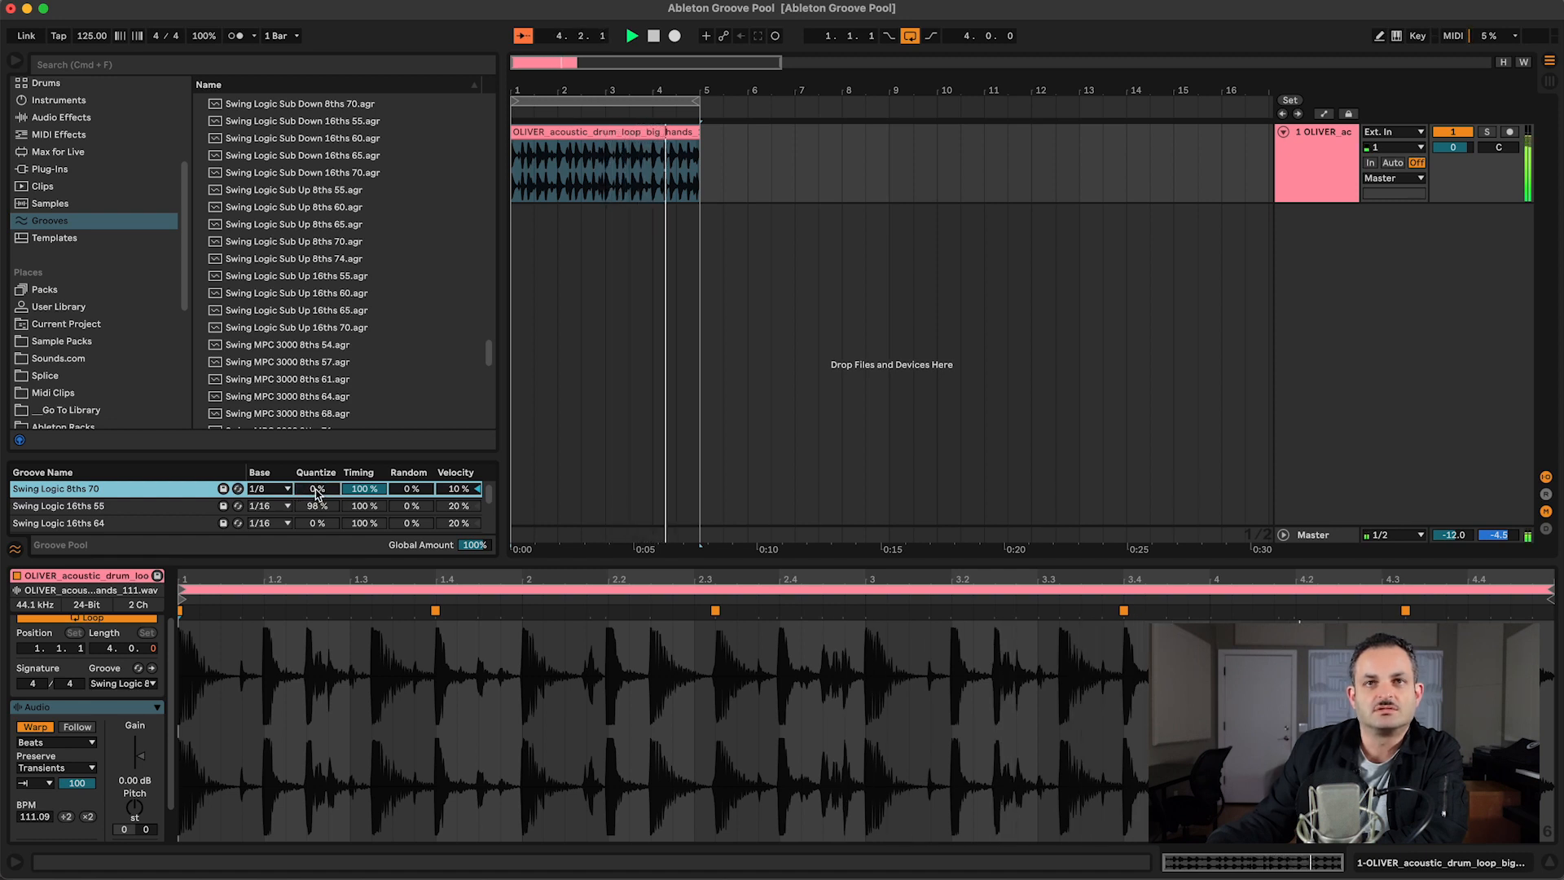
left_click_drag(316, 489, 317, 441)
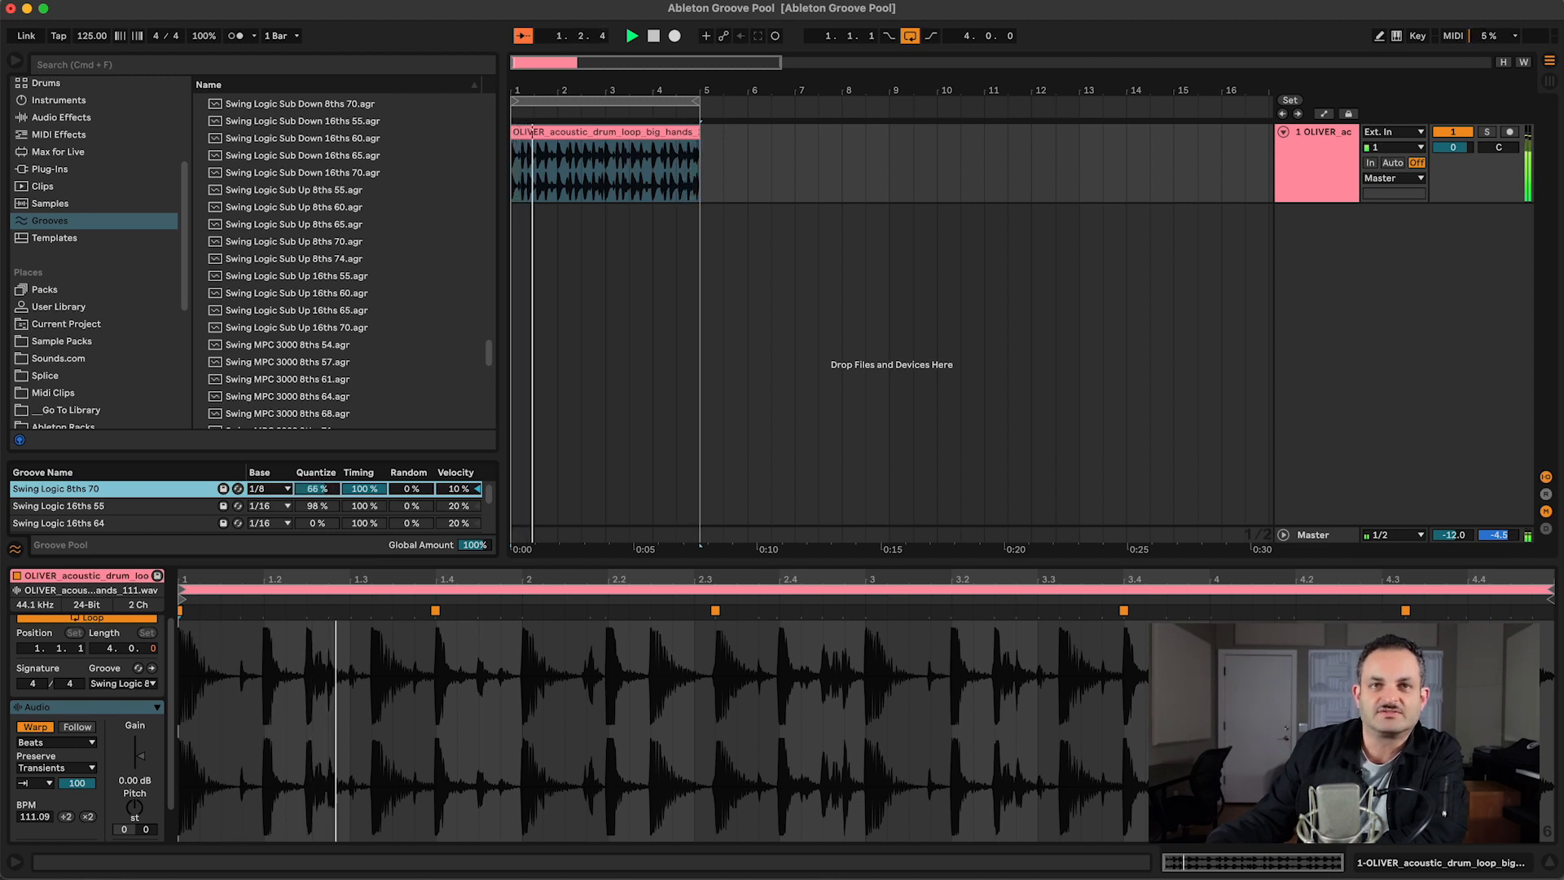
Step: Compare a base of 1/16 with 1/8 on the Swing Logic 8ths 70 groove
left_click(269, 488)
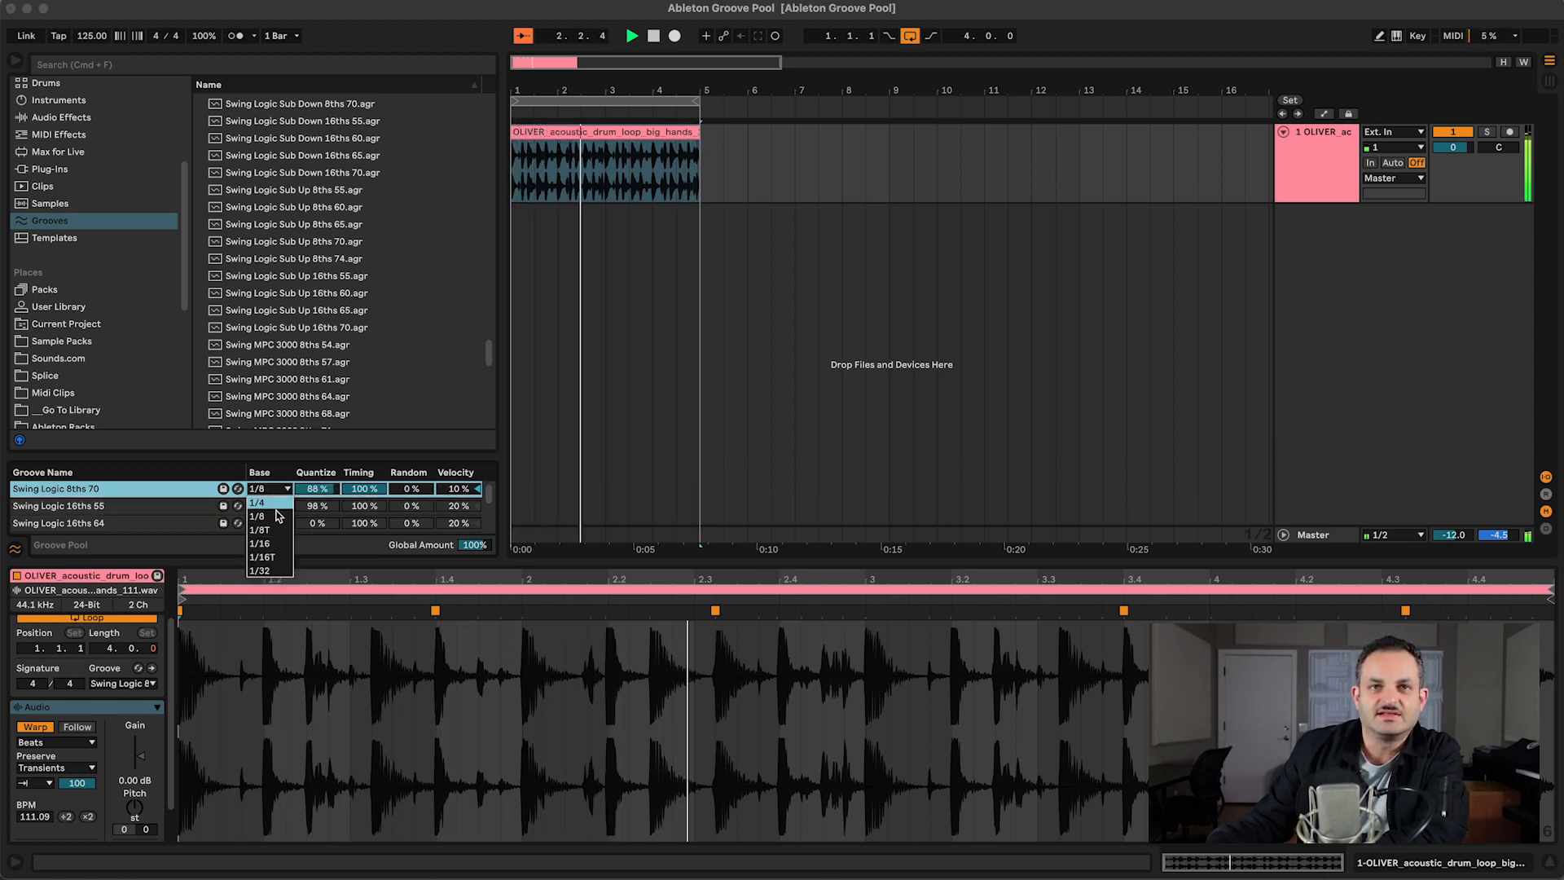
left_click(262, 542)
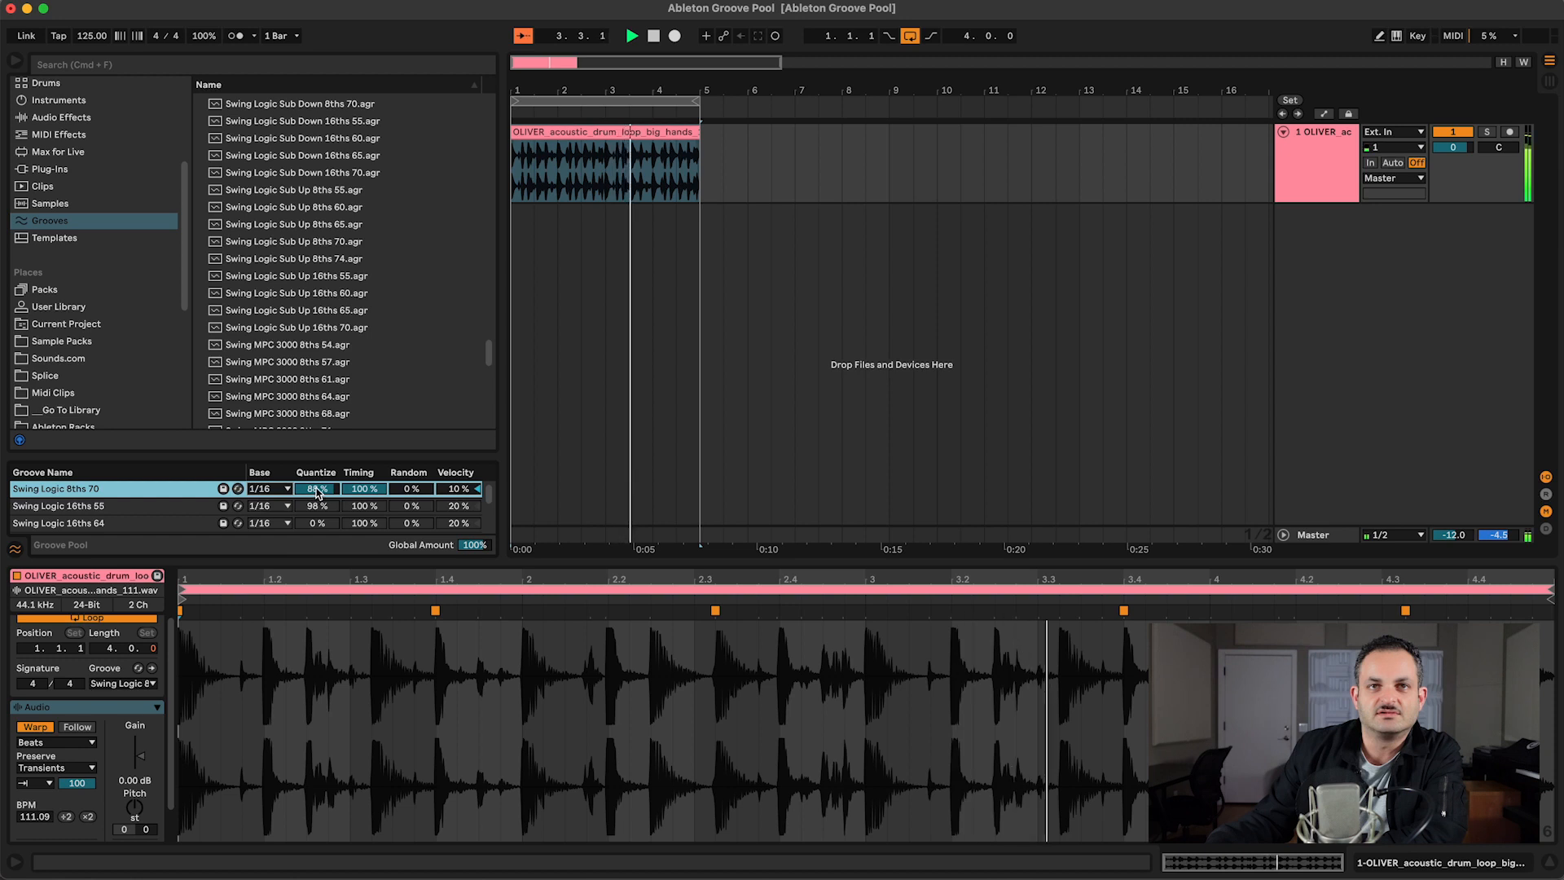
left_click(266, 489)
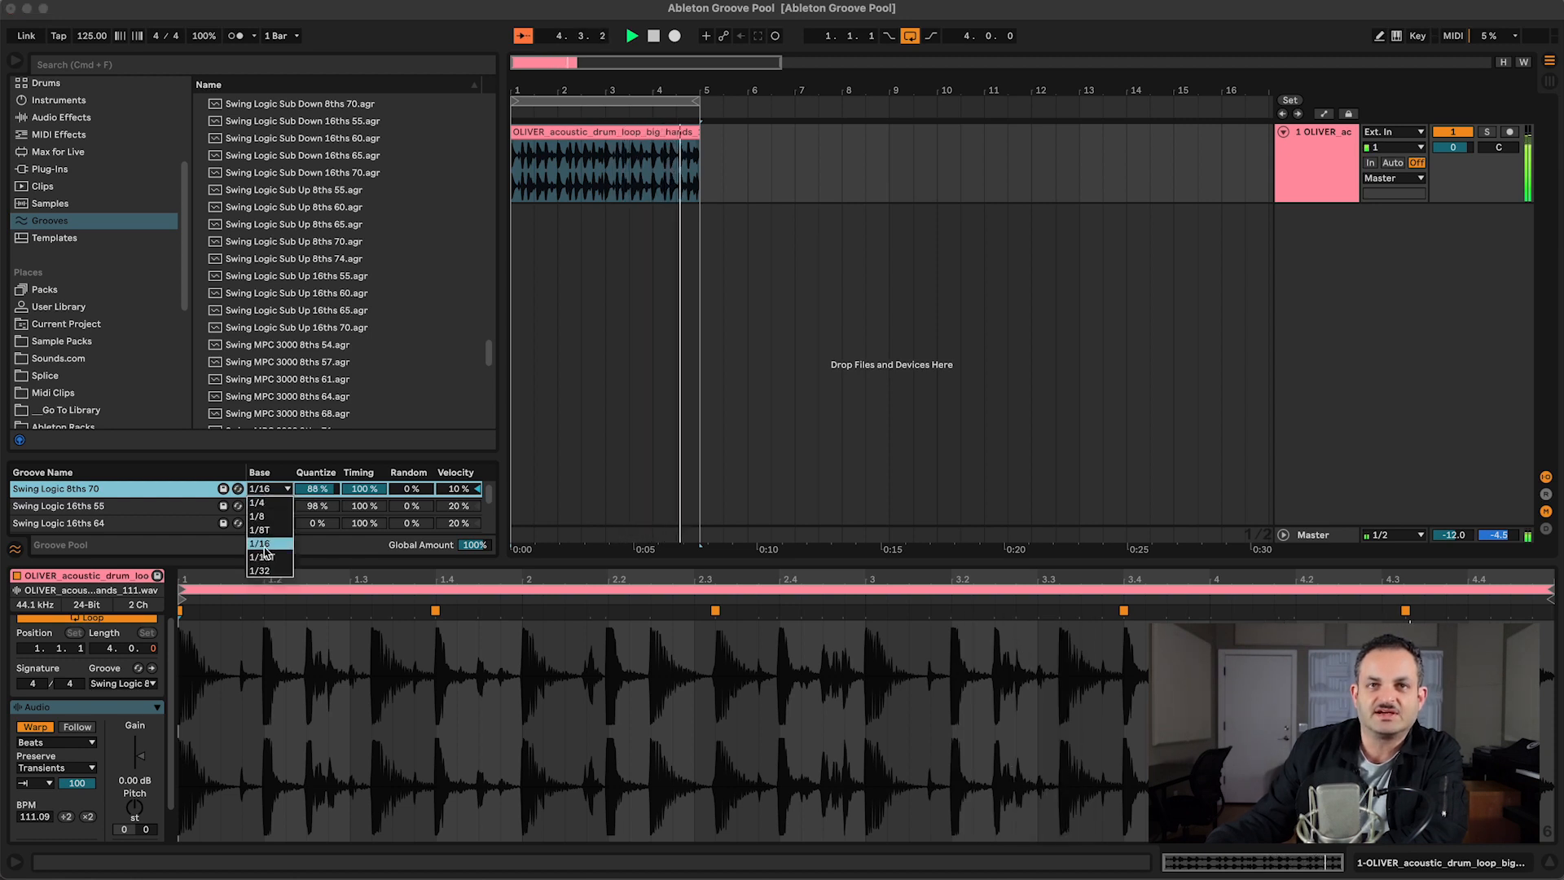
left_click(264, 543)
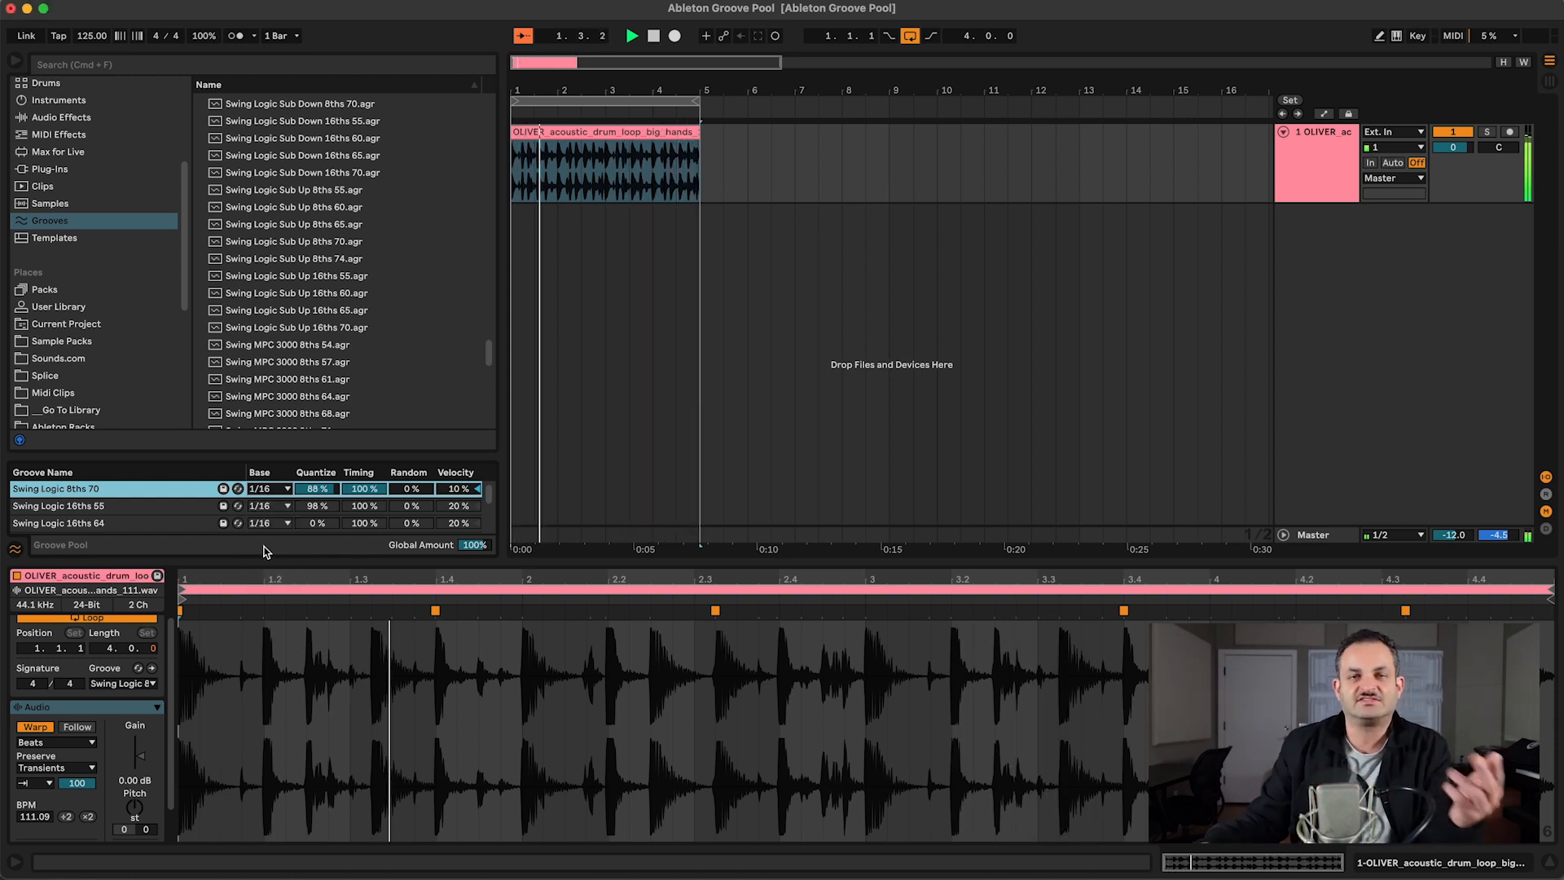
left_click(259, 490)
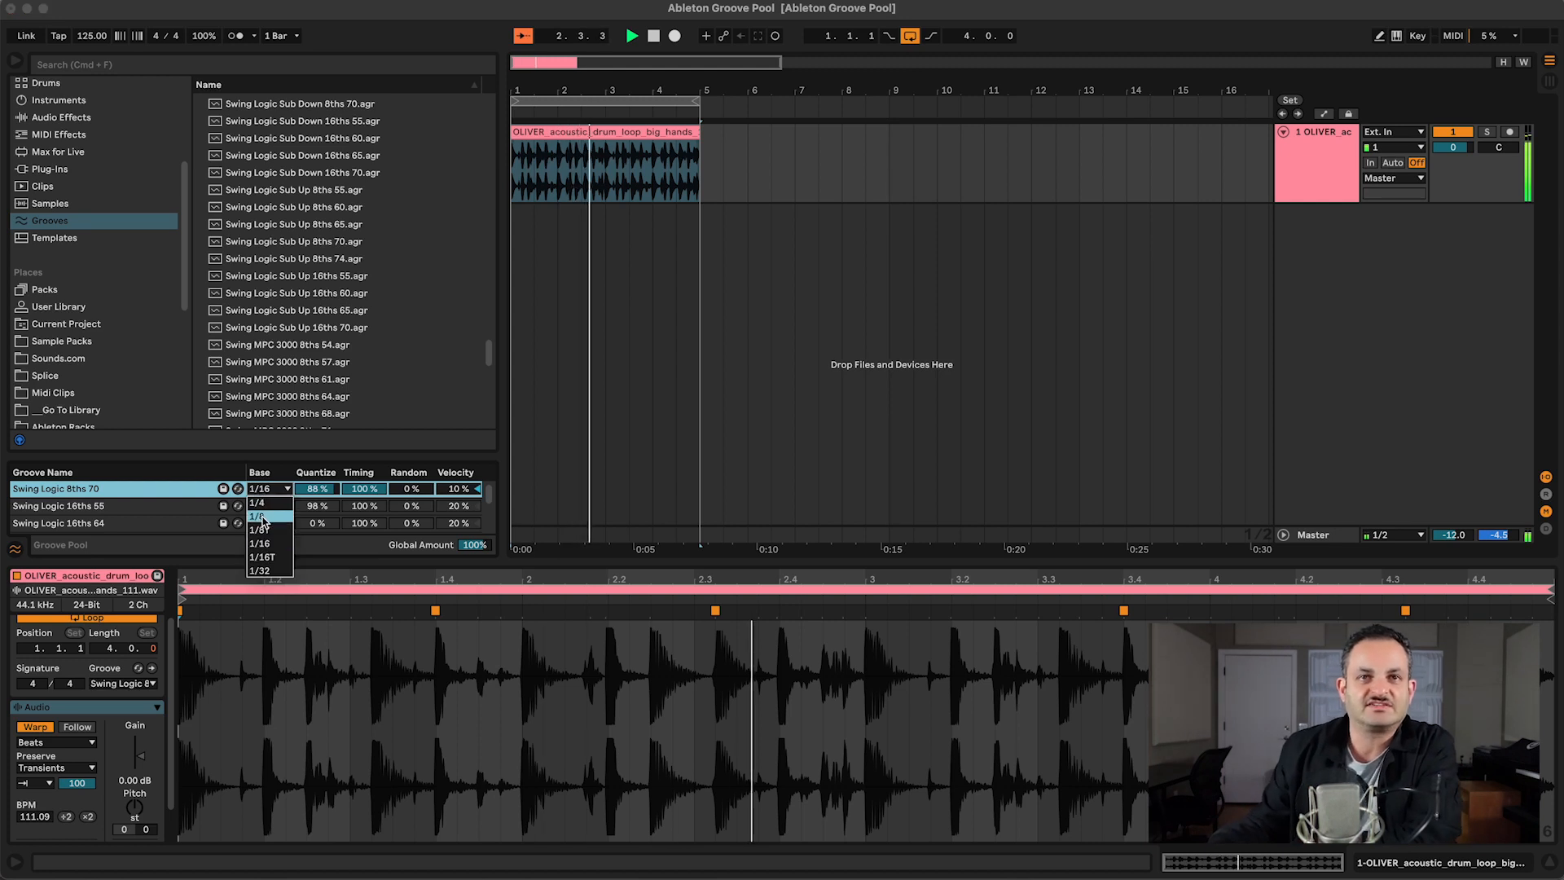
left_click(257, 515)
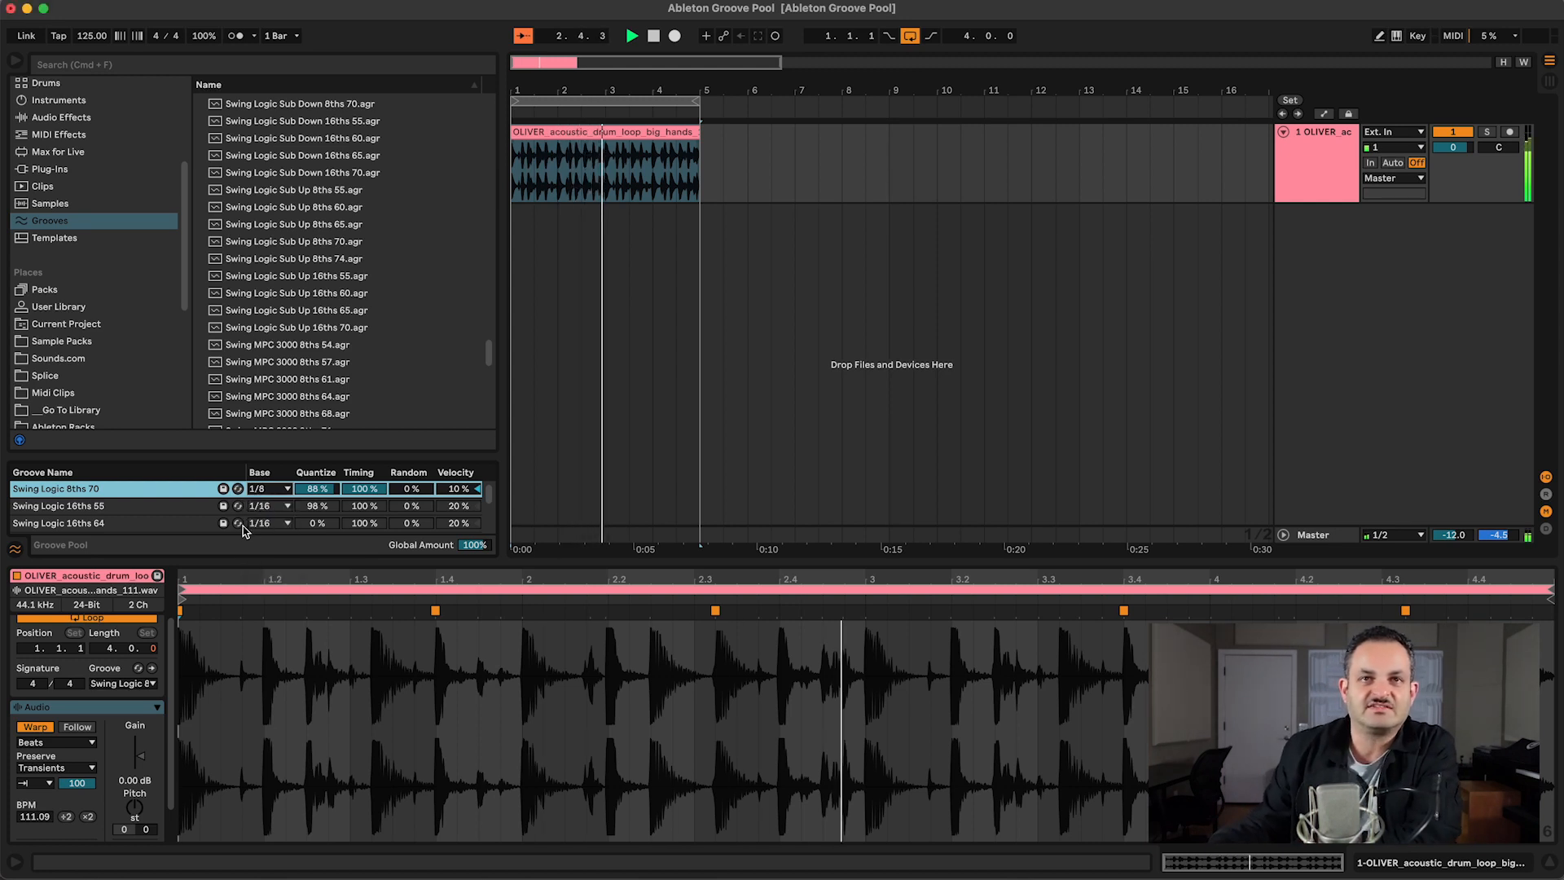
Step: Set the Swing Logic 8ths 70 groove to base 1/16, quantize 100%, timing 83%, random 4% and velocity 47%
left_click(269, 493)
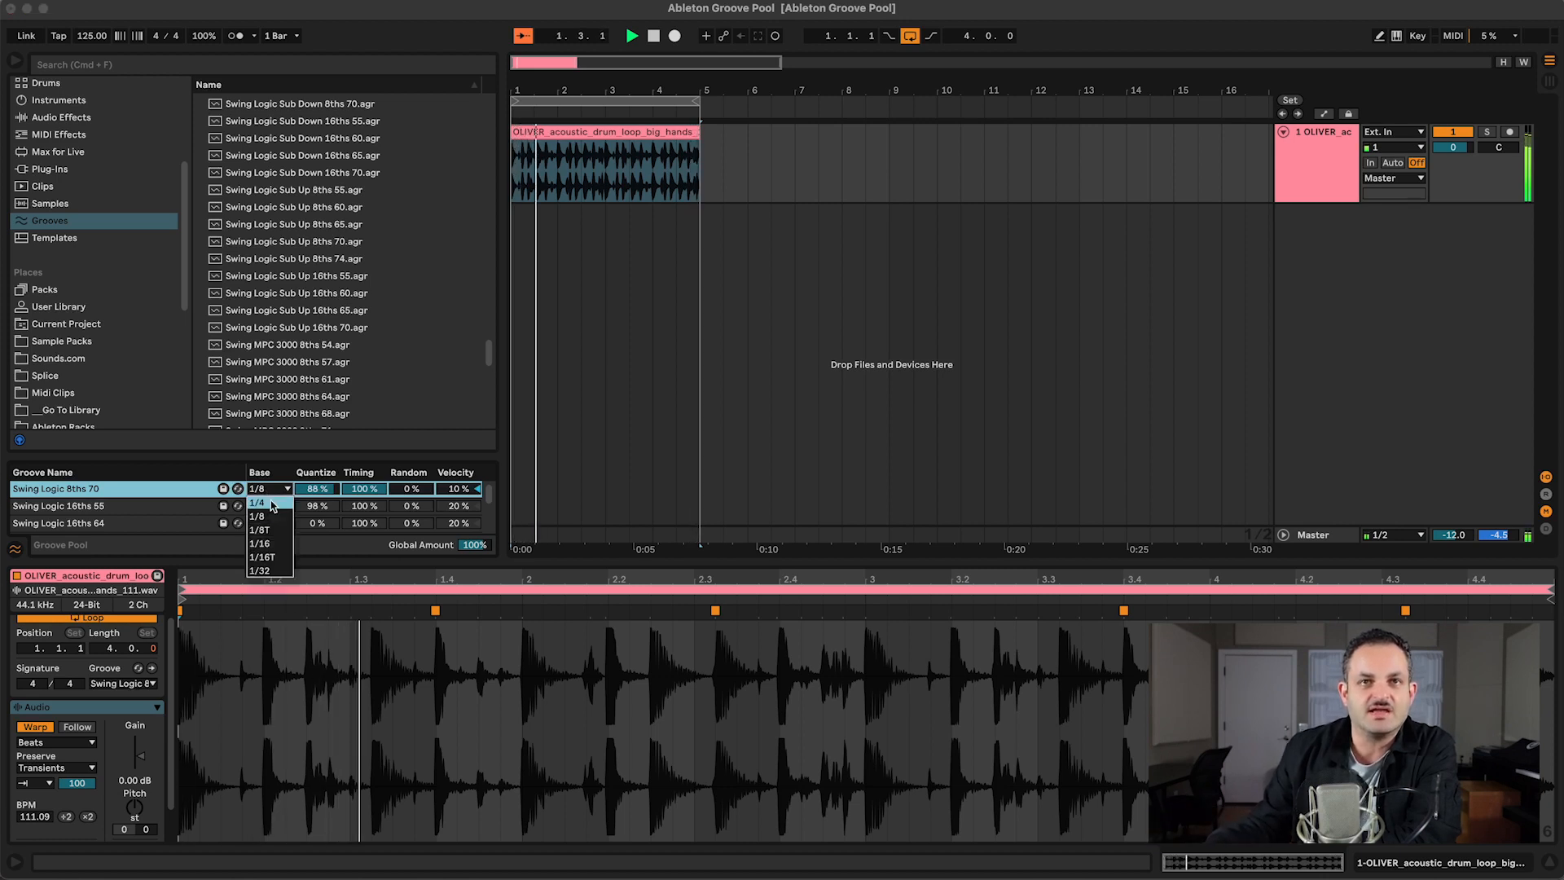
left_click(259, 543)
left_click_drag(323, 492, 364, 561)
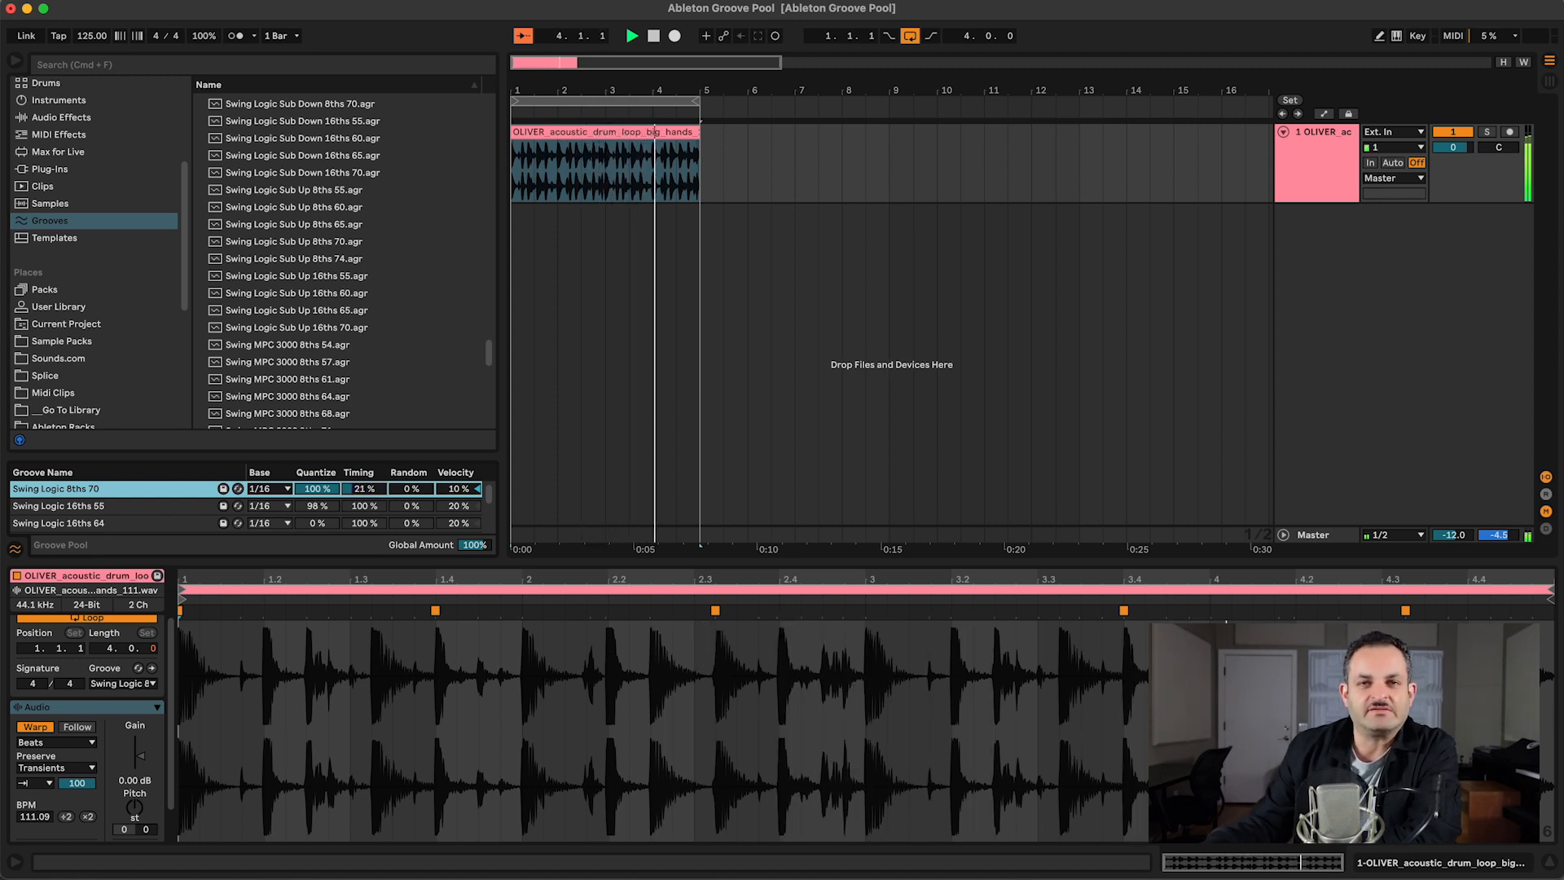
left_click_drag(364, 488, 364, 459)
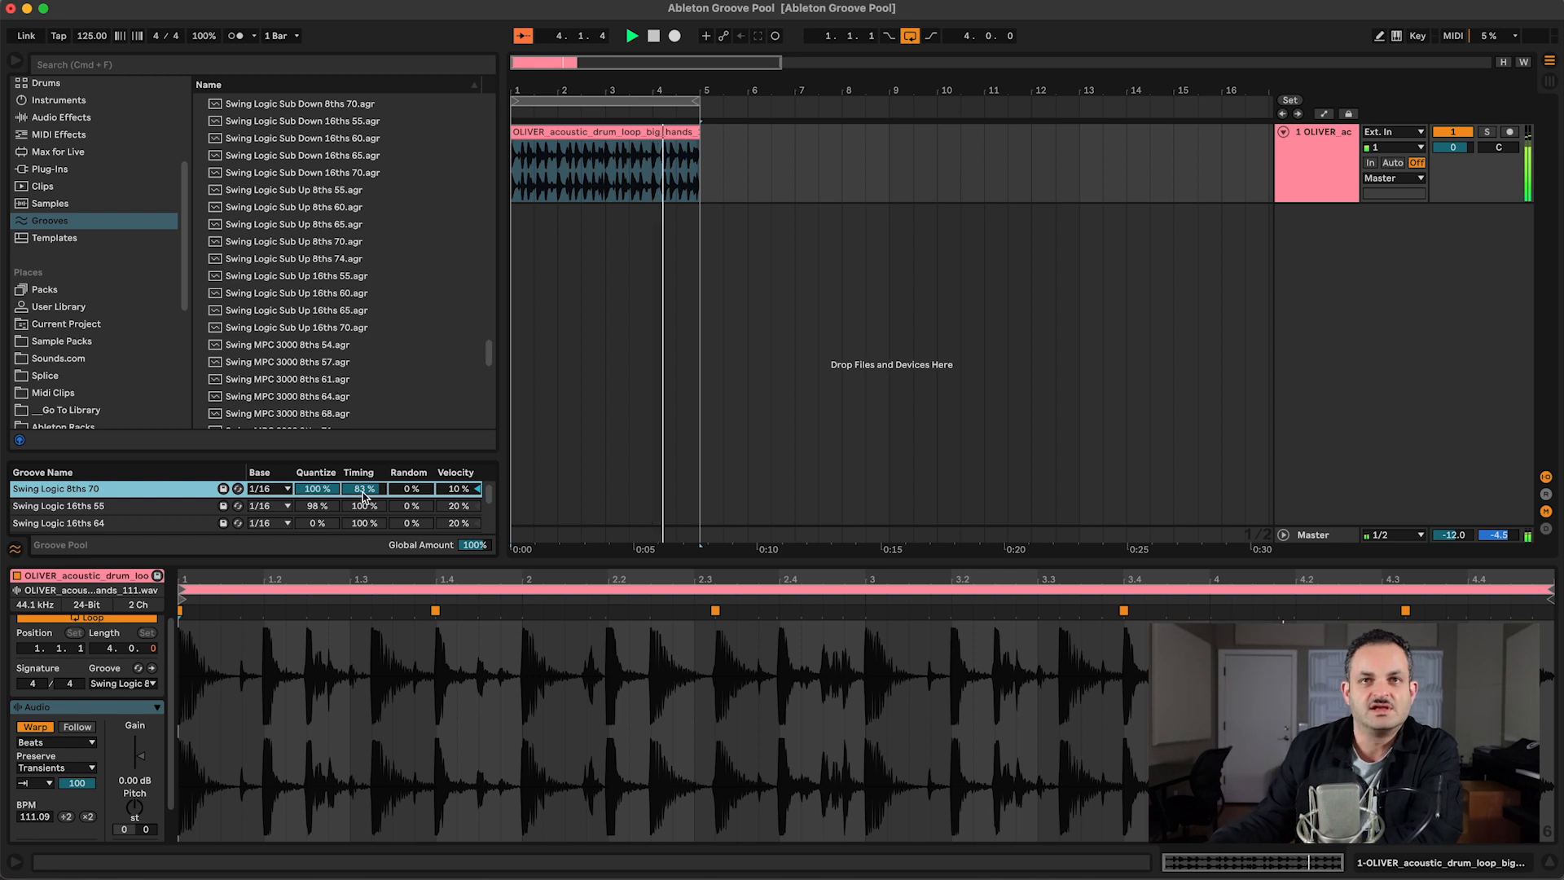
left_click_drag(399, 493, 449, 462)
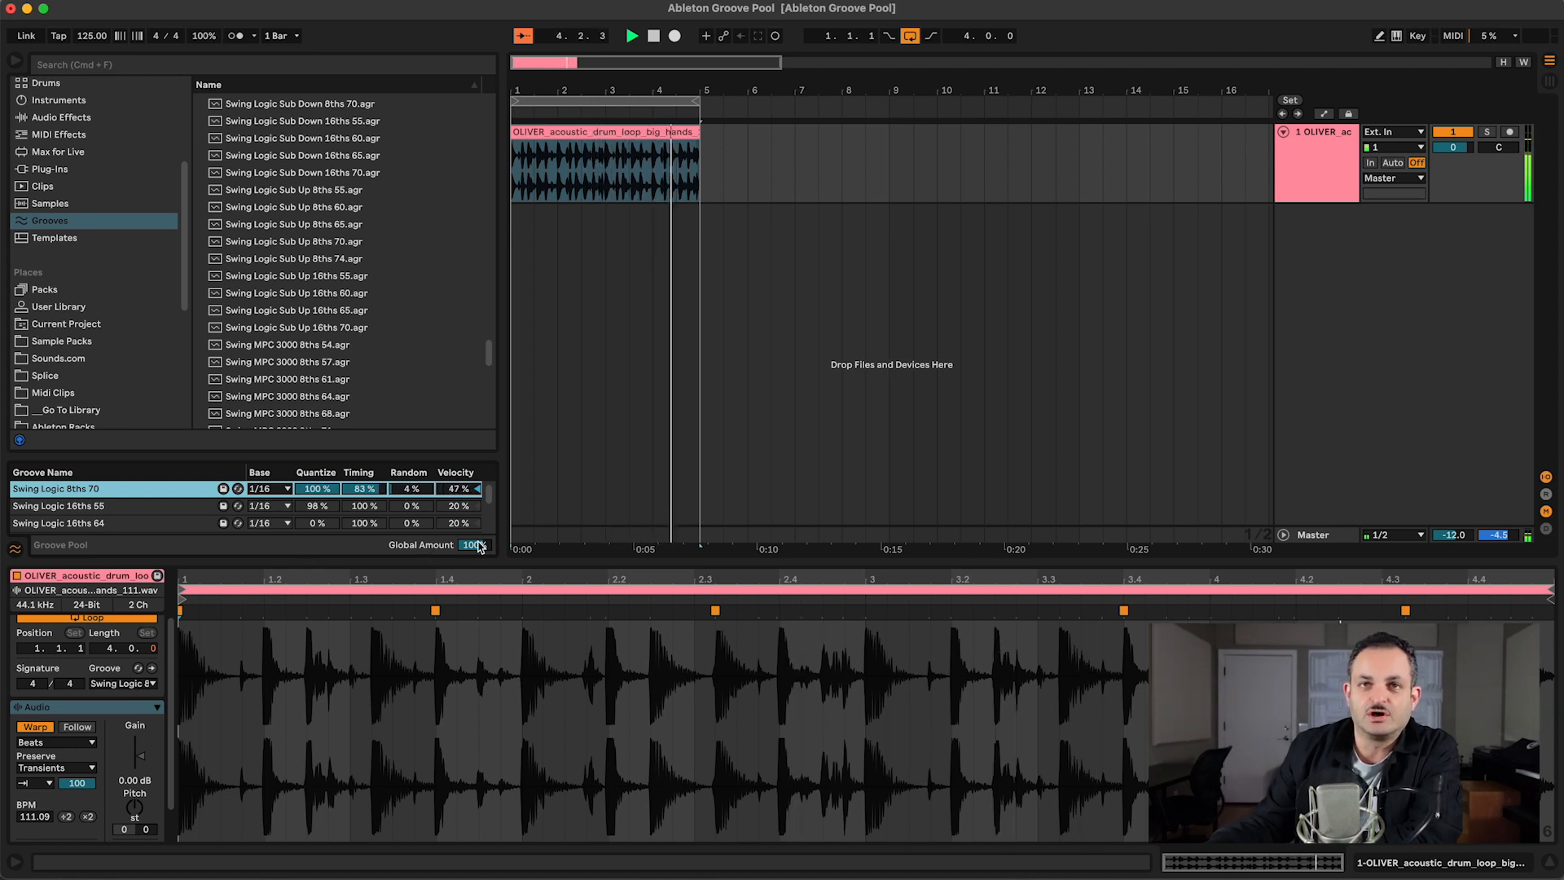
Step: Set the Swing Logic 16ths 55 groove's timing to 70% and the Groove Pool's Global Amount to 82%
left_click(299, 514)
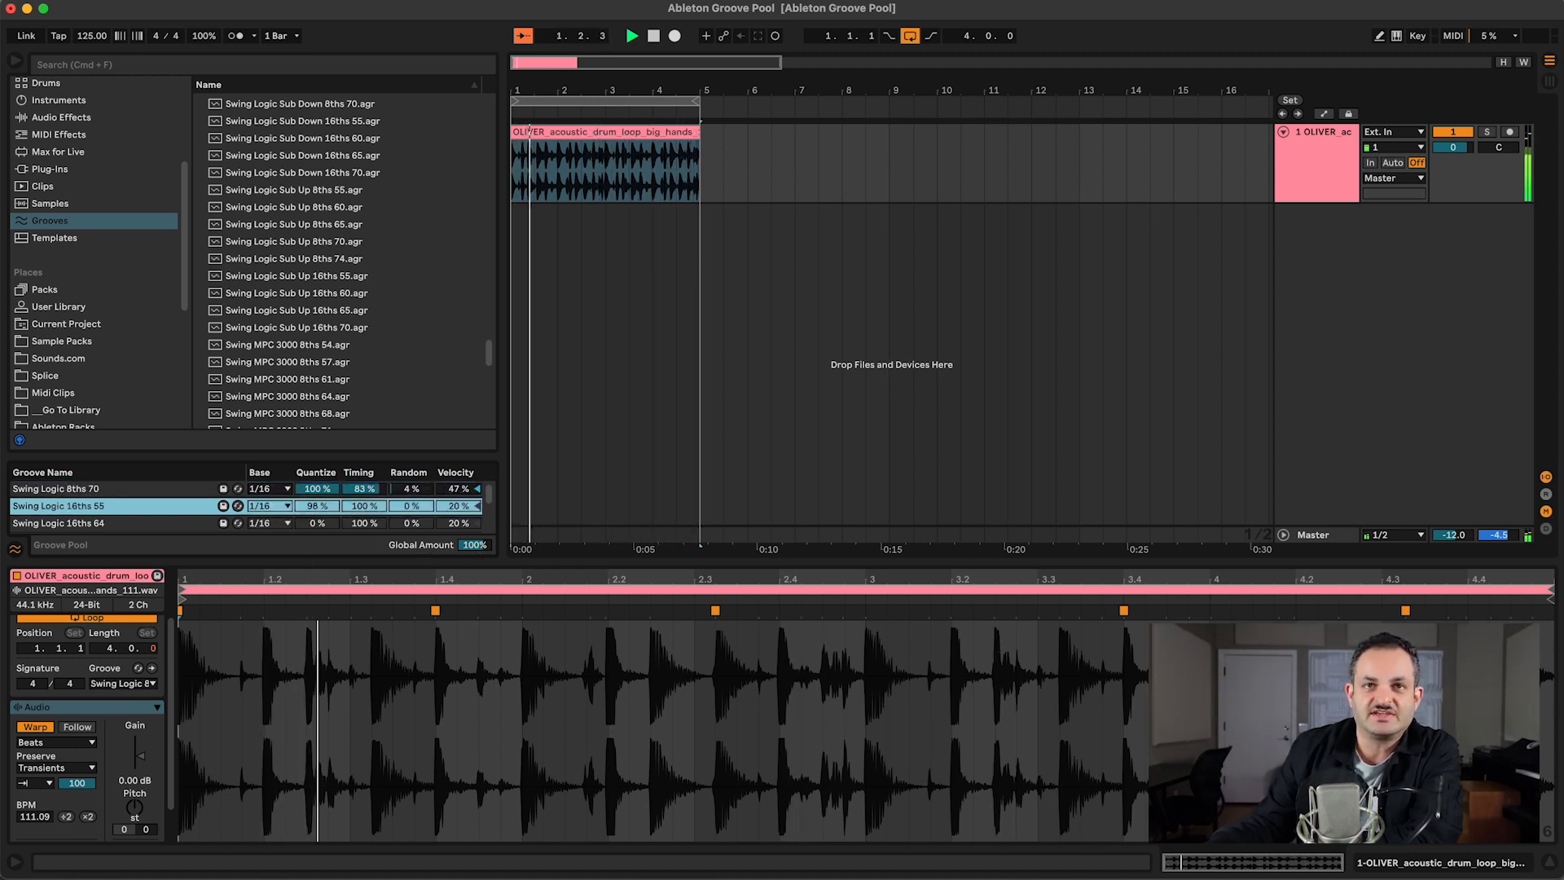
left_click_drag(364, 506, 364, 530)
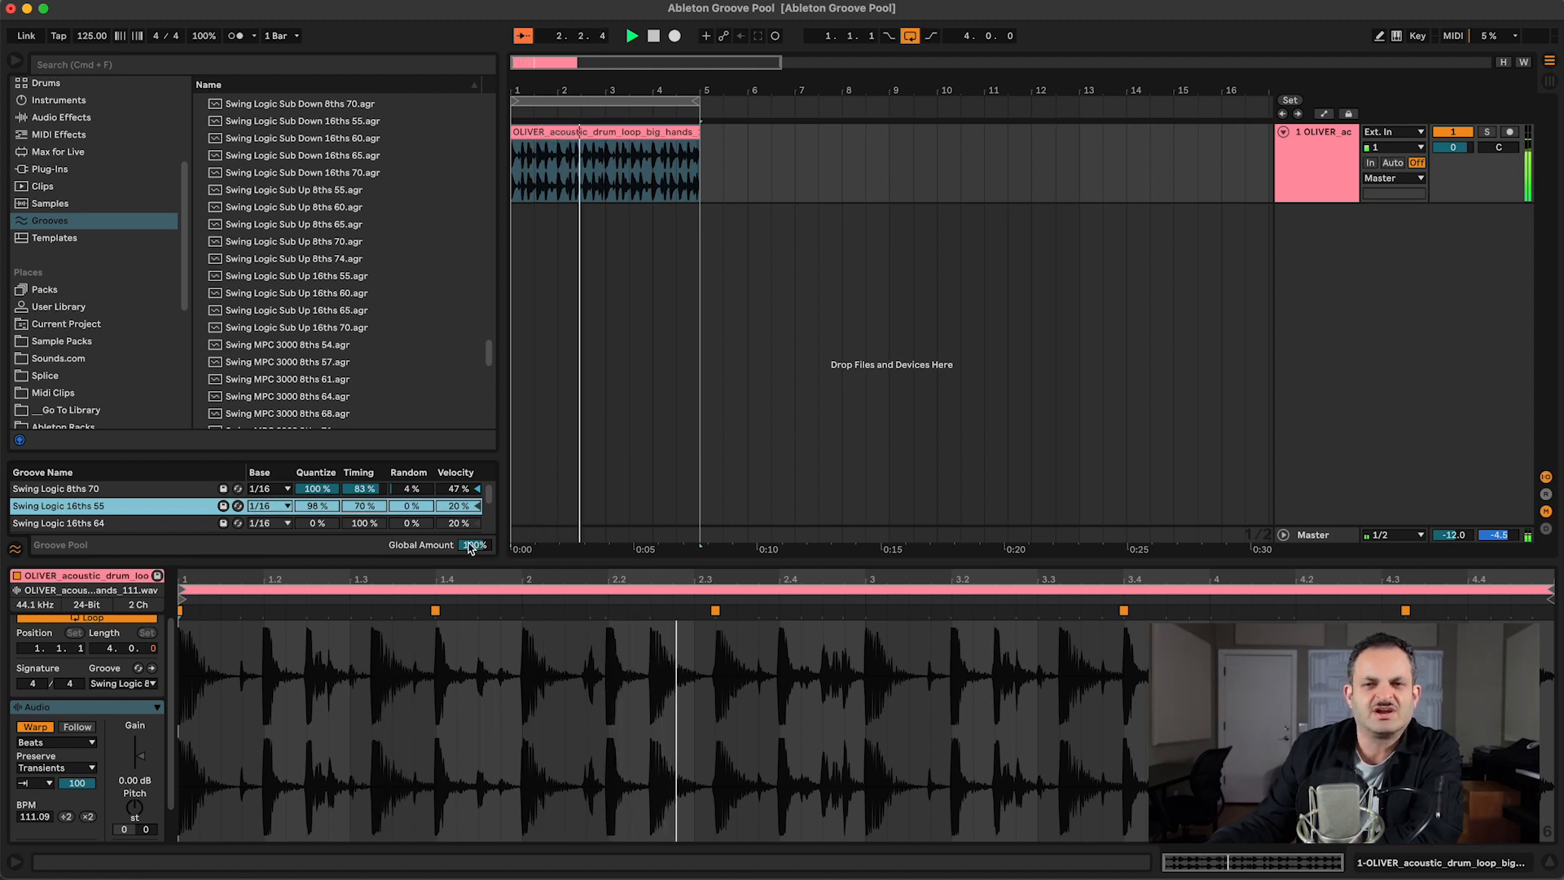
left_click_drag(470, 547, 463, 546)
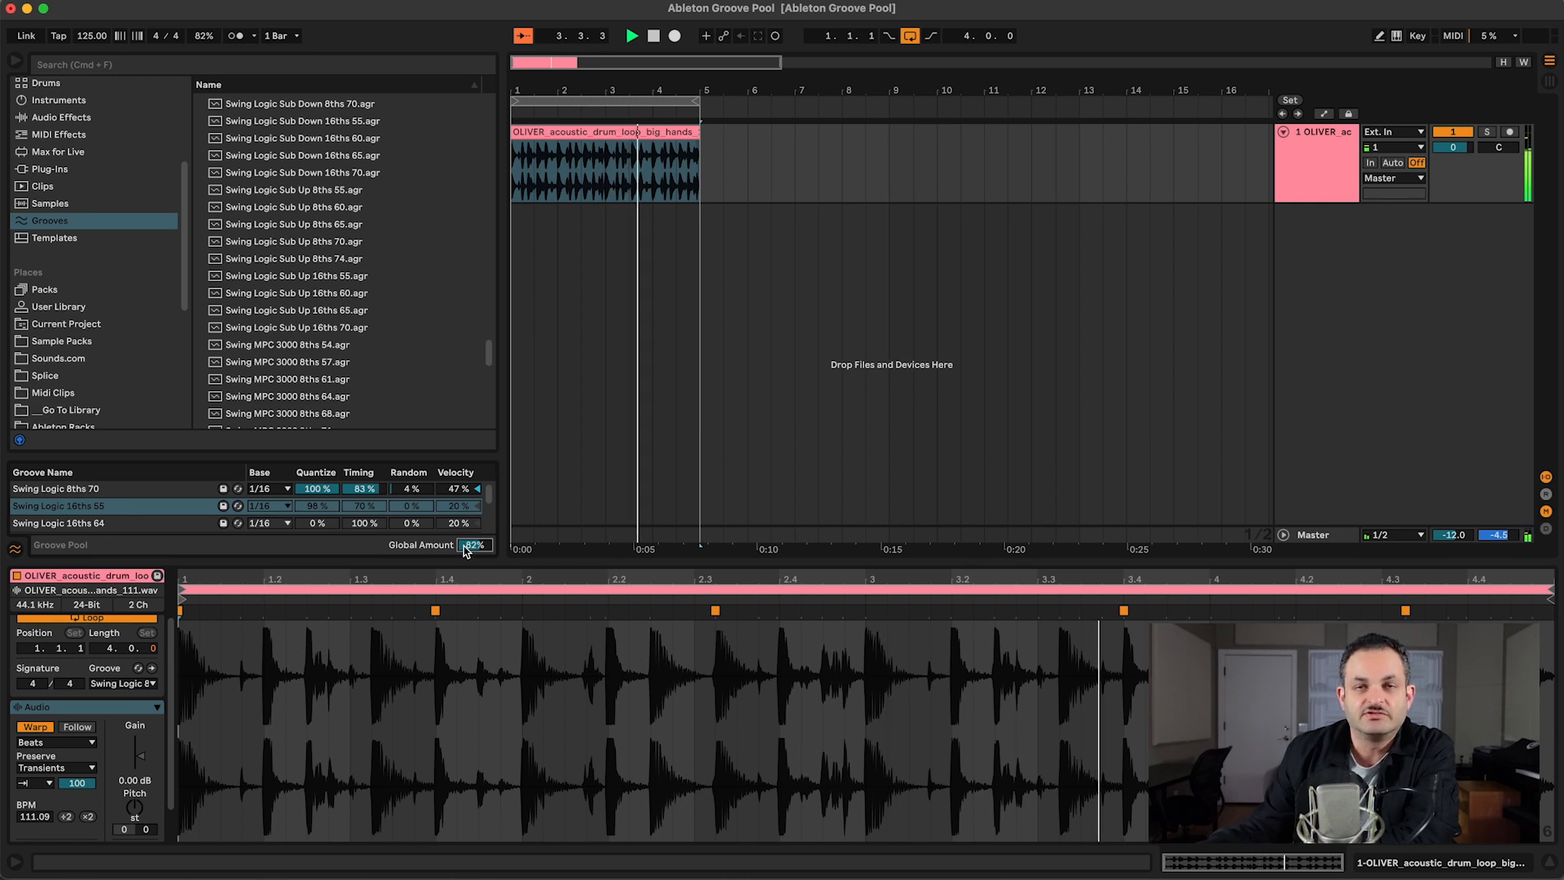
Step: Try a Groove Pool Global Amount of 119% during playback and reset it to 100%
left_click_drag(464, 543, 463, 513)
left_click(490, 517)
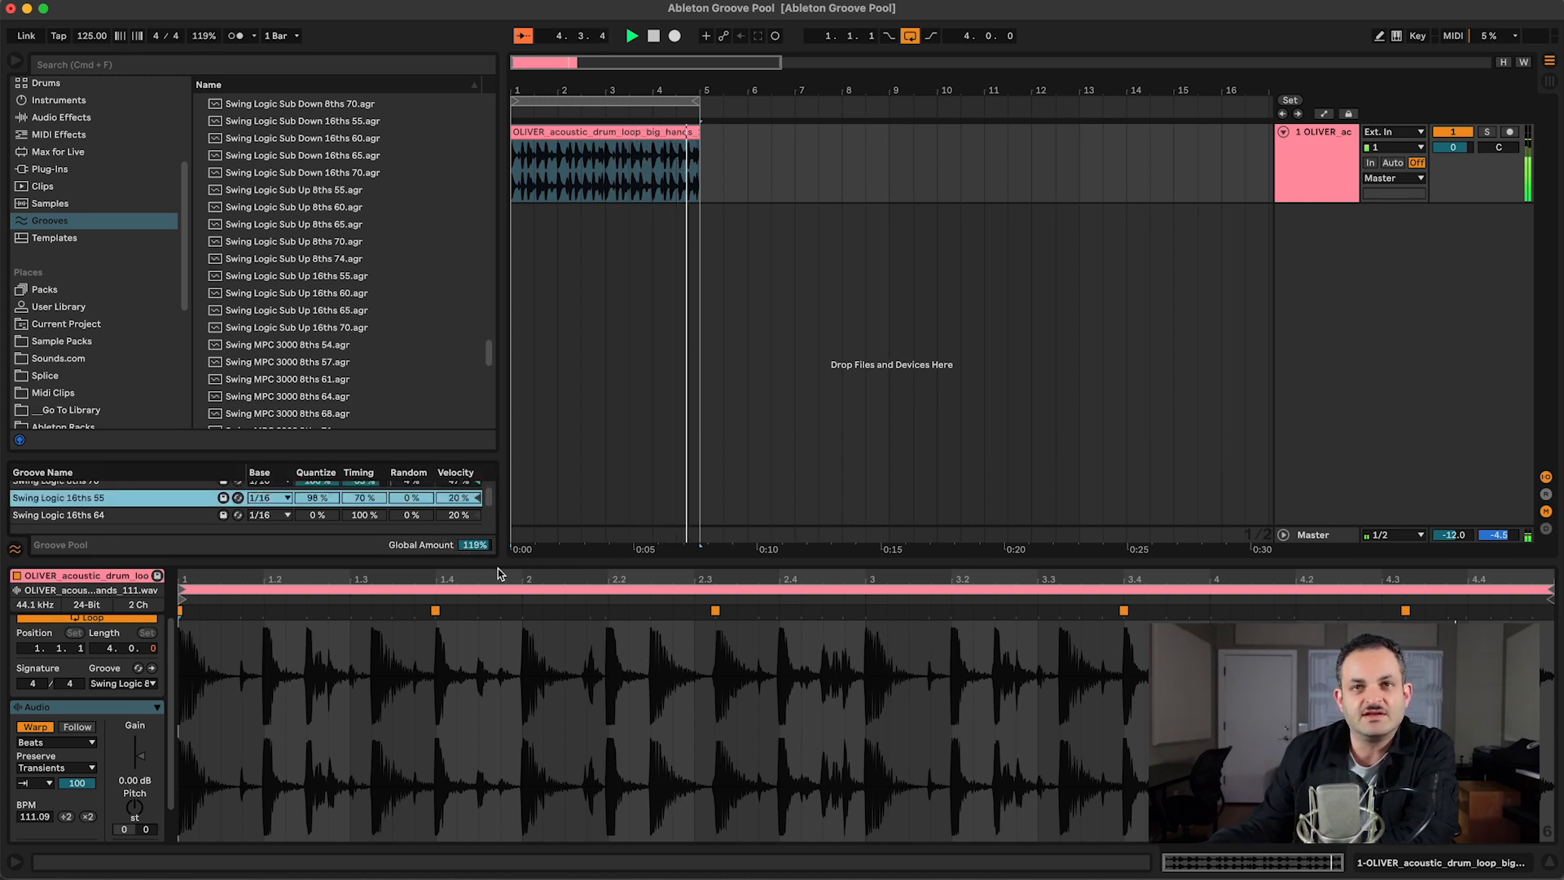
left_click(484, 547)
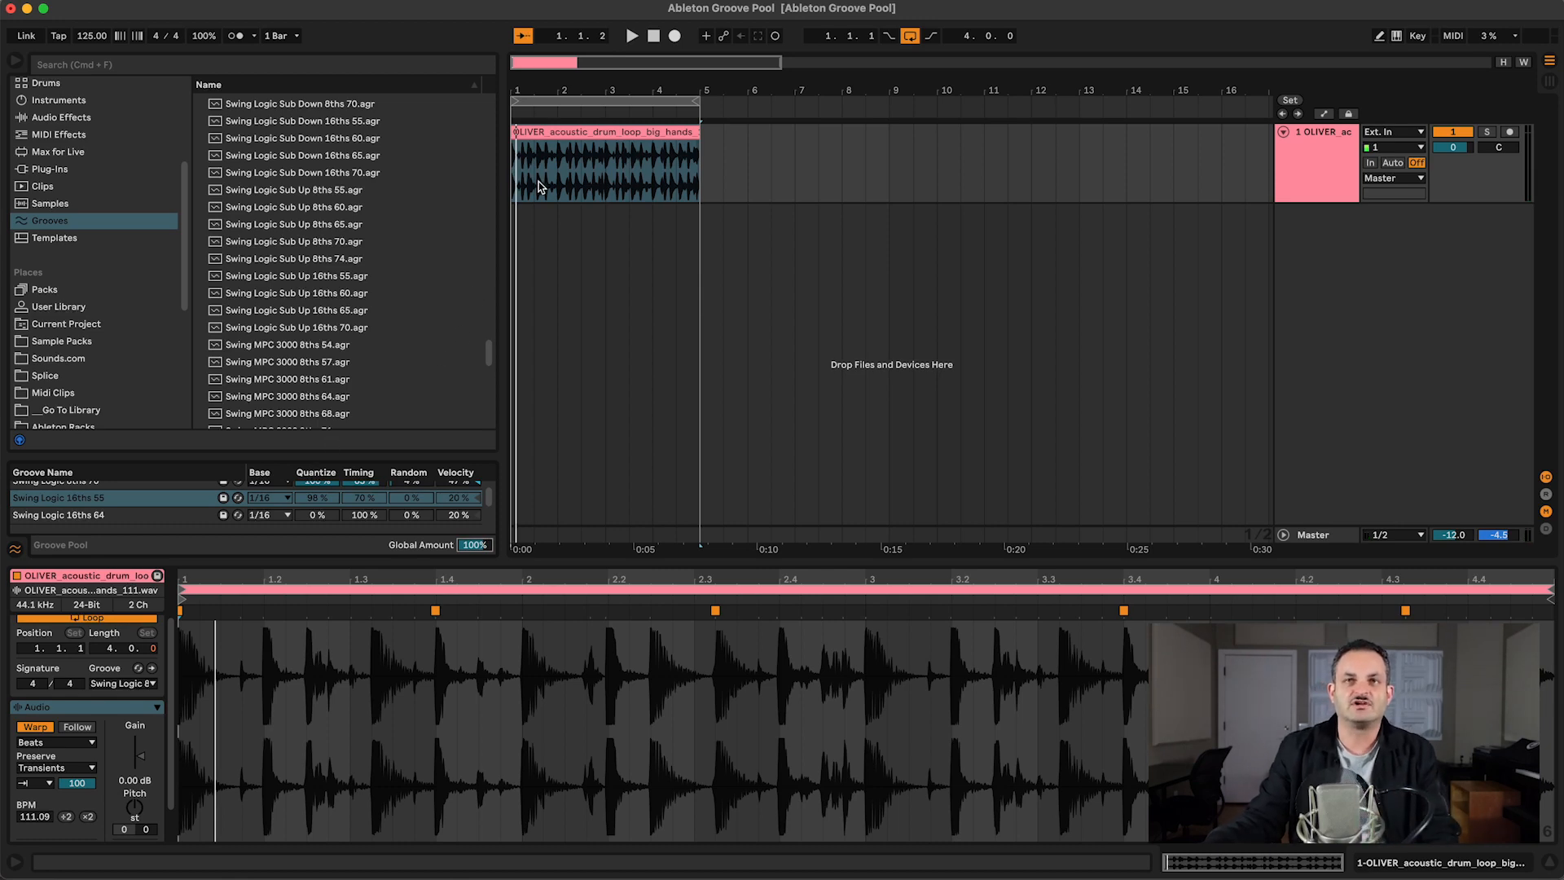
Step: Extract the groove from the OLIVER_acoustic_drum_loop_big_hands_111 clip into the Groove Pool
double_click(577, 131)
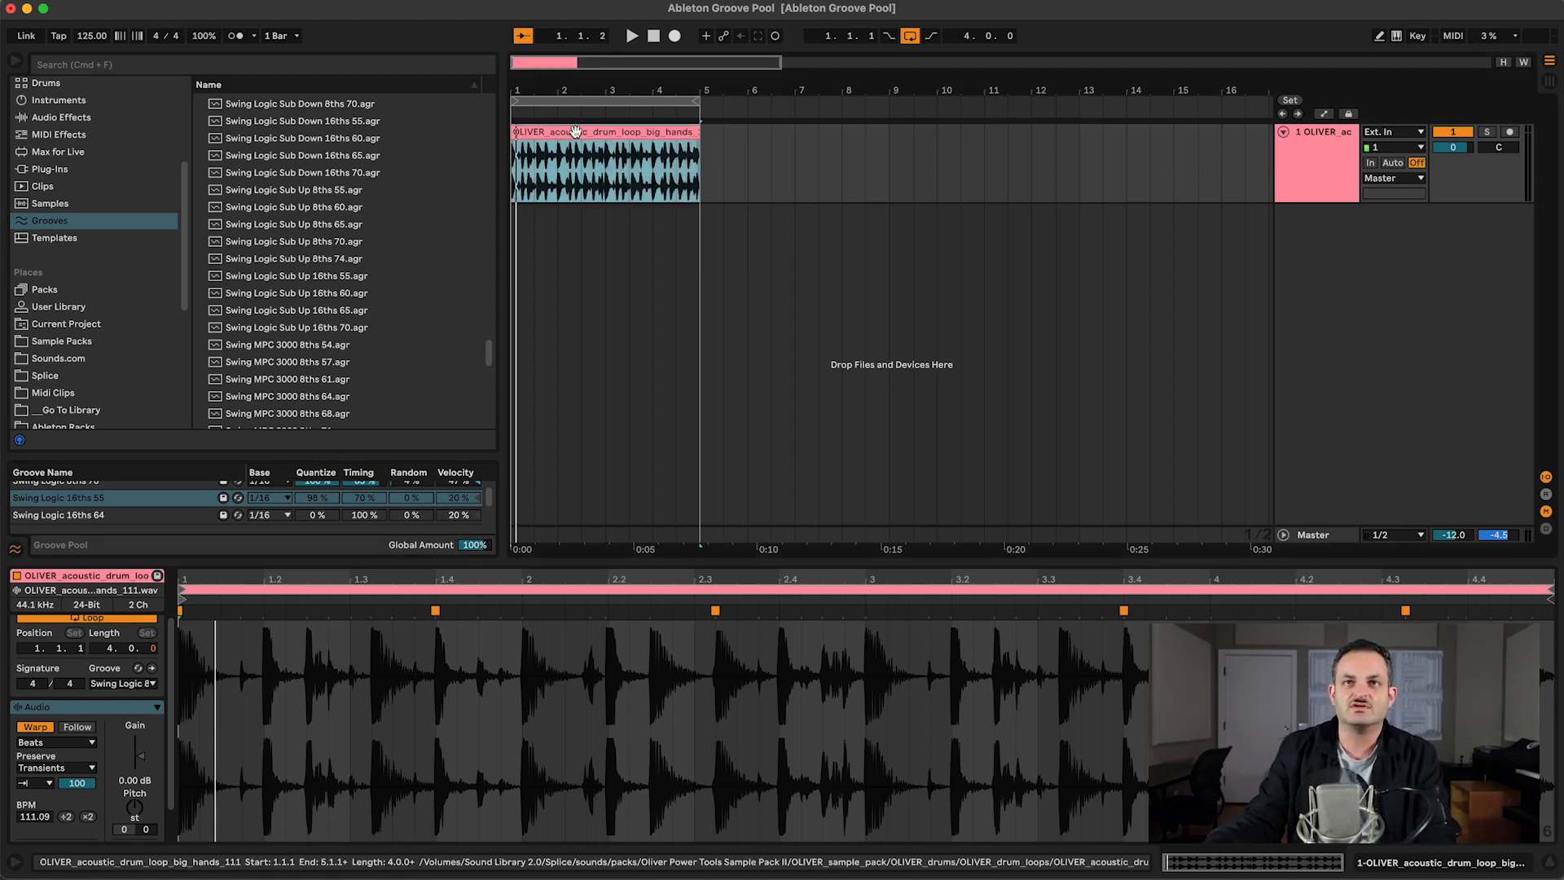
right_click(621, 131)
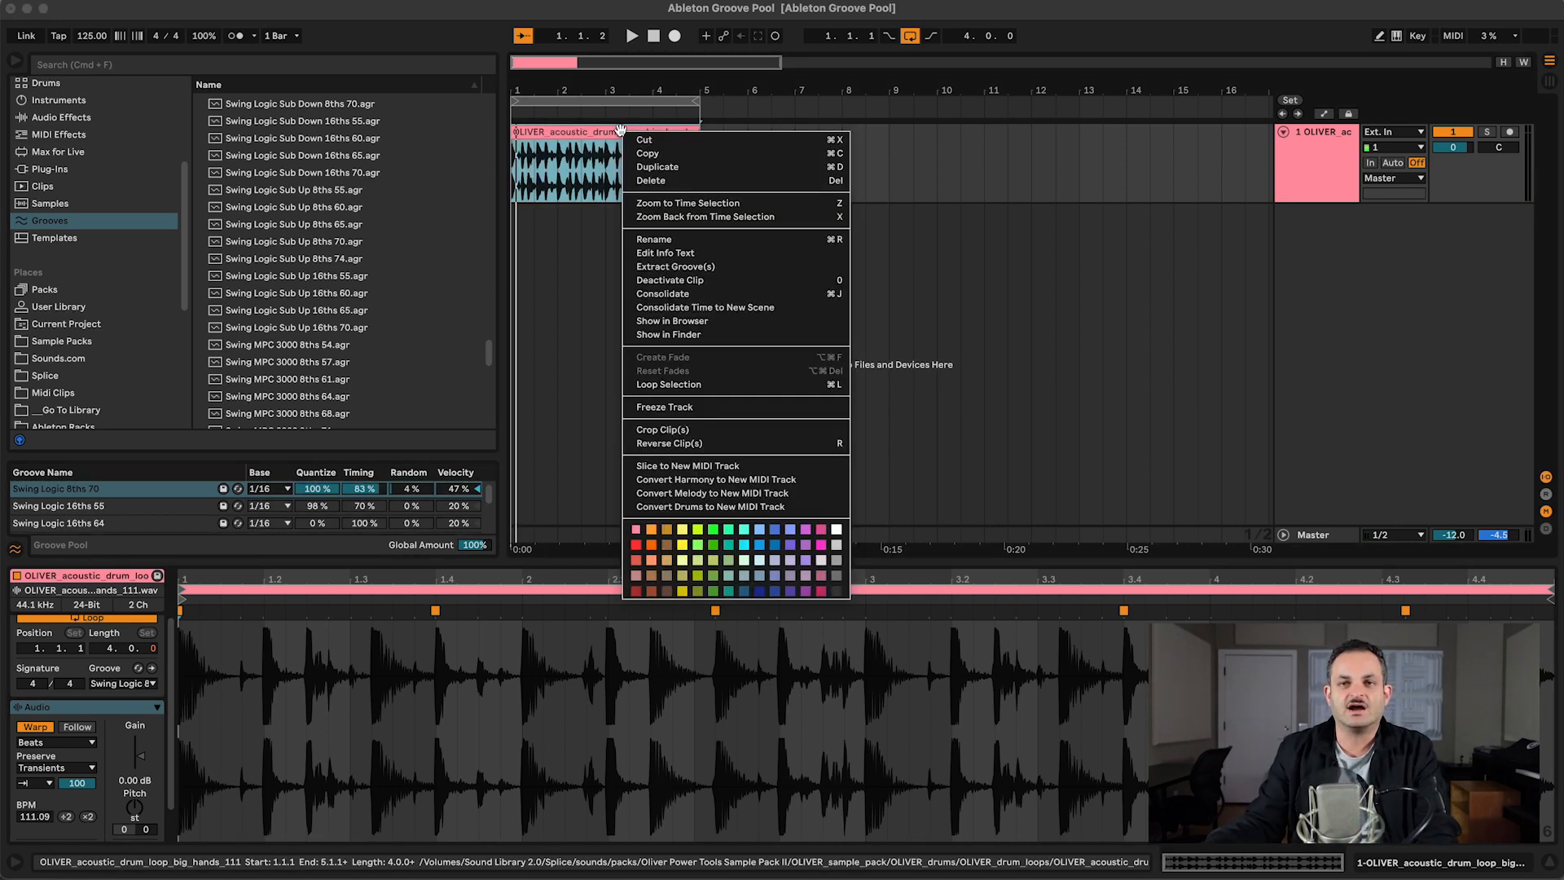
left_click(676, 267)
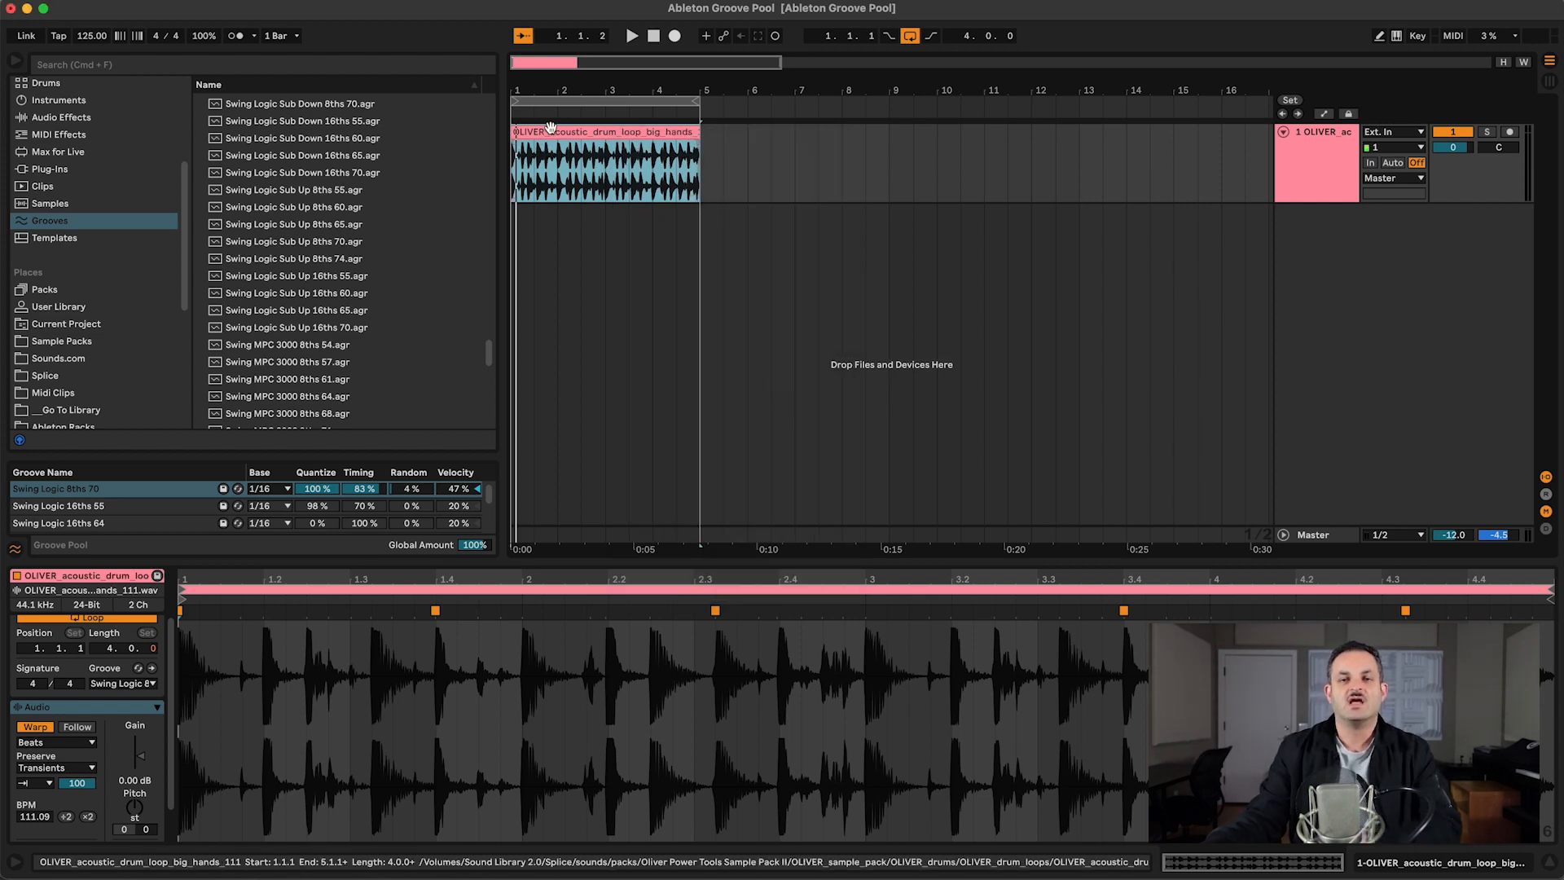
right_click(550, 128)
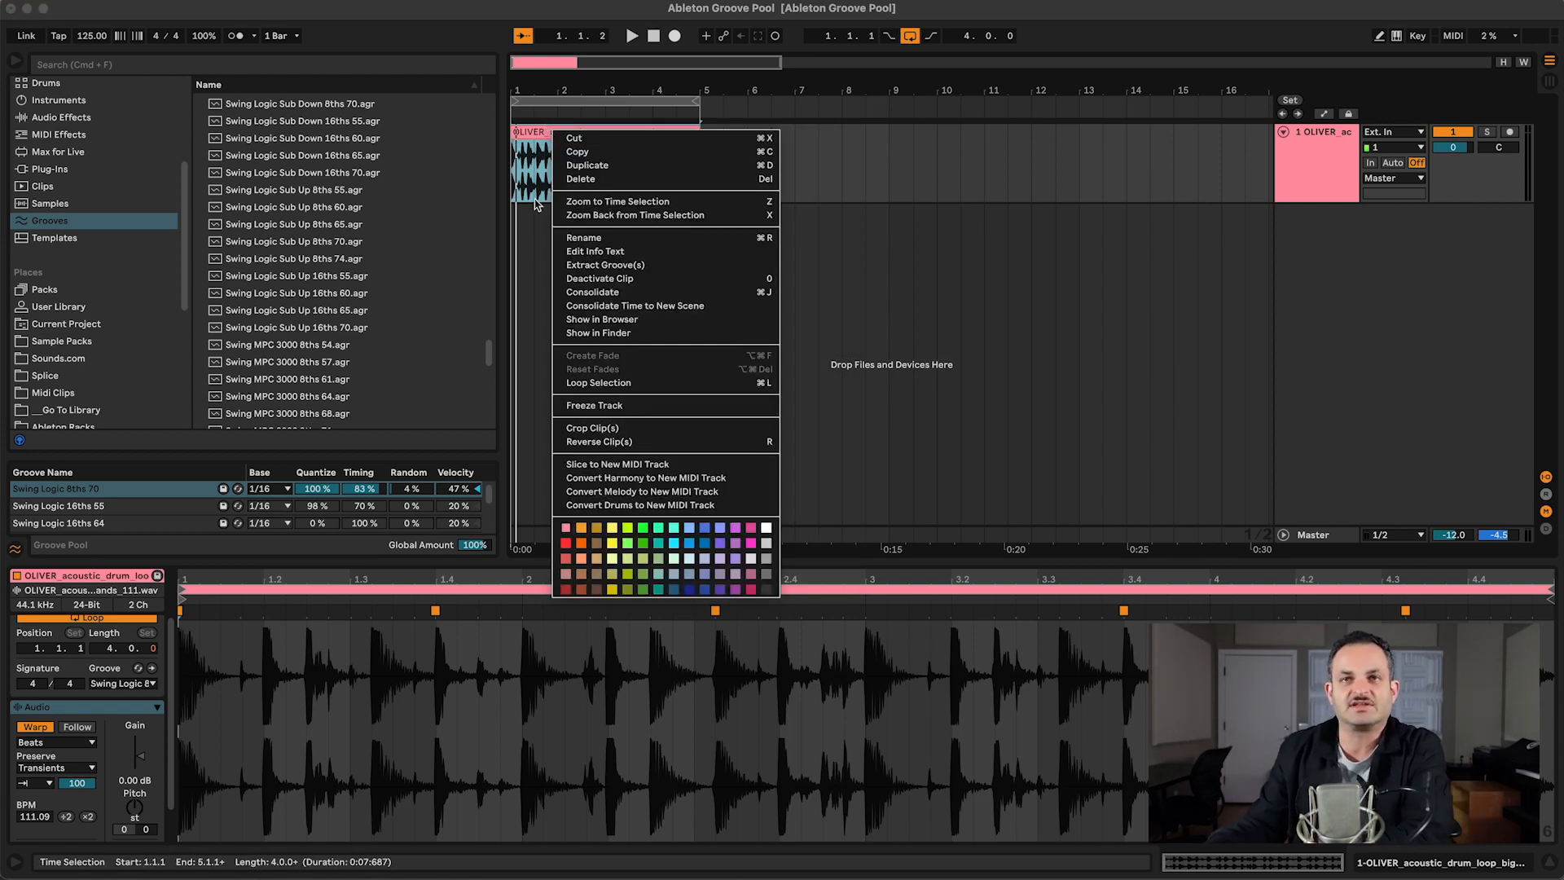
left_click(535, 275)
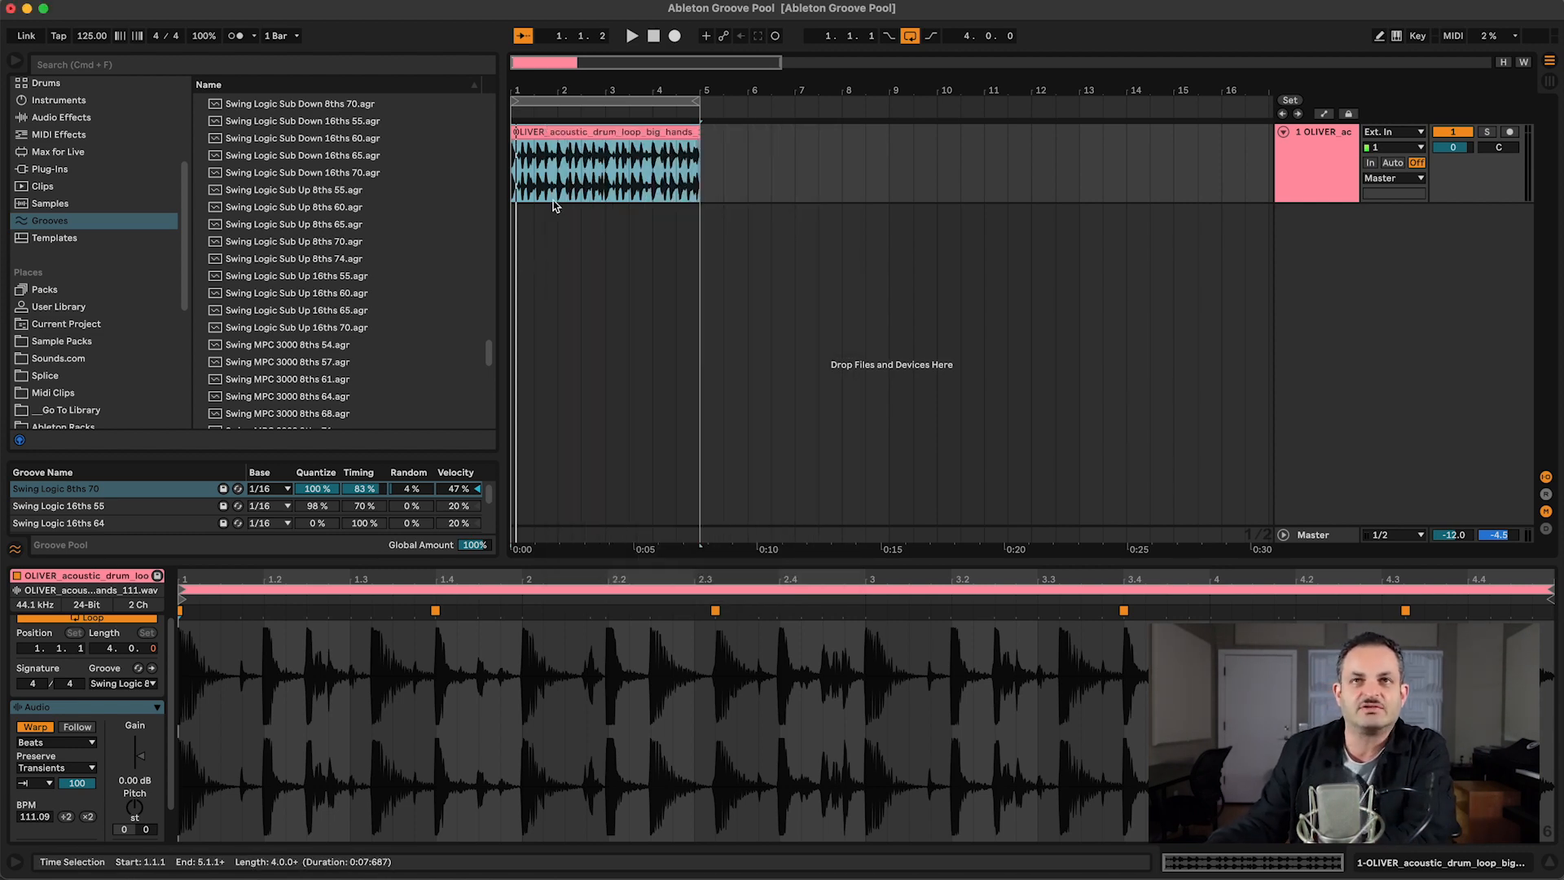
right_click(558, 131)
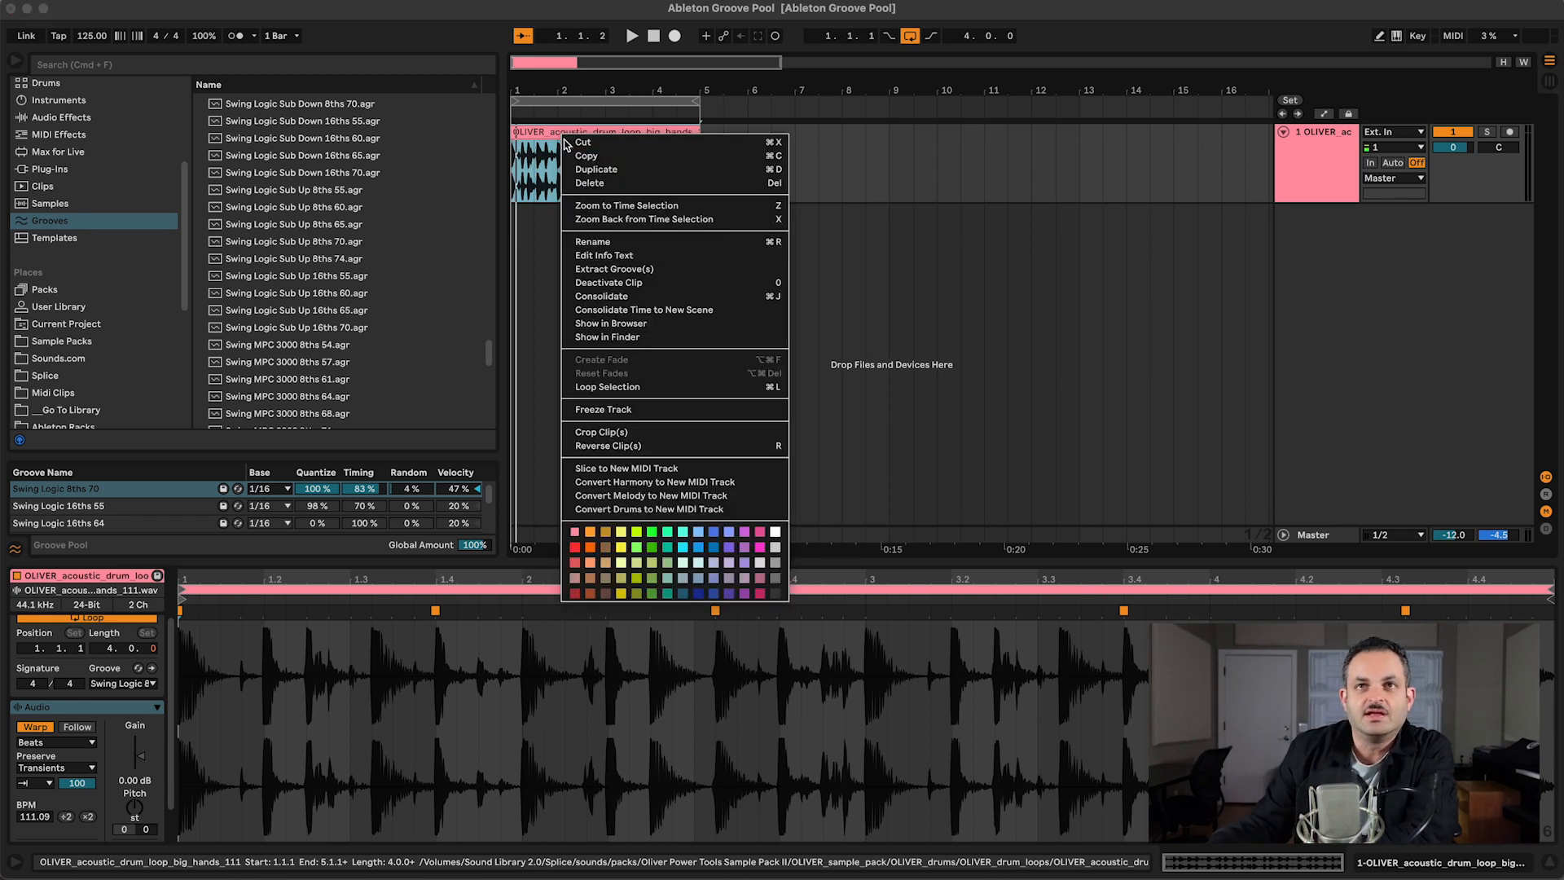
left_click(603, 269)
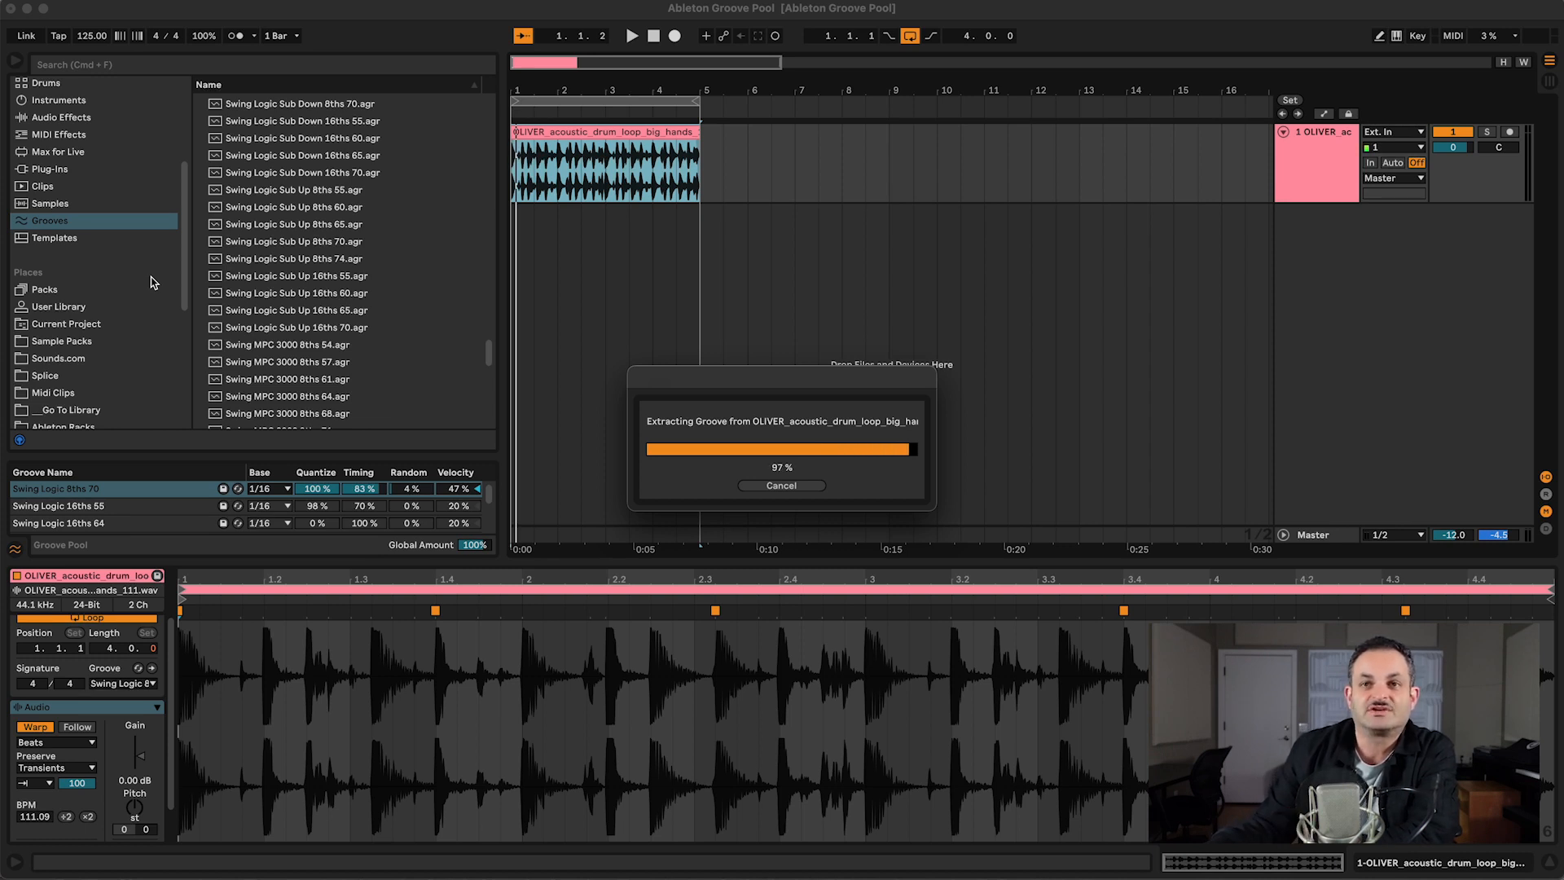
Step: Save the groove extracted from the drum loop to the User Library and look through the grooves stored there
scroll(262, 285, "down", 5)
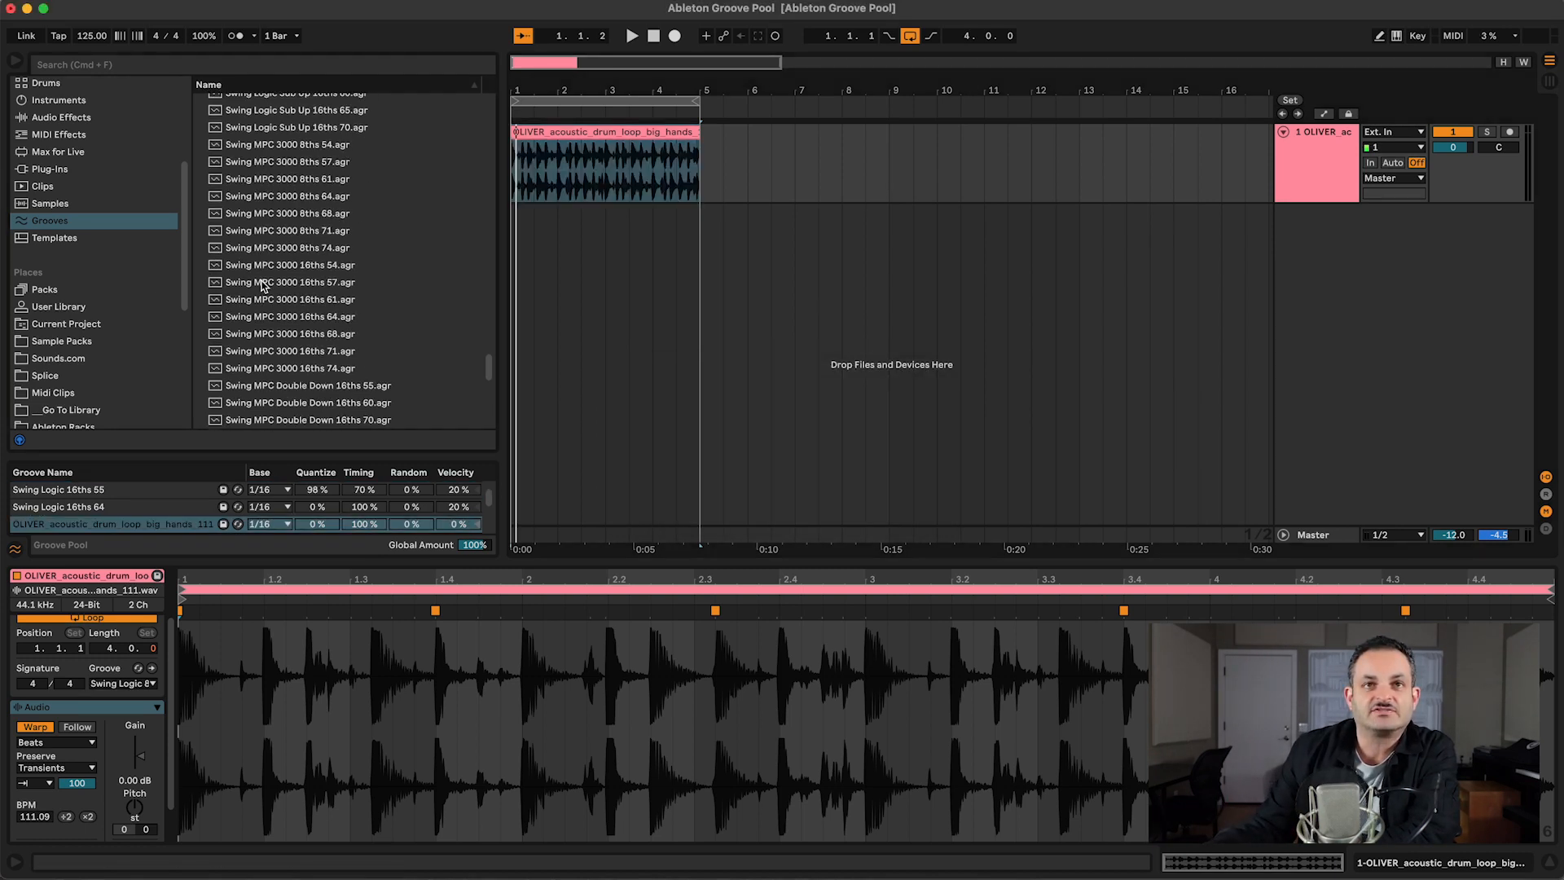
left_click(77, 523)
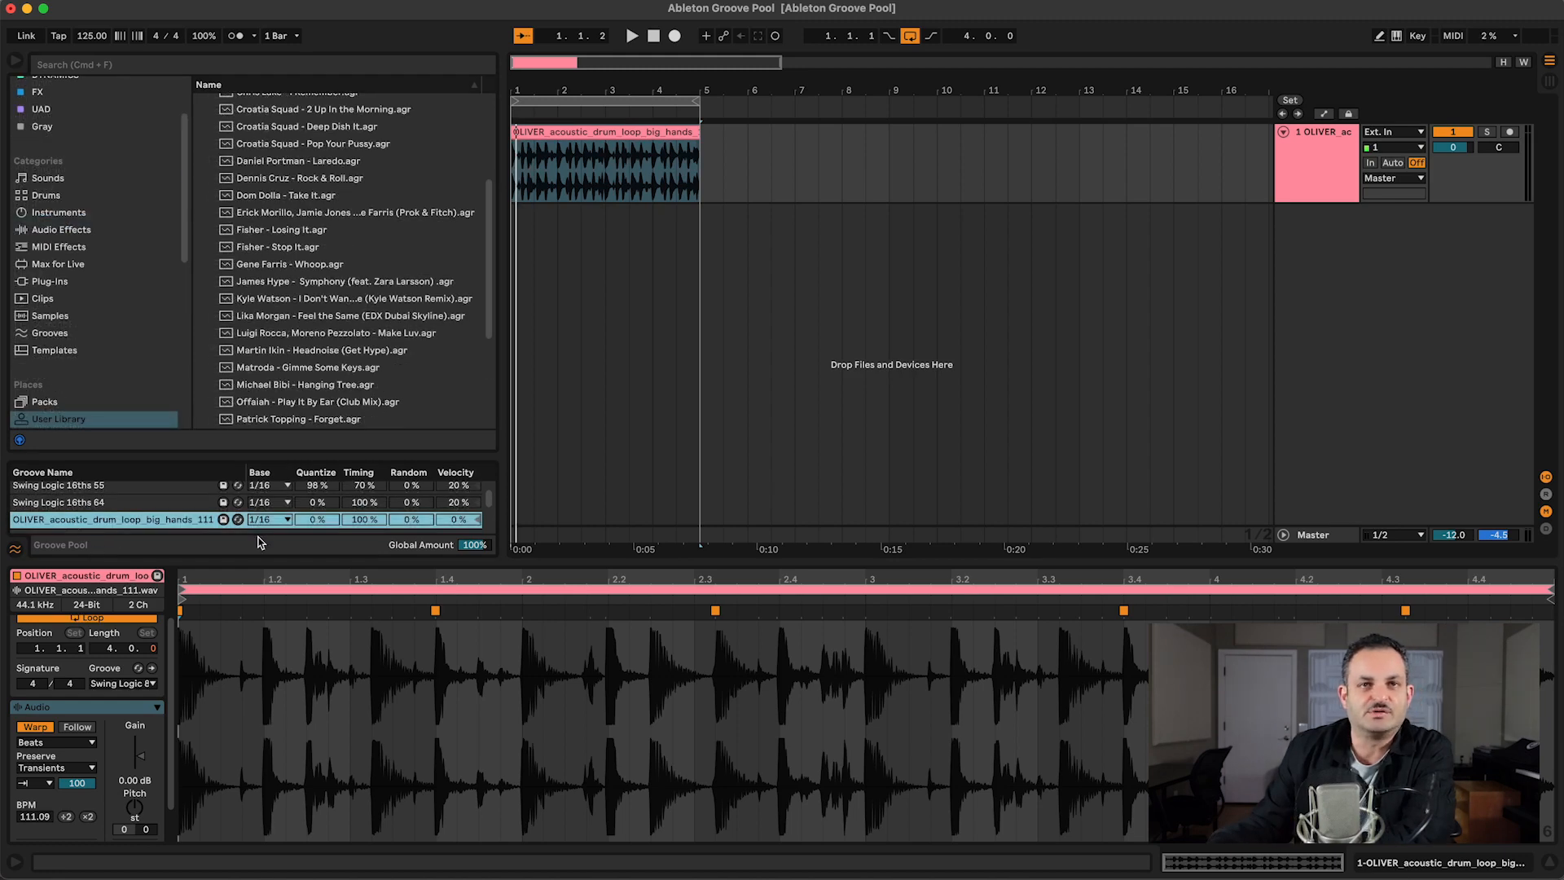
left_click(224, 521)
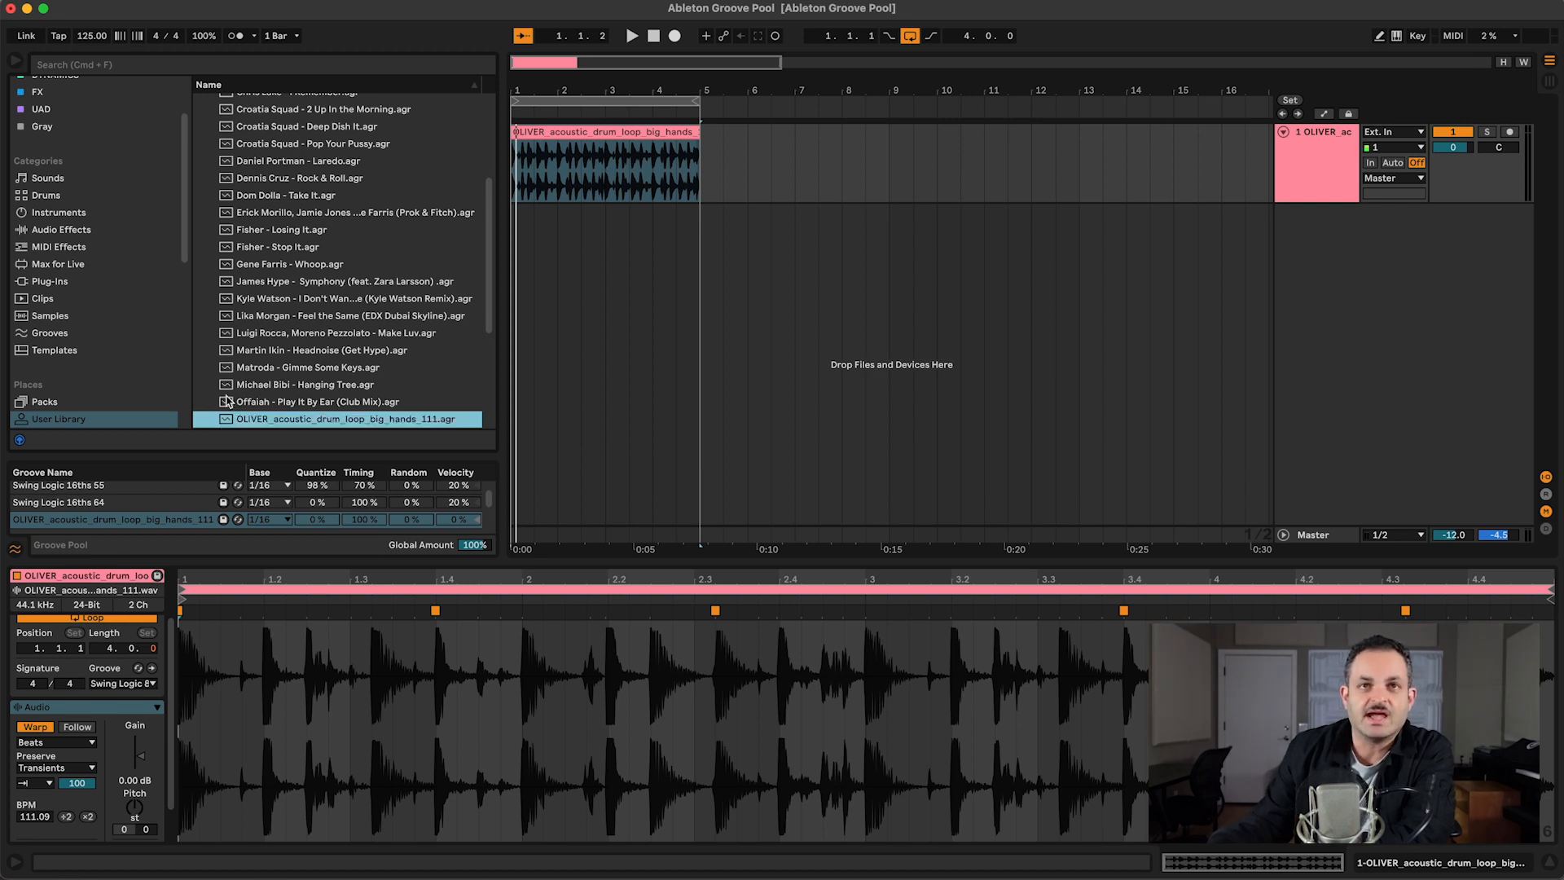
scroll(229, 400, "up", 1)
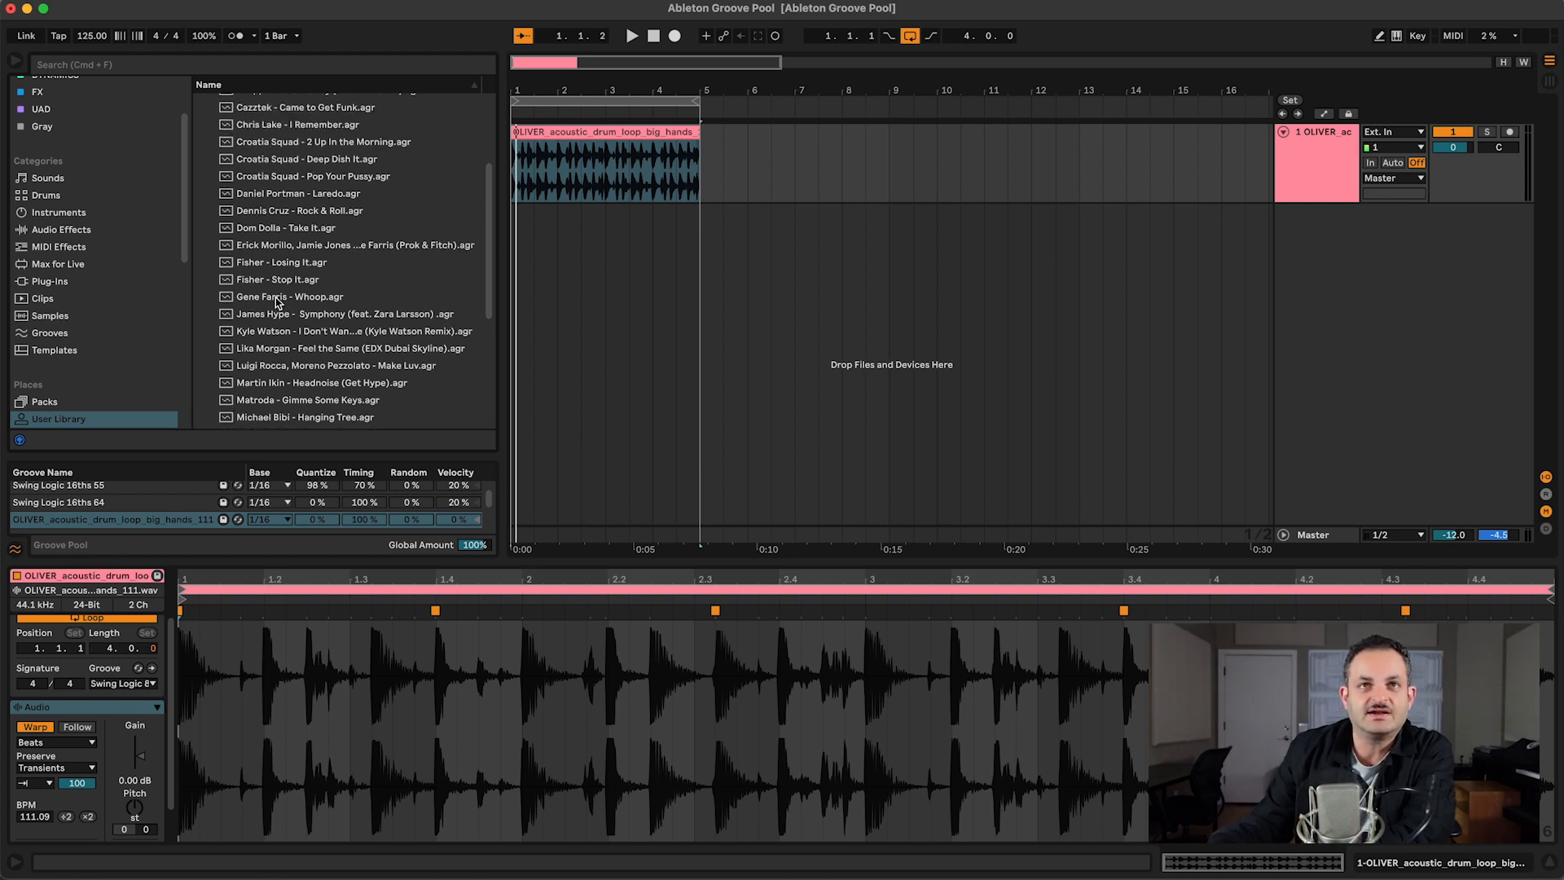
scroll(276, 297, "down", 1)
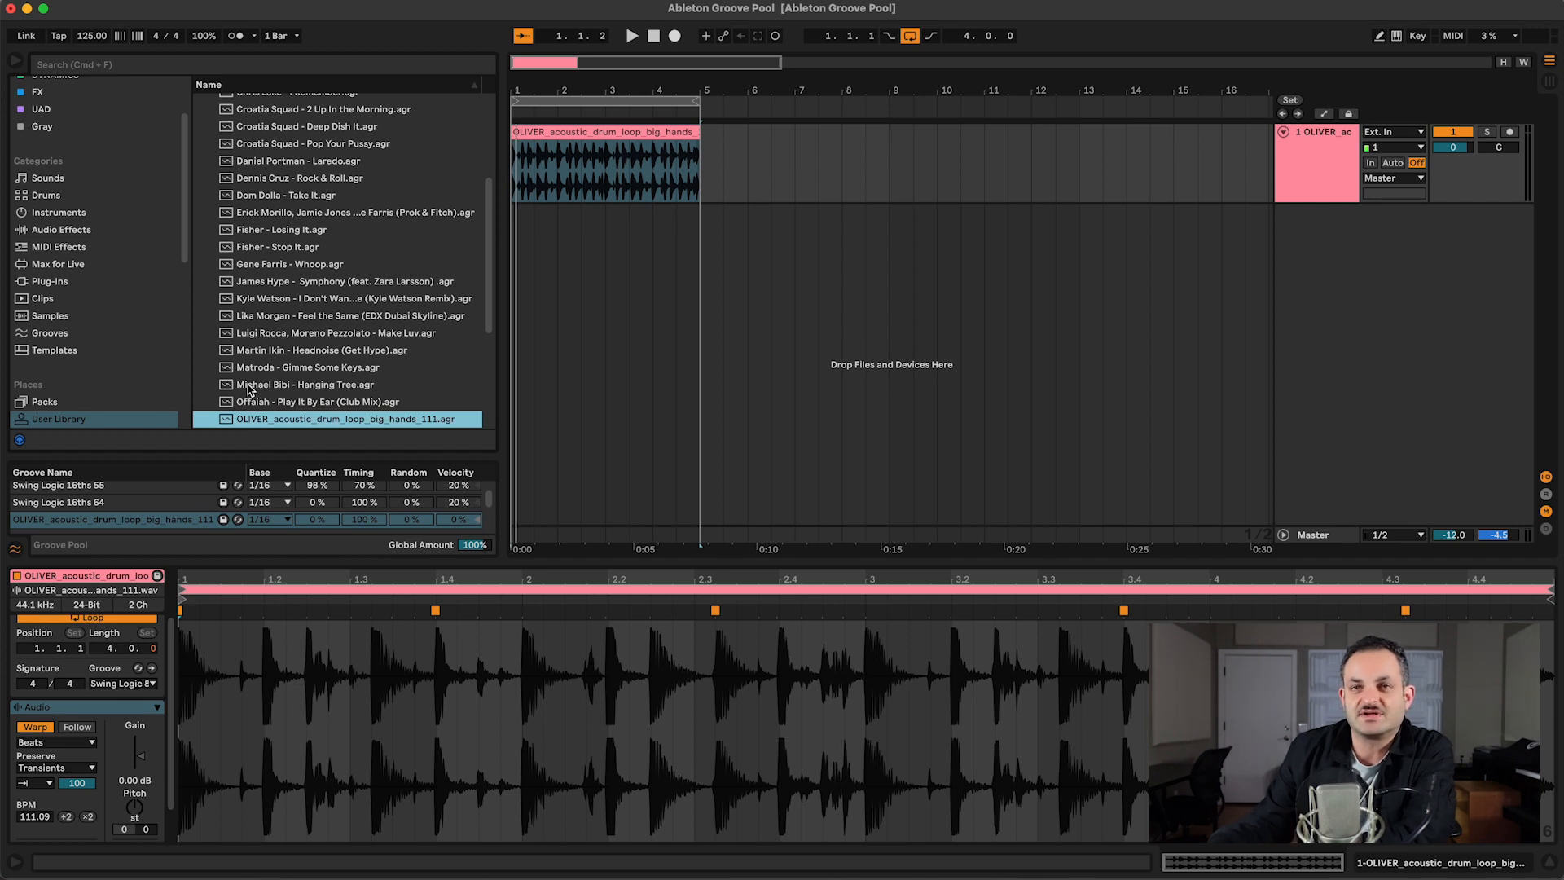
left_click(273, 316)
left_click(273, 385)
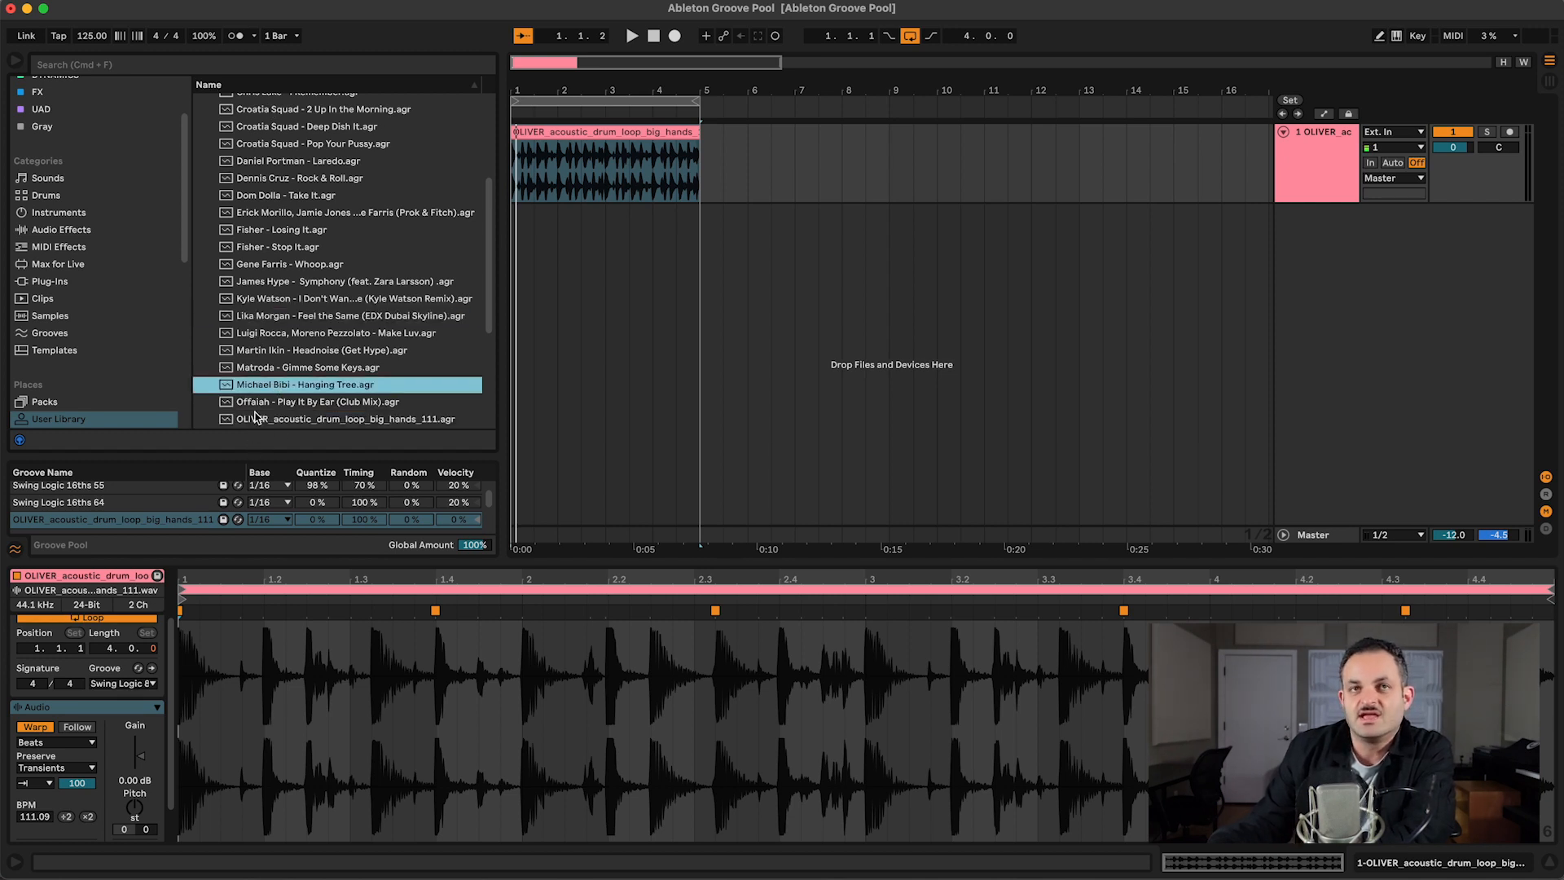
Step: Delete the extracted OLIVER_acoustic_drum_loop_big_hands_111 groove from the Groove Pool and select the drum loop clip in the arrangement
left_click(70, 521)
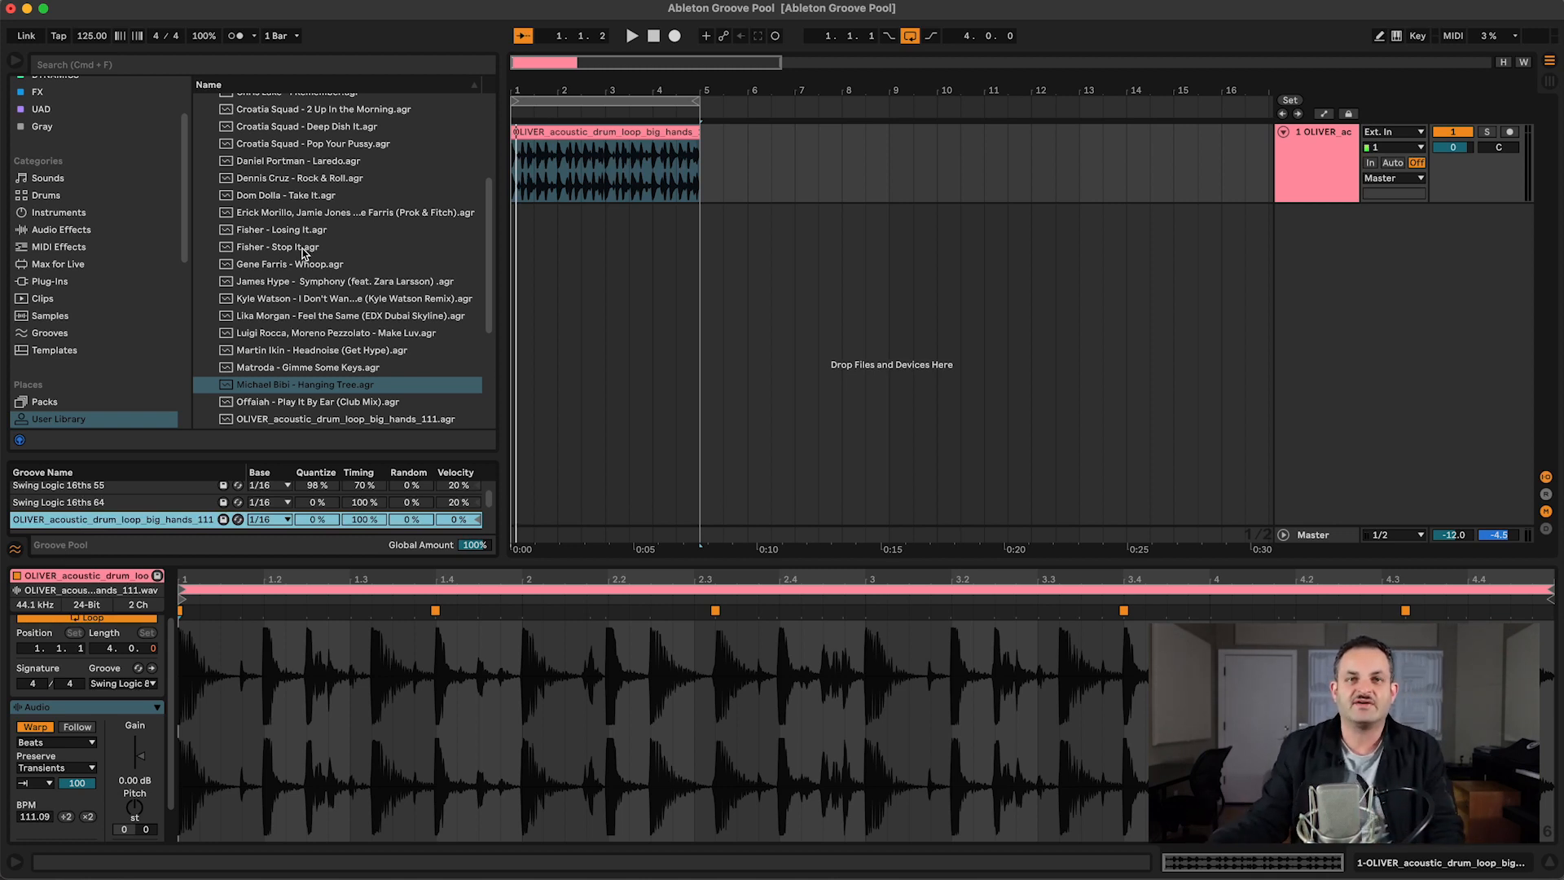
key("Delete")
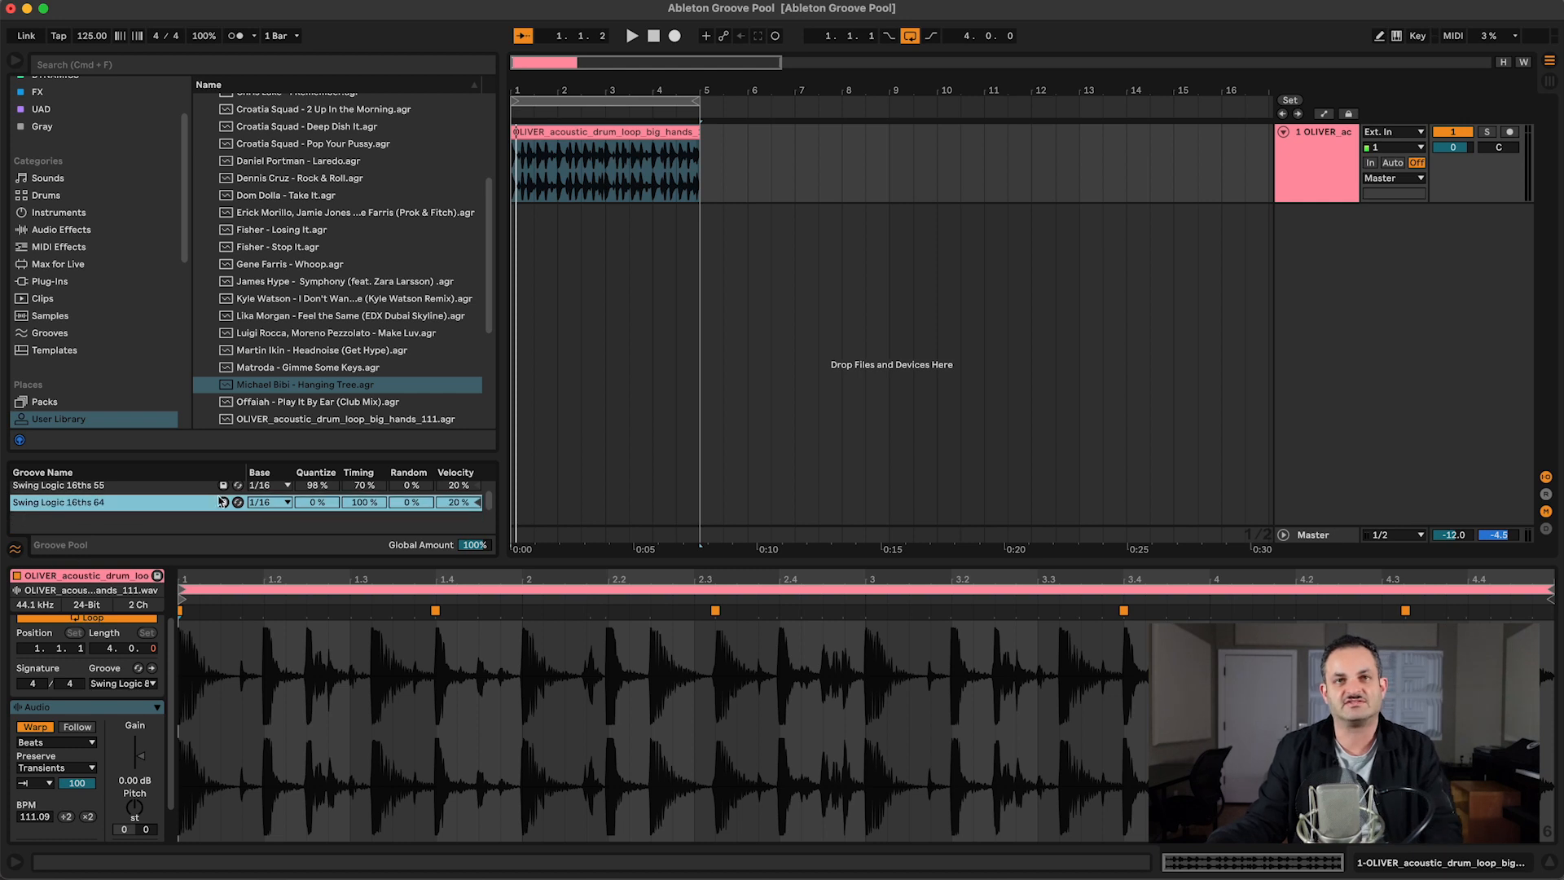
scroll(324, 350, "down", 5)
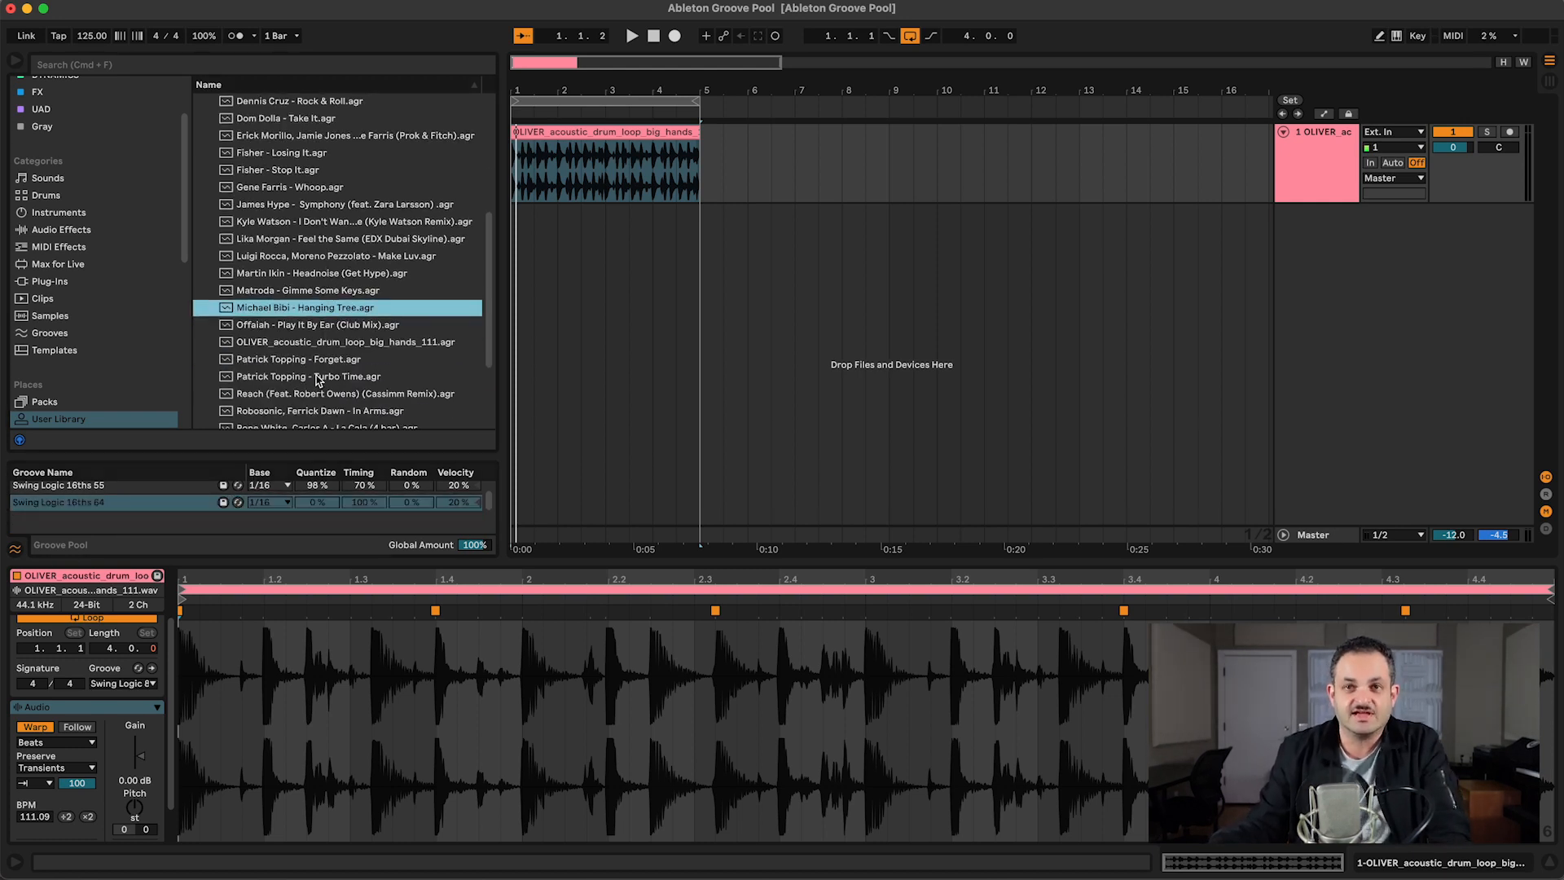
left_click(682, 161)
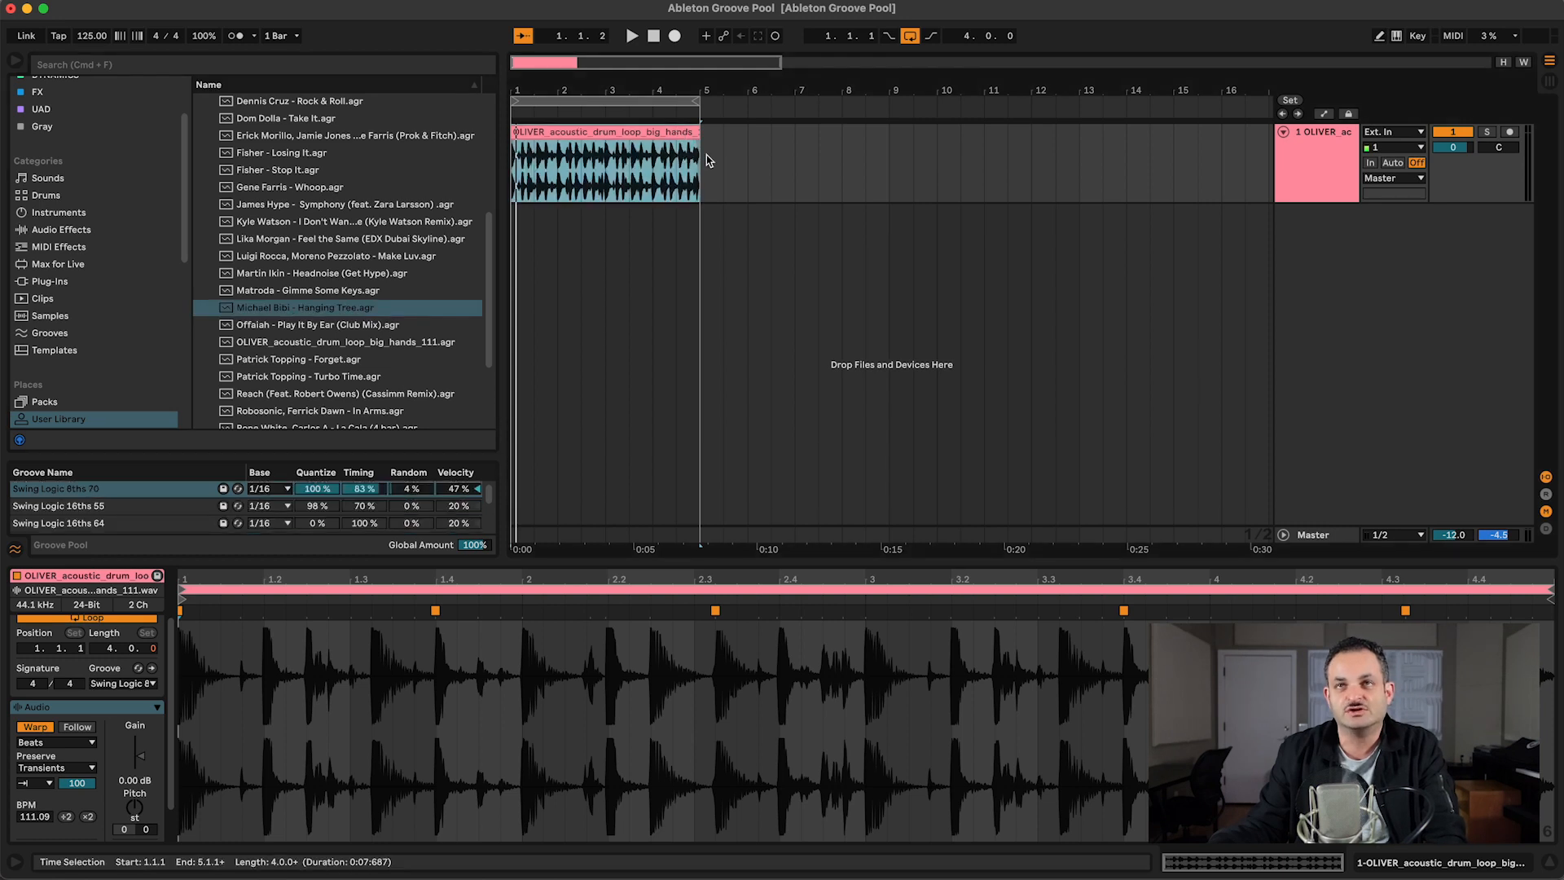